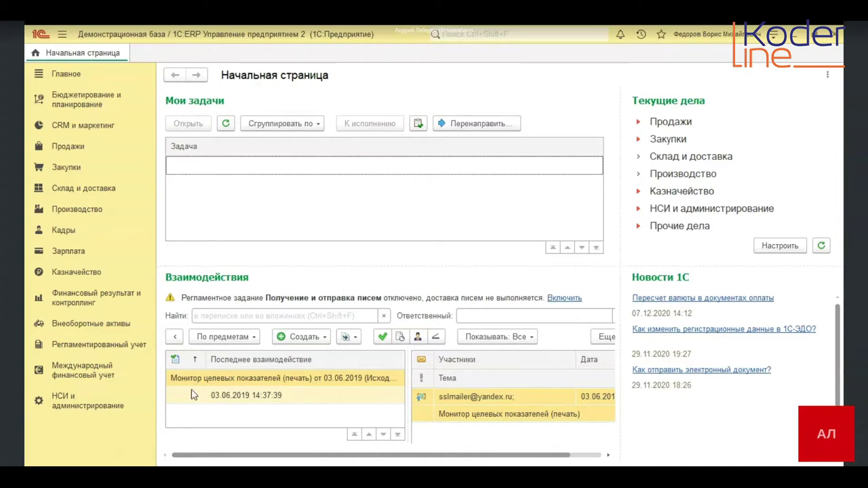
Open the "Настройки обмена с сайтом" list from the "Обмен с сайтом" section and open the existing exchange setup "12345"
{"action": "left_click", "coordinate": [77, 405]}
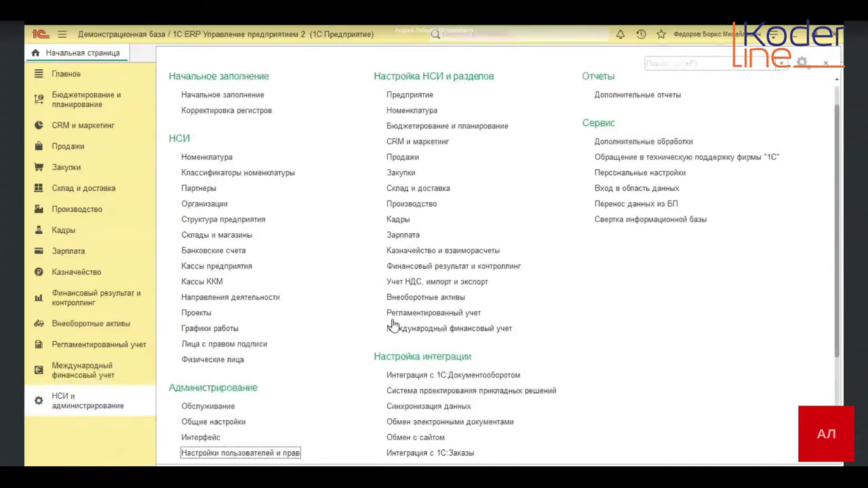
{"action": "scroll", "coordinate": [393, 326], "scroll_direction": "down", "scroll_amount": 5}
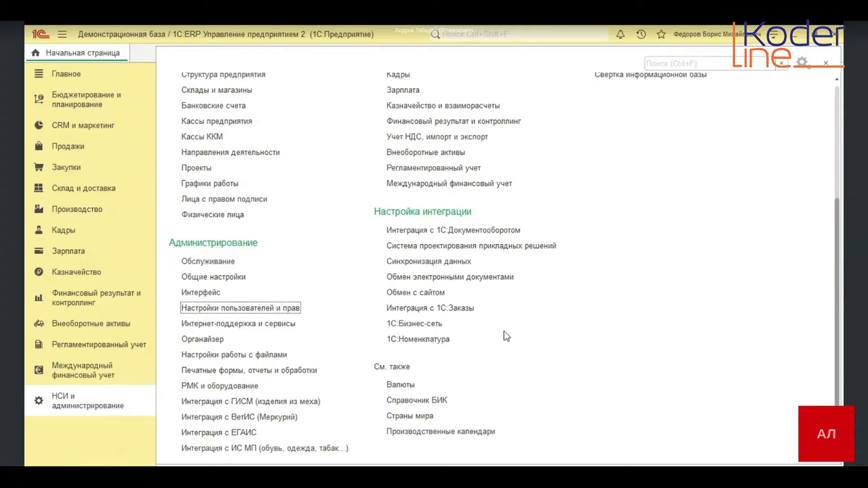
{"action": "left_click", "coordinate": [432, 292]}
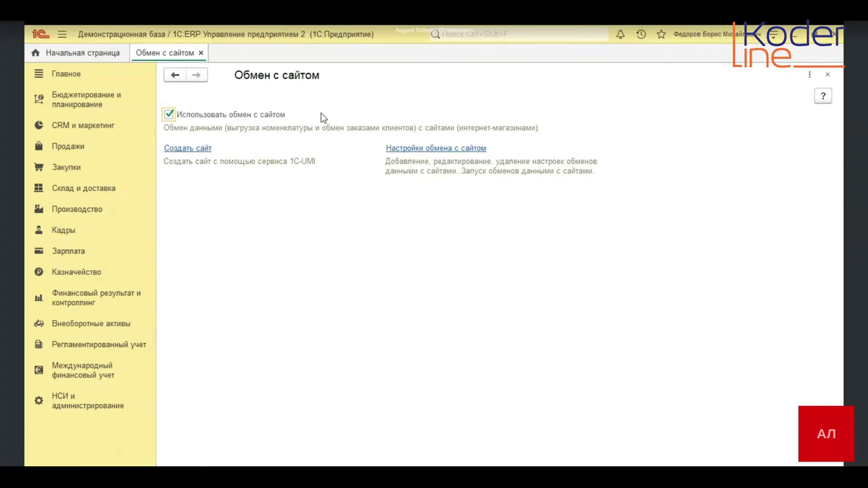
{"action": "left_click", "coordinate": [420, 147]}
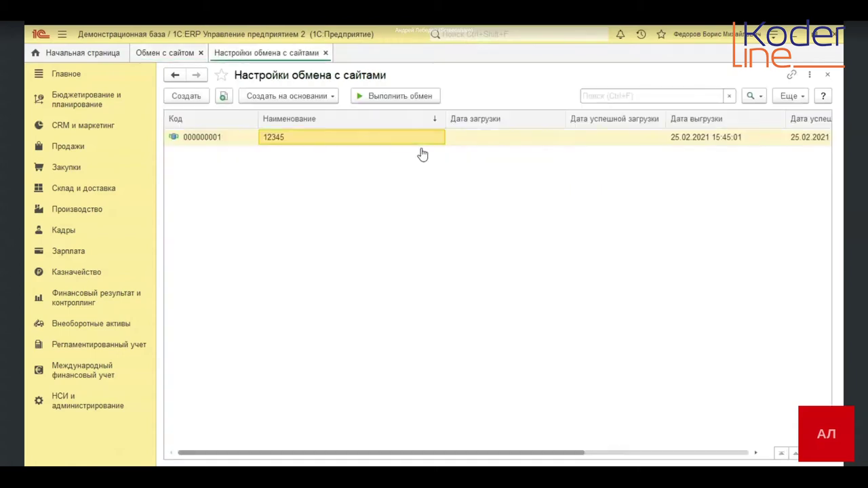
{"action": "left_click", "coordinate": [380, 143]}
{"action": "double_click", "coordinate": [381, 143]}
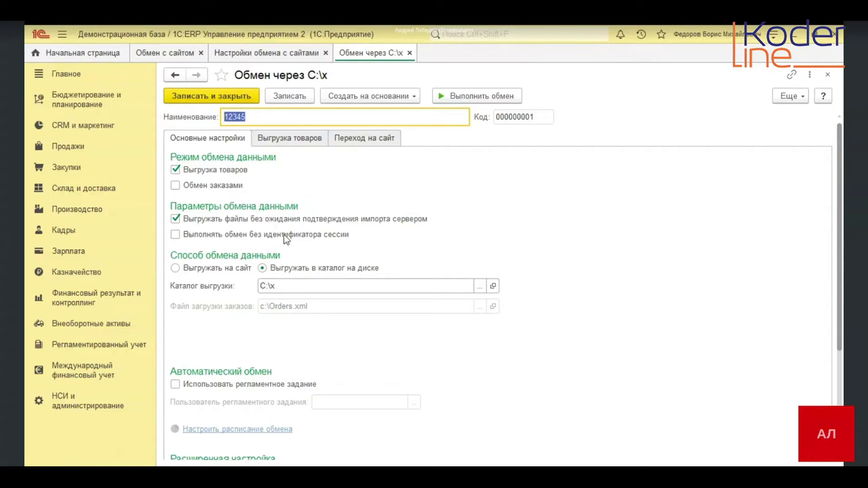
Review the "Выгрузка товаров" and "Переход на сайт" settings of the site exchange setup, including its catalogue table, and close the setup and list
{"action": "left_click", "coordinate": [290, 138]}
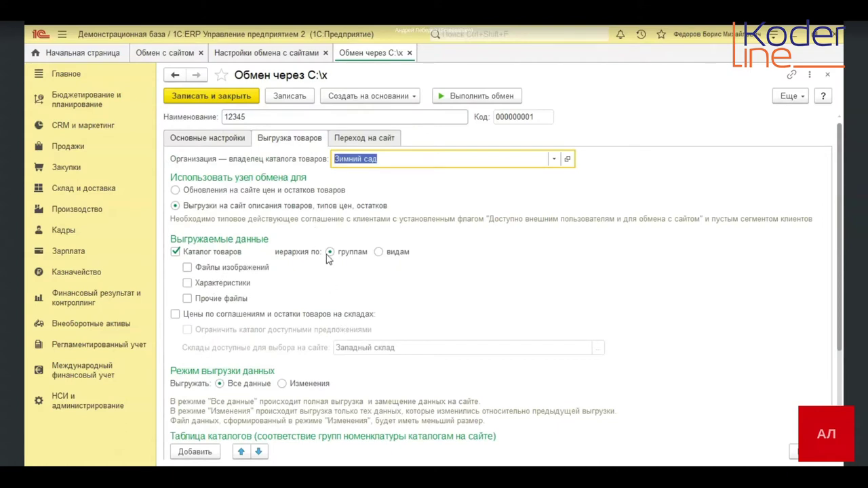
{"action": "left_click", "coordinate": [374, 141]}
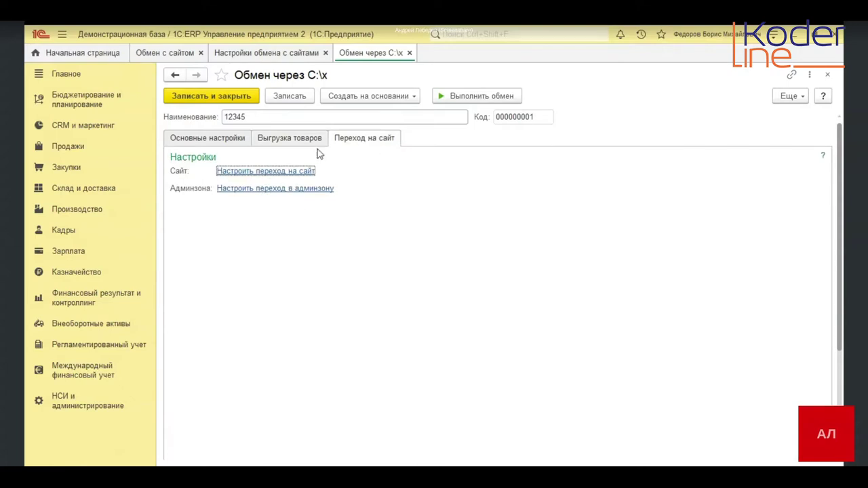
{"action": "left_click", "coordinate": [298, 139]}
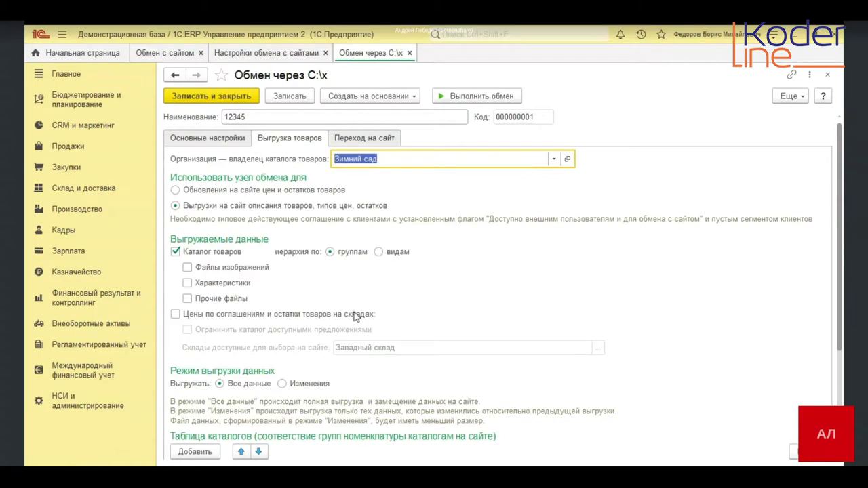
{"action": "scroll", "coordinate": [358, 318], "scroll_direction": "down", "scroll_amount": 4}
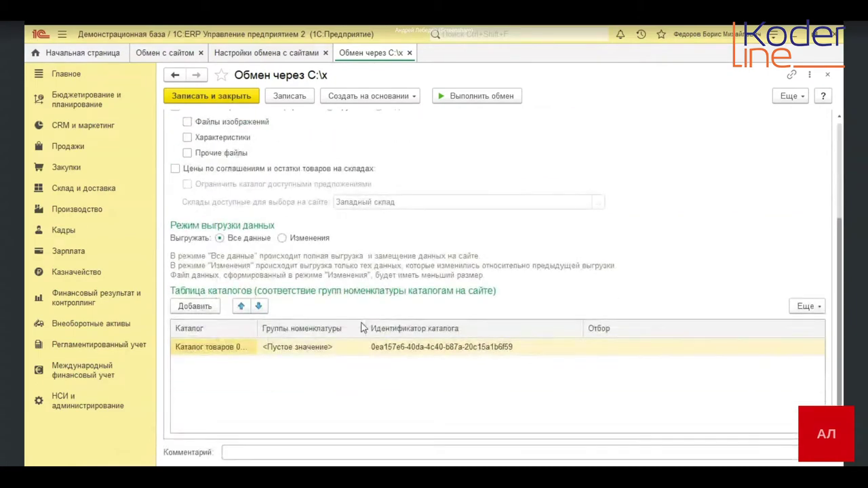
{"action": "scroll", "coordinate": [361, 327], "scroll_direction": "up", "scroll_amount": 4}
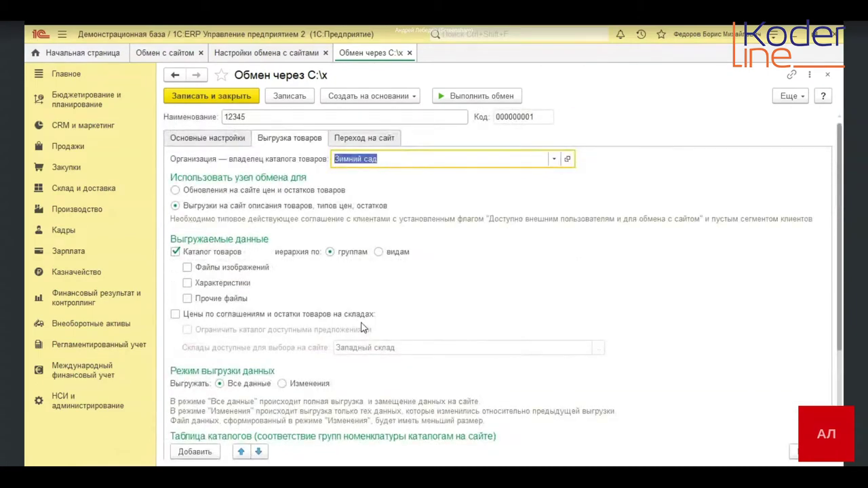
{"action": "left_click", "coordinate": [409, 53]}
{"action": "left_click", "coordinate": [326, 53]}
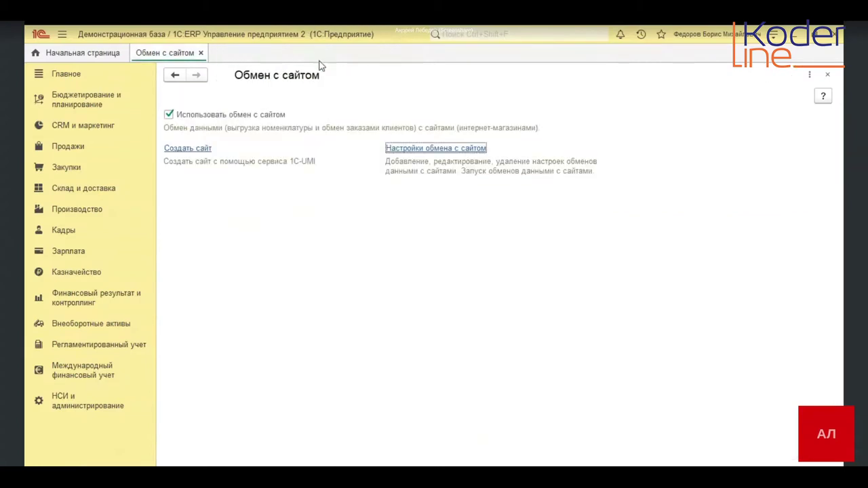
View the "Интеграция с Яндекс.Кассой" options in the "Обмен электронными документами" settings, and close all the opened settings pages
{"action": "left_click", "coordinate": [80, 403]}
{"action": "scroll", "coordinate": [495, 344], "scroll_direction": "down", "scroll_amount": 3}
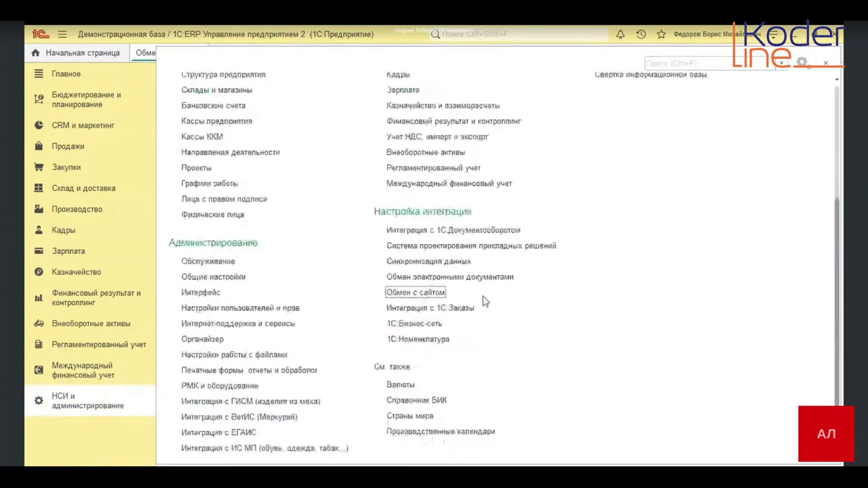
{"action": "left_click", "coordinate": [436, 278]}
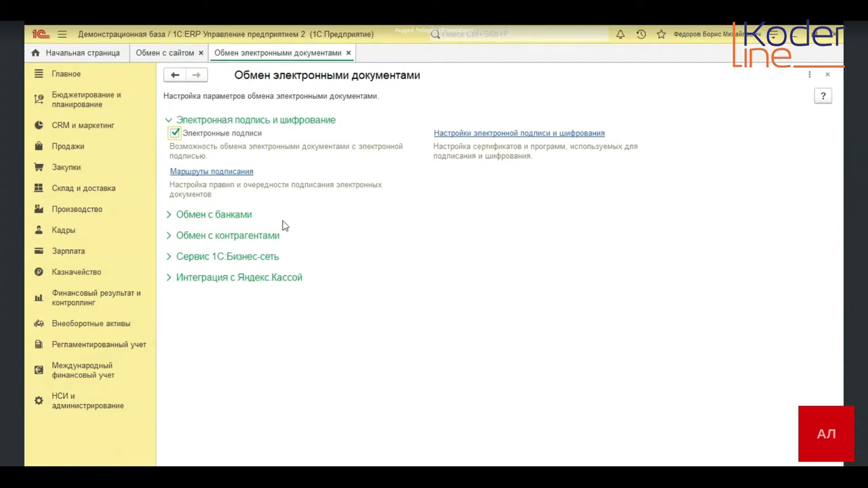
{"action": "left_click", "coordinate": [178, 278]}
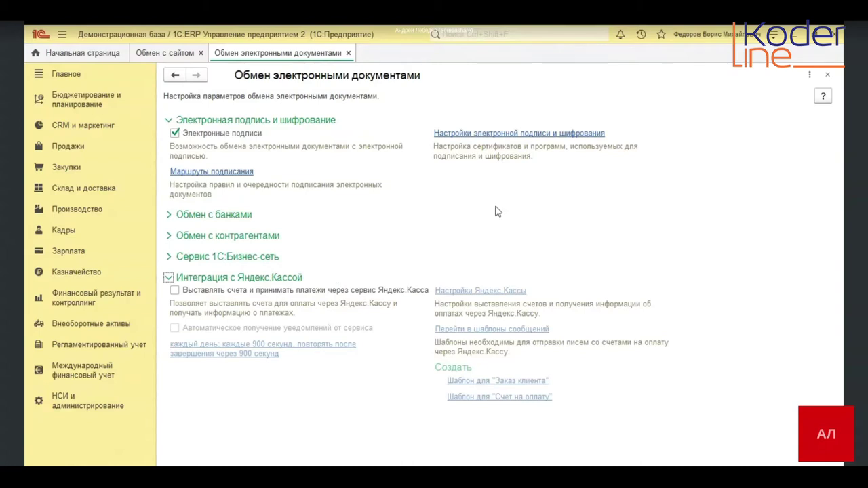
{"action": "left_click", "coordinate": [348, 52]}
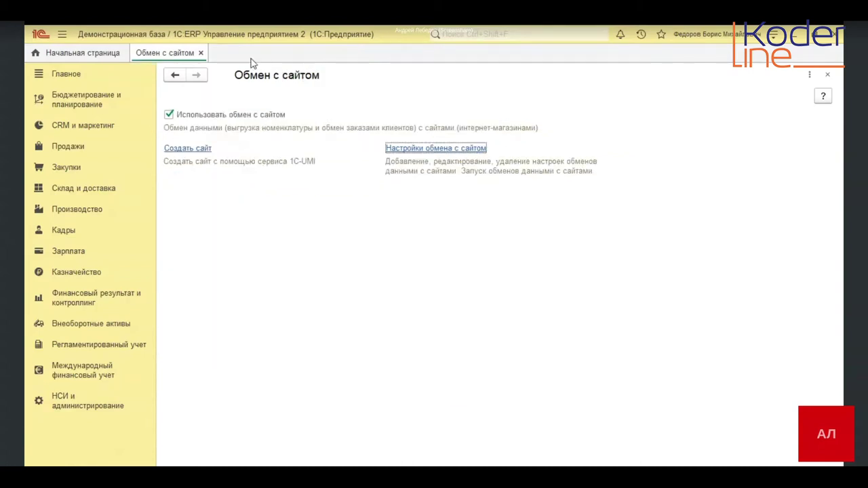
{"action": "left_click", "coordinate": [201, 53]}
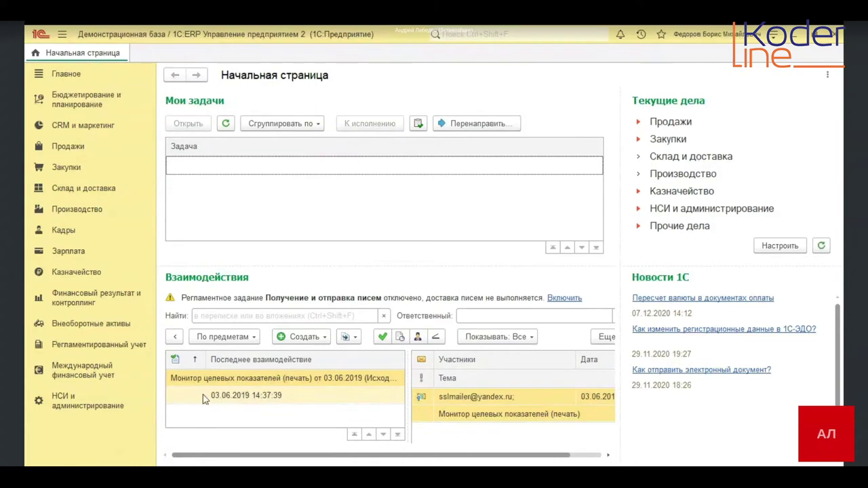
Start a new warehouse in "Склады и магазины", view its order assembly and own-courier delivery setup, and close the form without saving
{"action": "left_click", "coordinate": [97, 409]}
{"action": "left_click", "coordinate": [208, 264]}
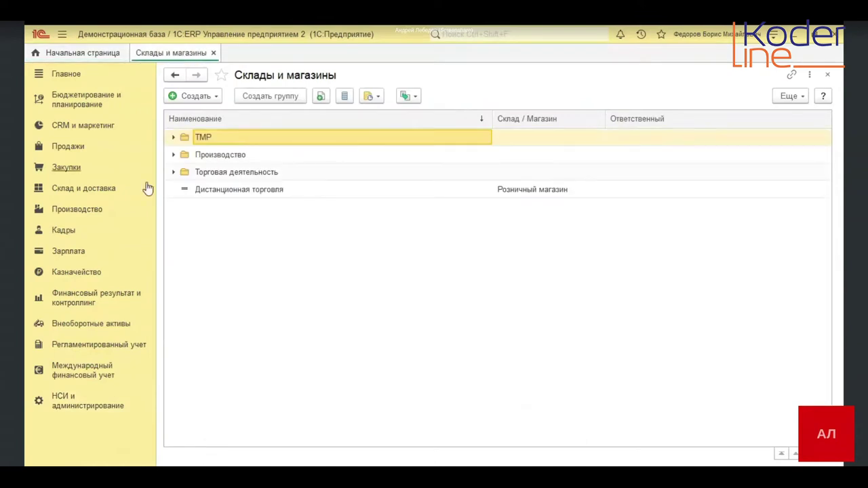
{"action": "left_click", "coordinate": [204, 95]}
{"action": "left_click", "coordinate": [214, 114]}
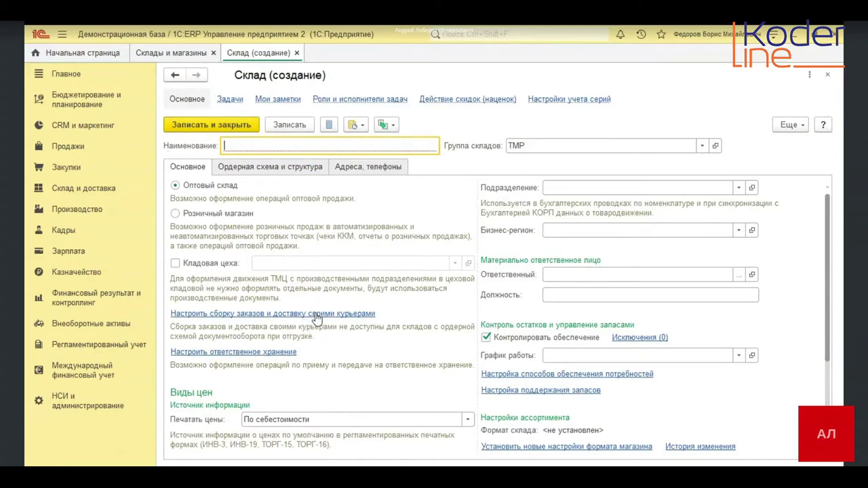
{"action": "scroll", "coordinate": [343, 331], "scroll_direction": "down", "scroll_amount": 3}
{"action": "scroll", "coordinate": [346, 333], "scroll_direction": "up", "scroll_amount": 3}
{"action": "left_click", "coordinate": [293, 316]}
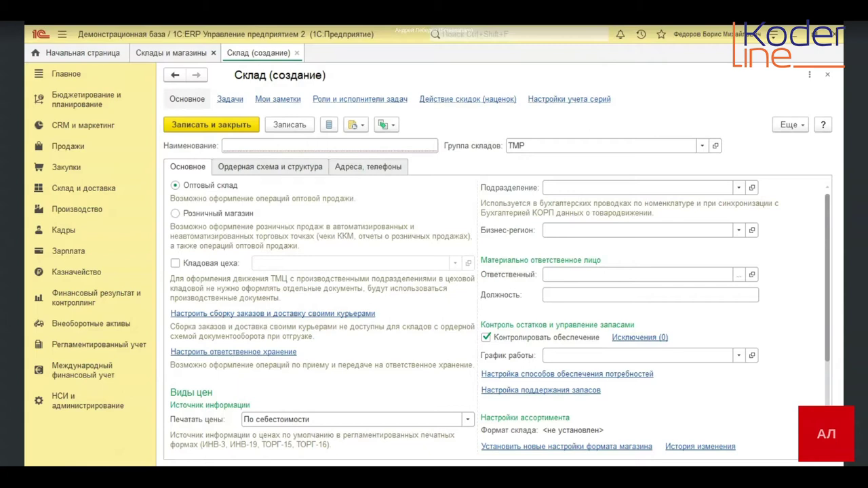
{"action": "left_click", "coordinate": [296, 53]}
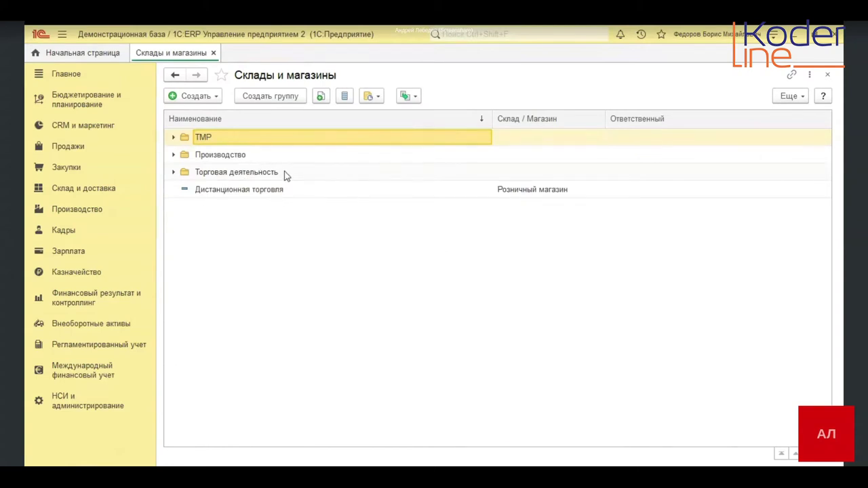
Open the store "Дистанционная торговля", view its order assembly and own-courier delivery settings, and close the store card
{"action": "left_click", "coordinate": [267, 190]}
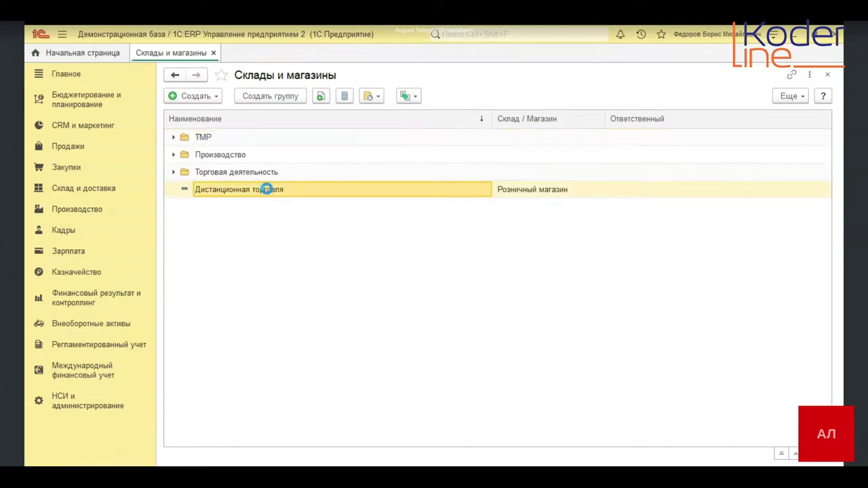
{"action": "double_click", "coordinate": [268, 189]}
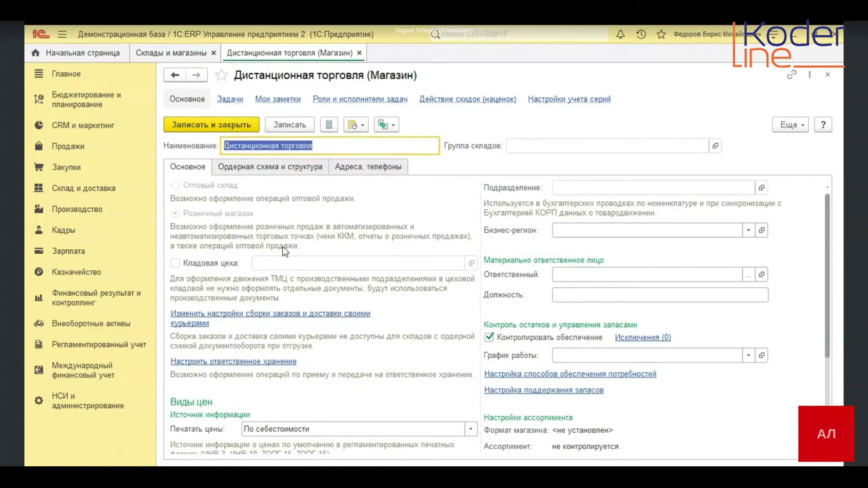
{"action": "scroll", "coordinate": [286, 251], "scroll_direction": "down", "scroll_amount": 2}
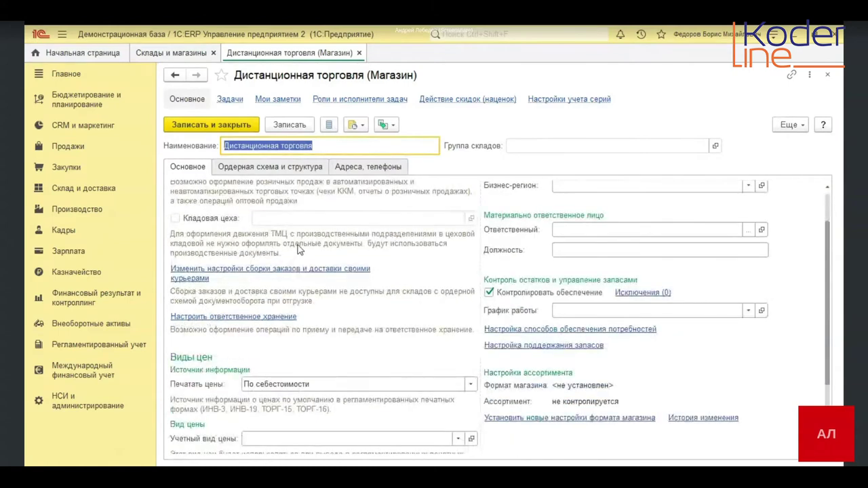
{"action": "left_click", "coordinate": [260, 269]}
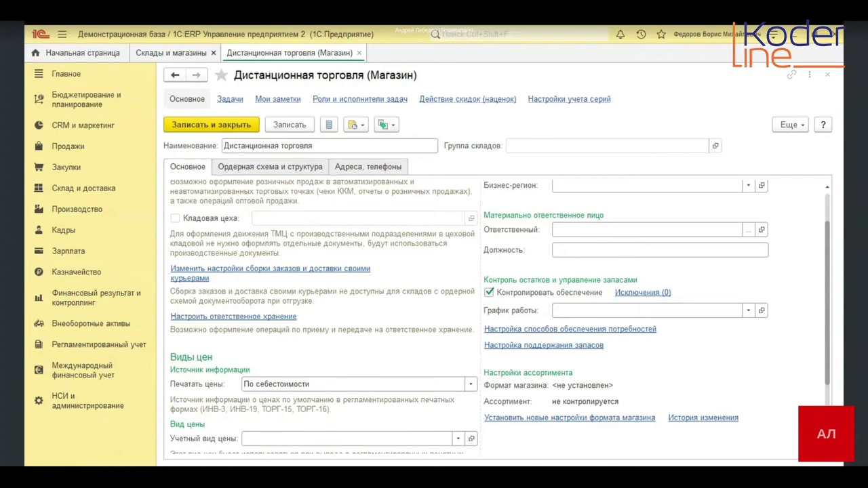
{"action": "left_click", "coordinate": [359, 54]}
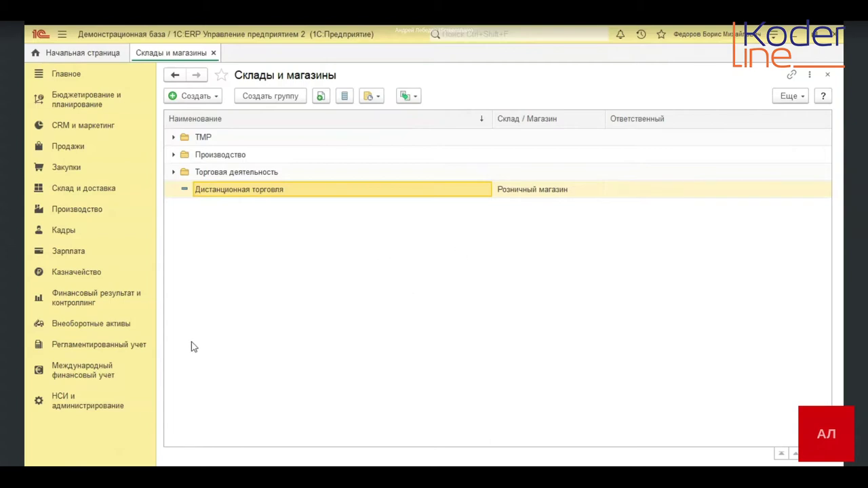
Open the list of users from the "Настройки пользователей и прав" administration settings
{"action": "left_click", "coordinate": [89, 405]}
{"action": "scroll", "coordinate": [269, 360], "scroll_direction": "down", "scroll_amount": 5}
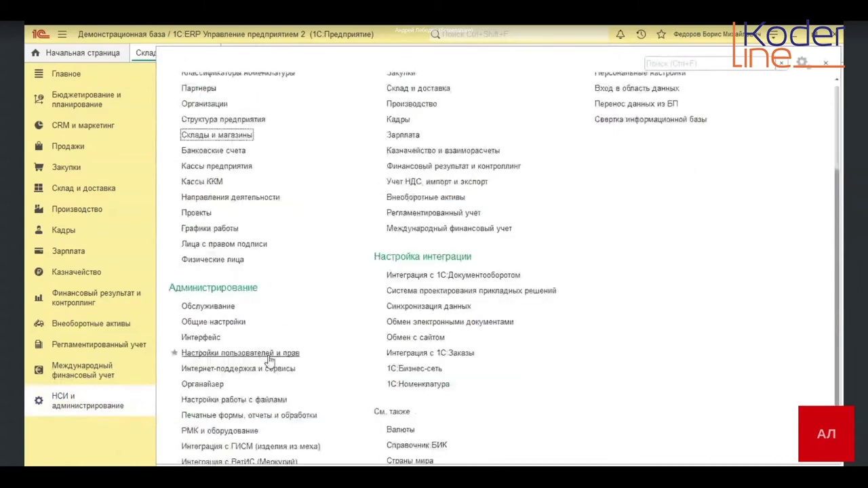
{"action": "left_click", "coordinate": [282, 352]}
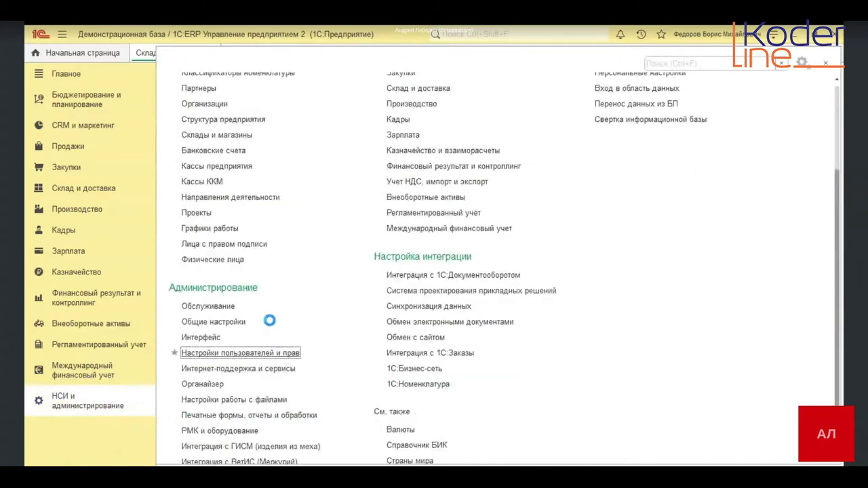
{"action": "left_click", "coordinate": [207, 141]}
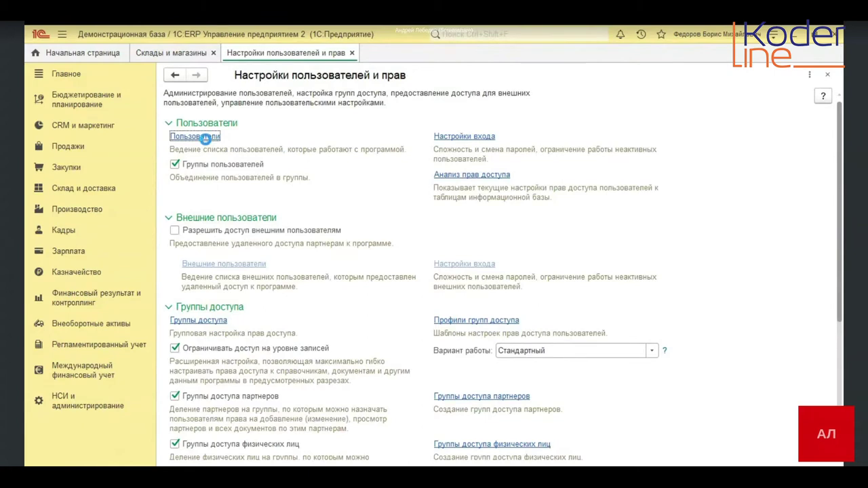
Open the card of the sixth user in the all-users list and view that user's group assignments
{"action": "left_click", "coordinate": [536, 139]}
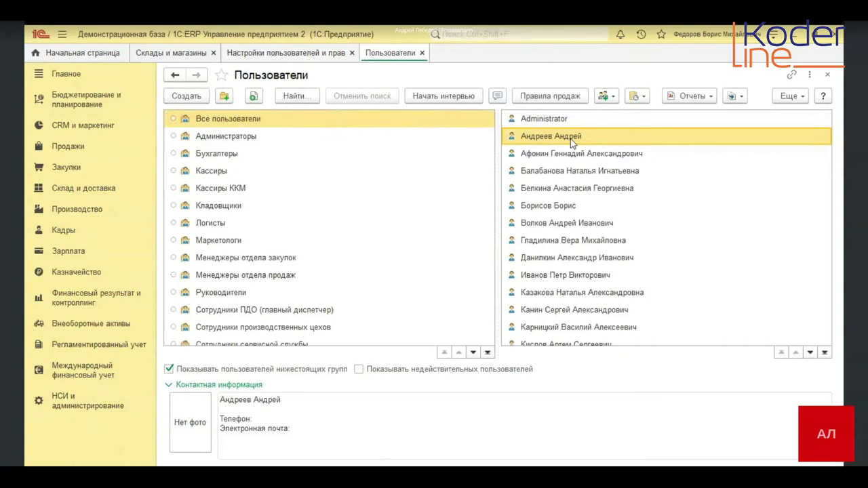
{"action": "left_click", "coordinate": [550, 209]}
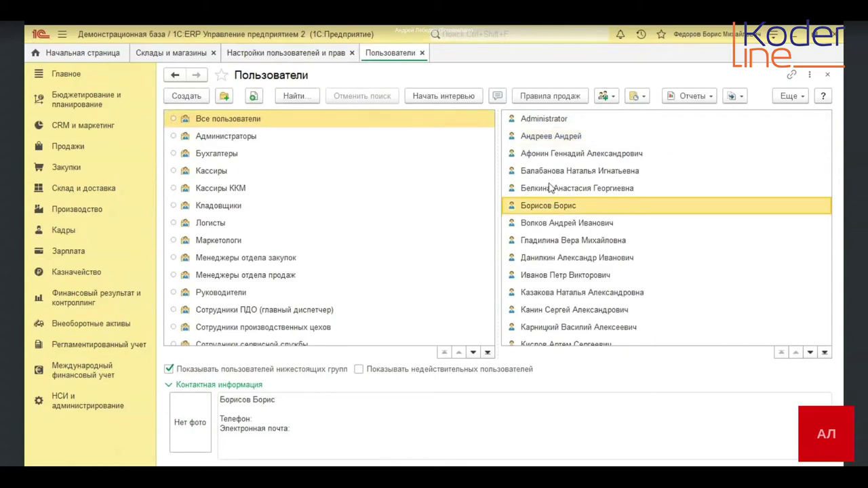
{"action": "left_click", "coordinate": [553, 138]}
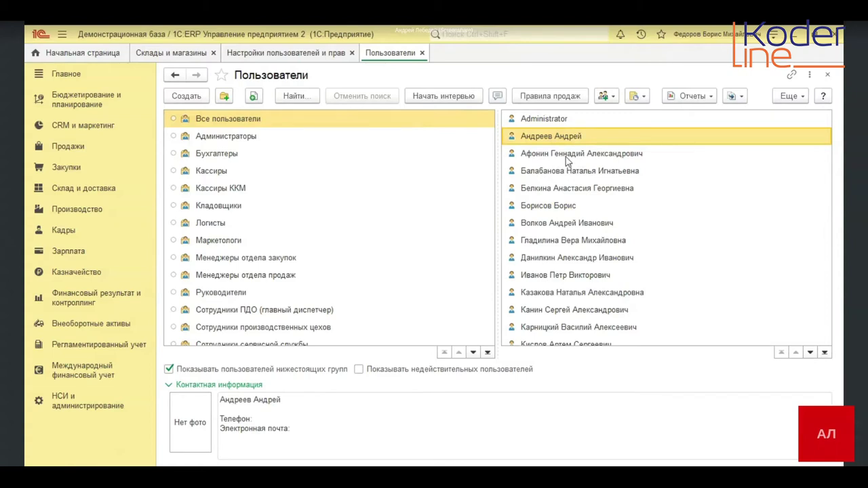
{"action": "left_click", "coordinate": [575, 208]}
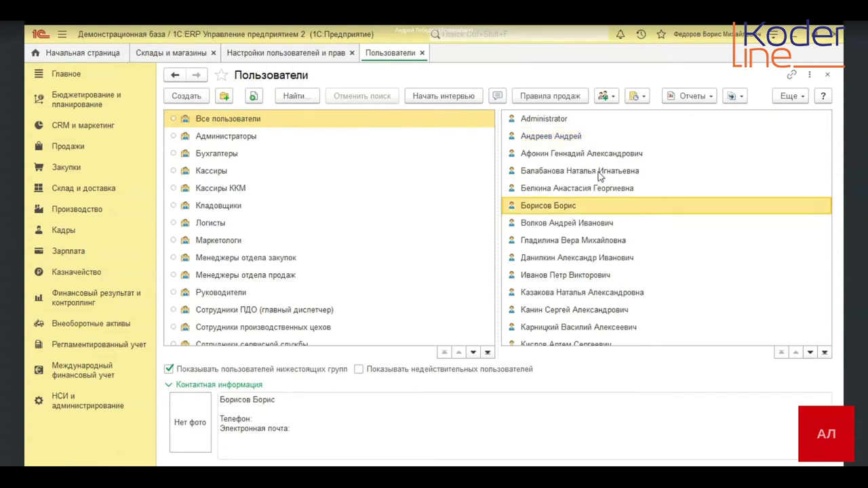
{"action": "left_click", "coordinate": [569, 139]}
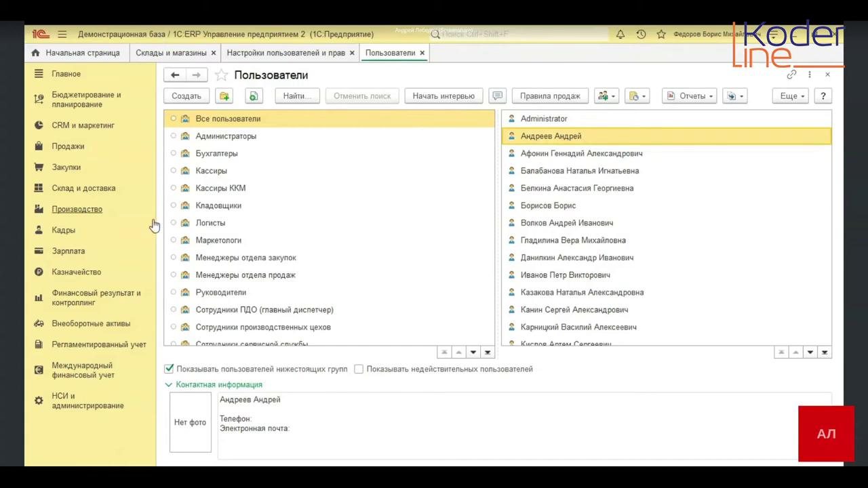
{"action": "double_click", "coordinate": [562, 207]}
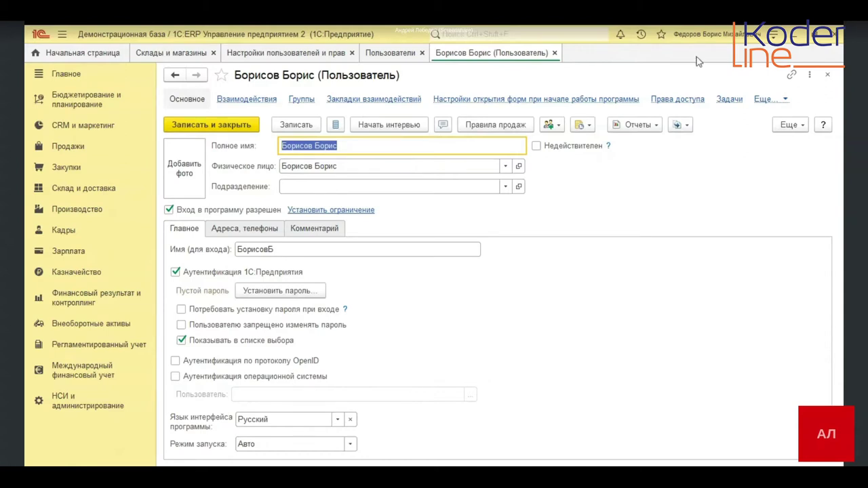
{"action": "left_click", "coordinate": [300, 101]}
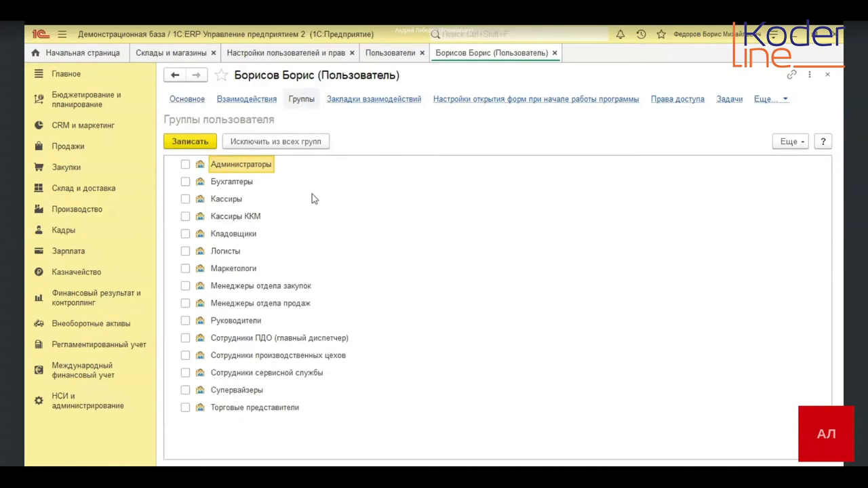
View the user's access rights and the settings for forms opened at program start, and close the user card
{"action": "left_click", "coordinate": [678, 99]}
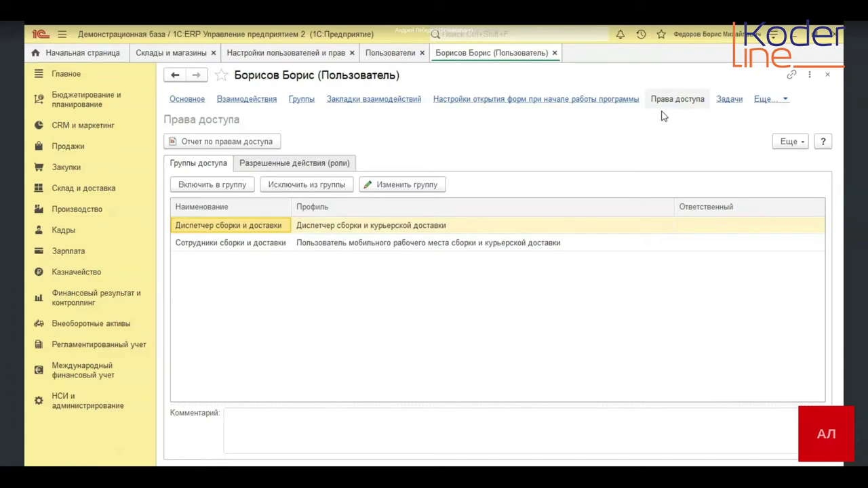
{"action": "left_click", "coordinate": [550, 103]}
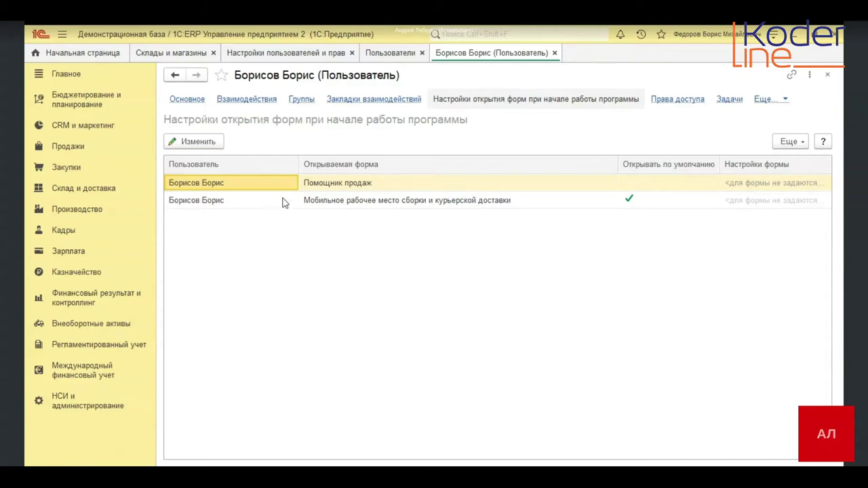
{"action": "left_click", "coordinate": [366, 204]}
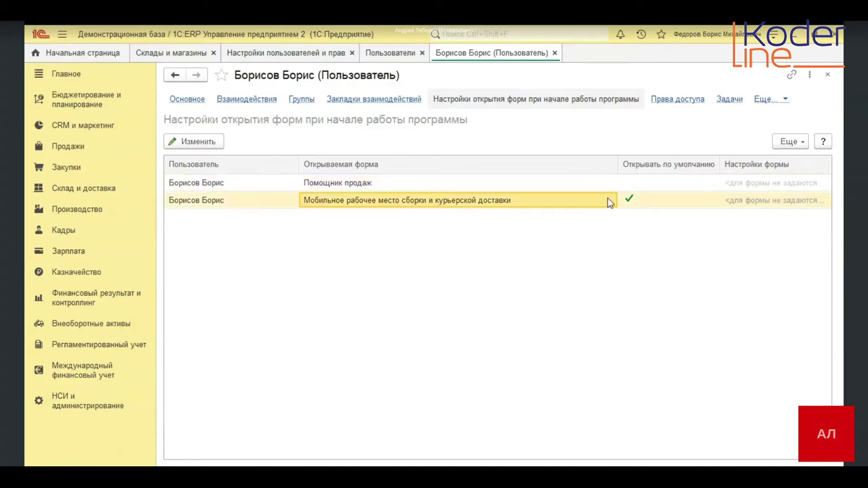
{"action": "left_click", "coordinate": [829, 76]}
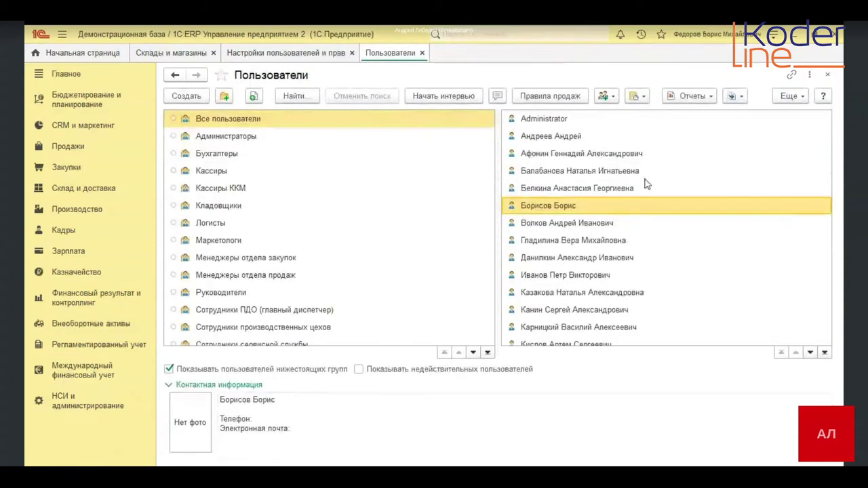
Open the second user in the all-users list, view that user's startup form settings, and close the card and the user administration pages
{"action": "double_click", "coordinate": [565, 138]}
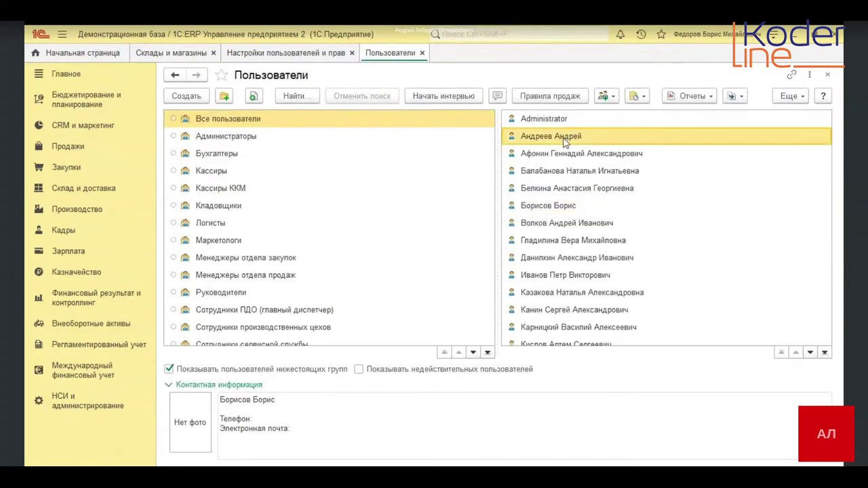
{"action": "left_click", "coordinate": [498, 99]}
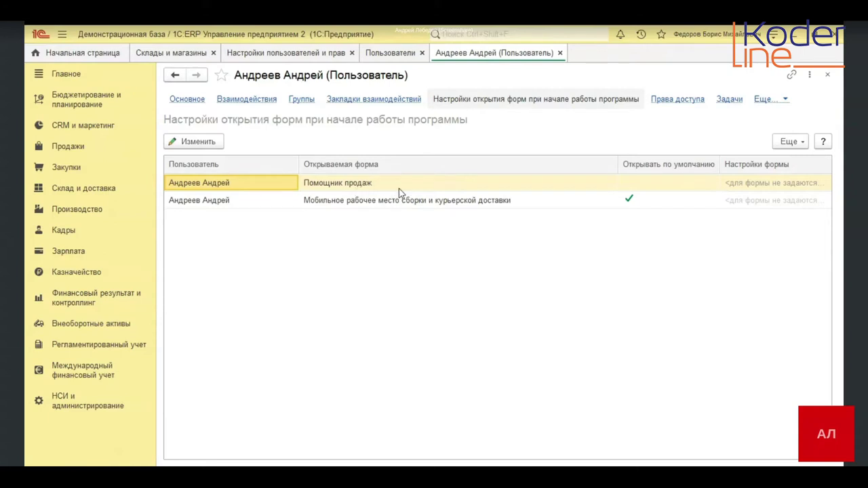
{"action": "left_click", "coordinate": [561, 52]}
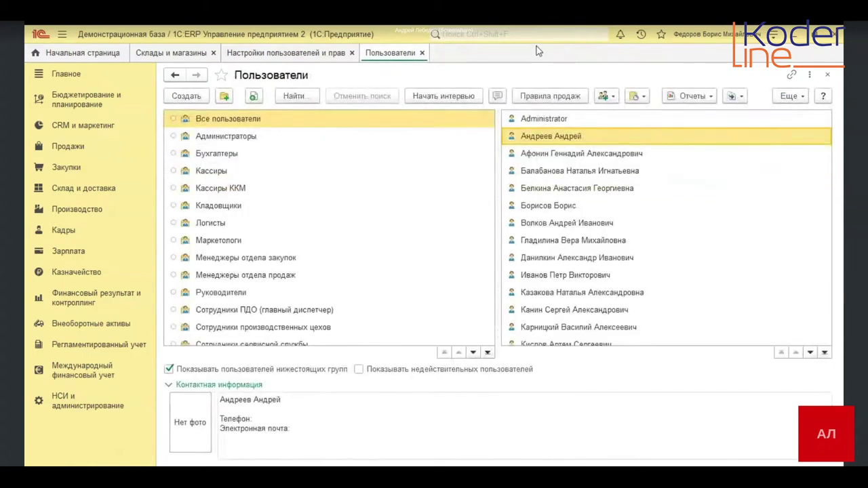
{"action": "left_click", "coordinate": [421, 53]}
{"action": "left_click", "coordinate": [352, 53]}
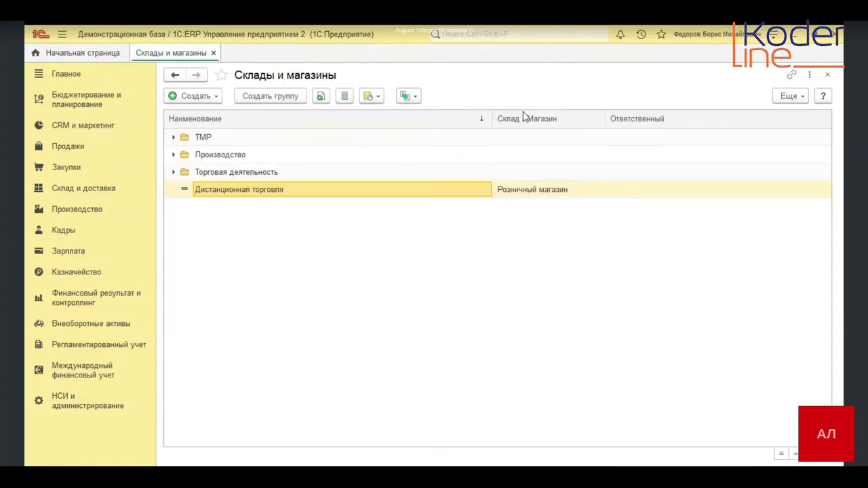
{"action": "left_click", "coordinate": [80, 192]}
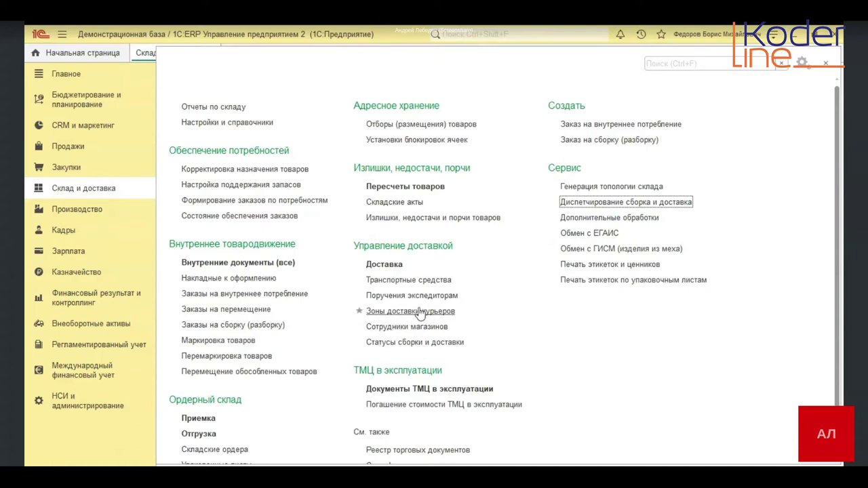
{"action": "left_click", "coordinate": [214, 109]}
{"action": "left_click", "coordinate": [213, 107]}
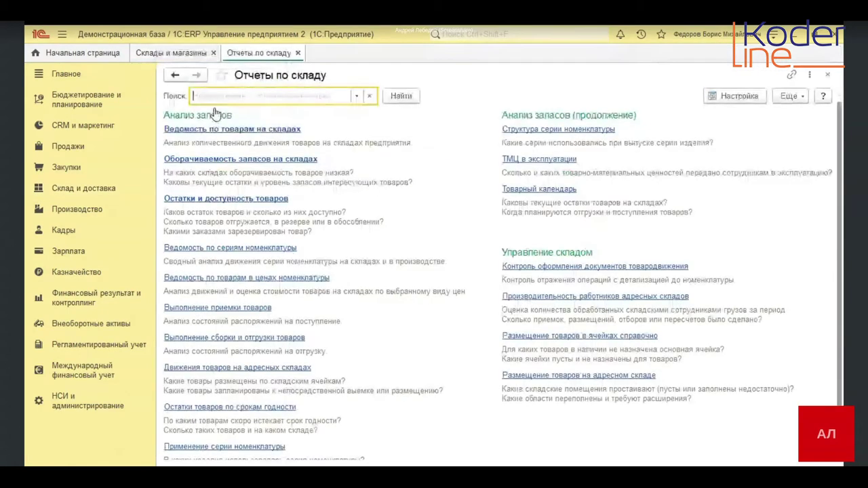
{"action": "left_click", "coordinate": [827, 74]}
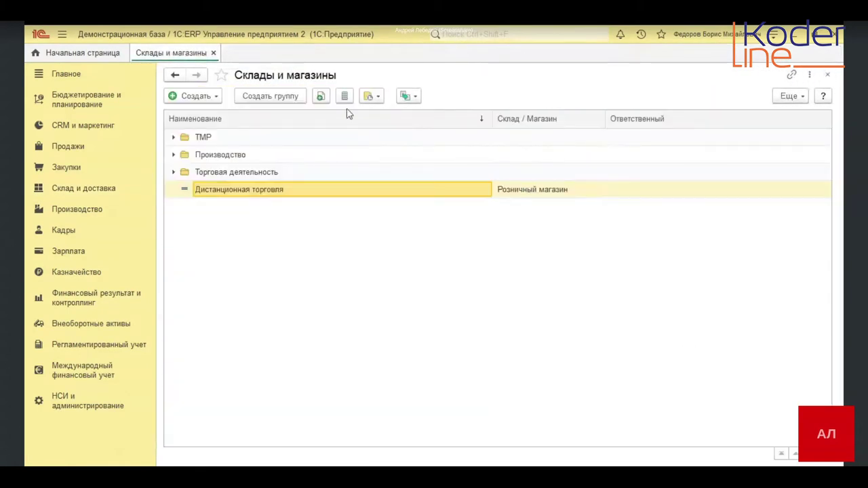
Open "Зоны доставки" from the warehouse settings and reference books, view the zones in the "Межгород" group, and close the list
{"action": "left_click", "coordinate": [83, 191]}
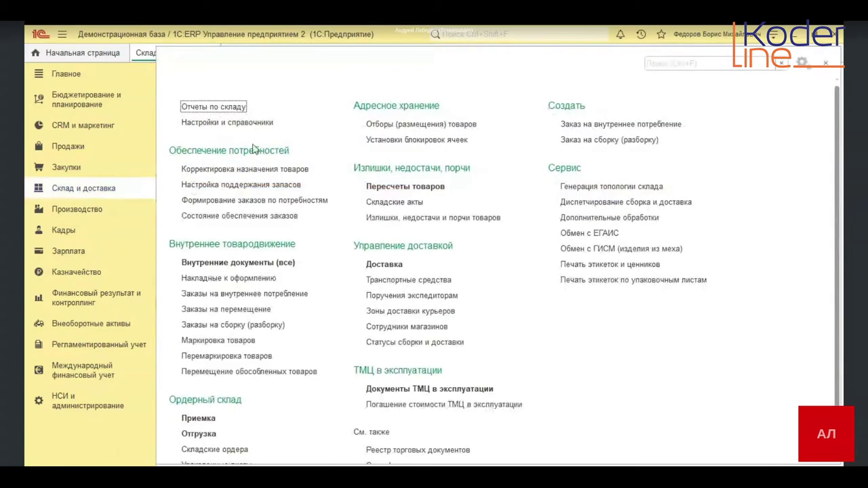
{"action": "left_click", "coordinate": [254, 123]}
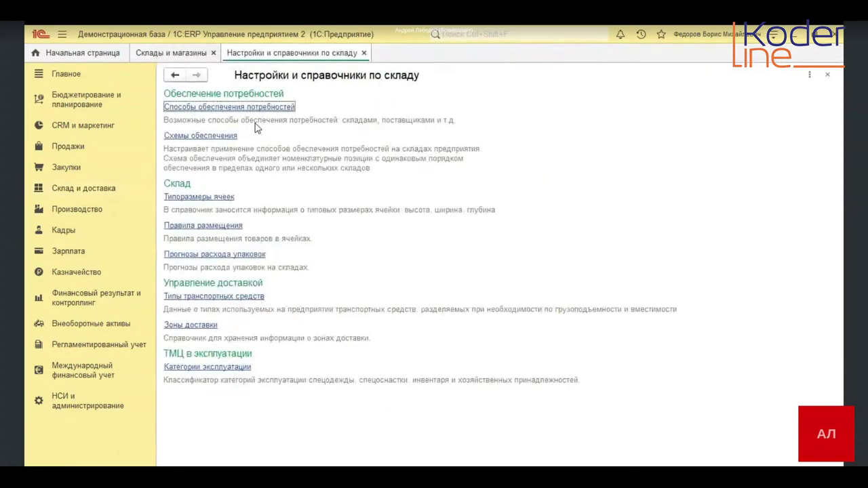
{"action": "left_click", "coordinate": [192, 326]}
{"action": "double_click", "coordinate": [169, 154]}
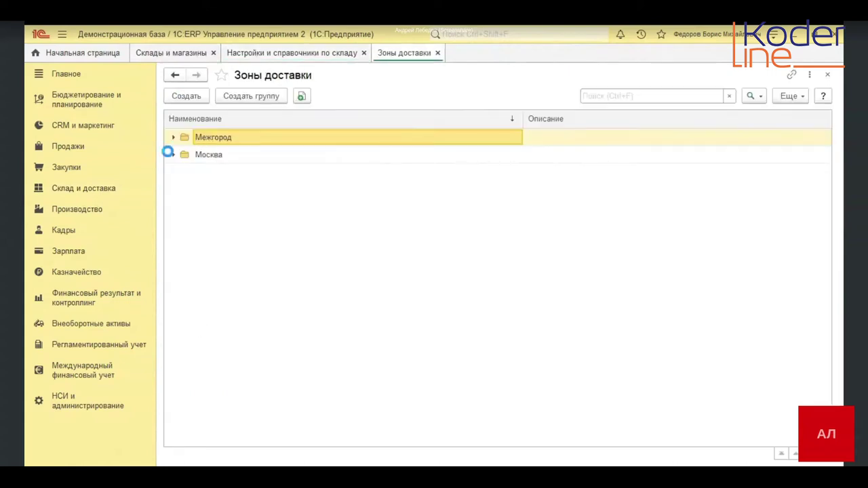
{"action": "double_click", "coordinate": [180, 139]}
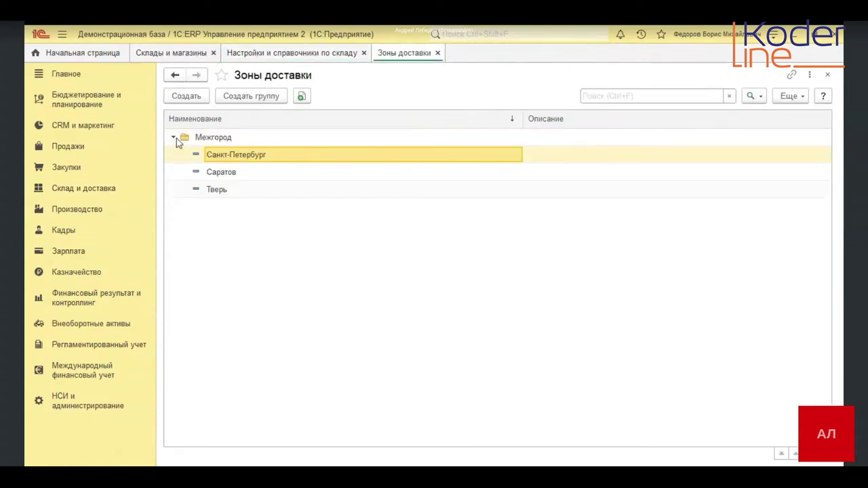
{"action": "double_click", "coordinate": [178, 139]}
{"action": "left_click", "coordinate": [437, 53]}
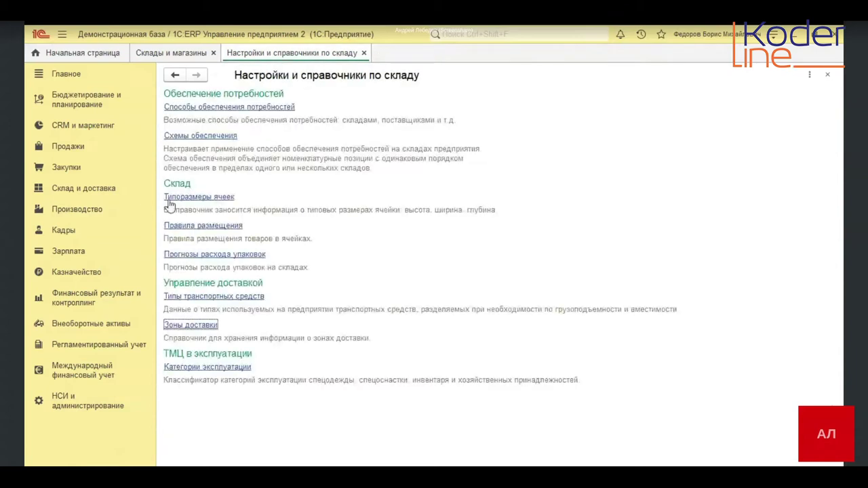
View which delivery zone is assigned to the courier in "Зоны доставки курьеров" and close the list
{"action": "left_click", "coordinate": [99, 195]}
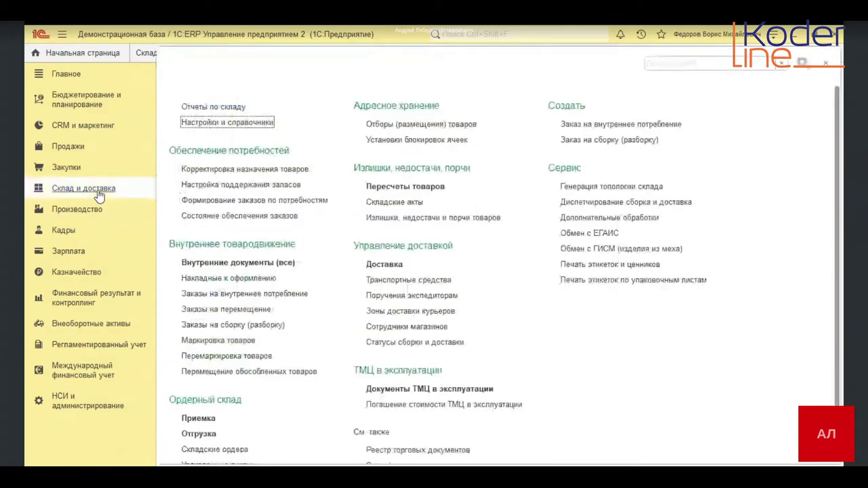
{"action": "left_click", "coordinate": [412, 311]}
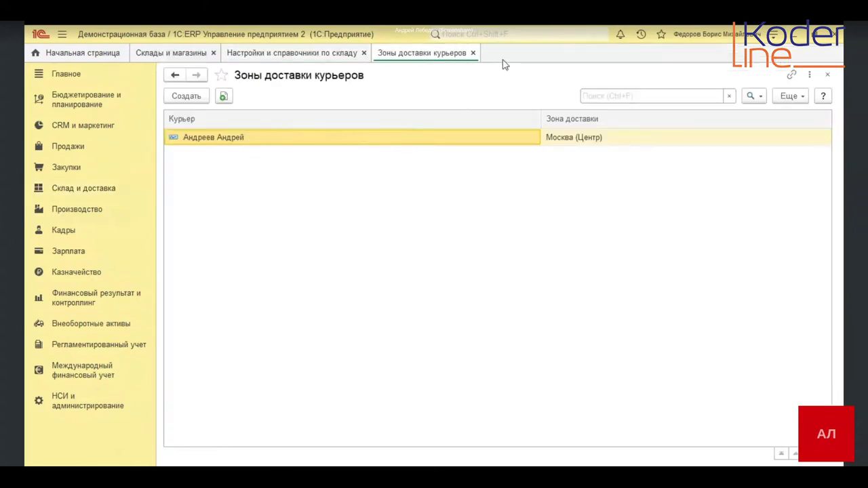
{"action": "left_click", "coordinate": [472, 52]}
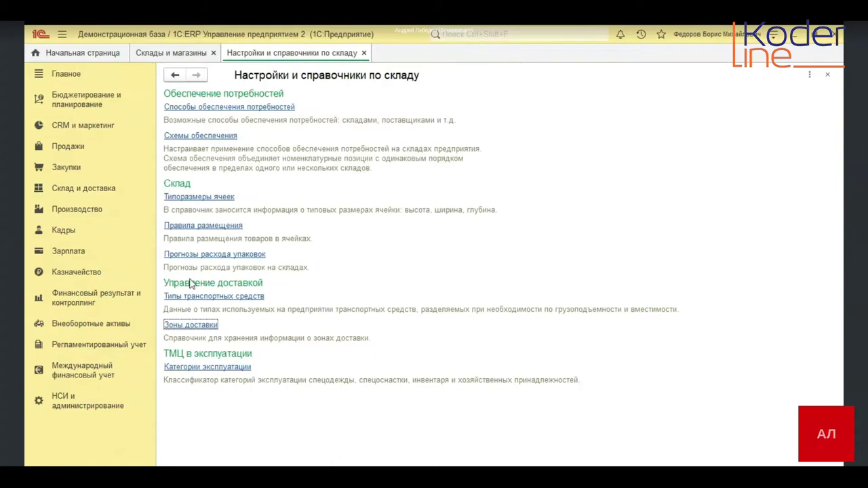
{"action": "left_click", "coordinate": [78, 188]}
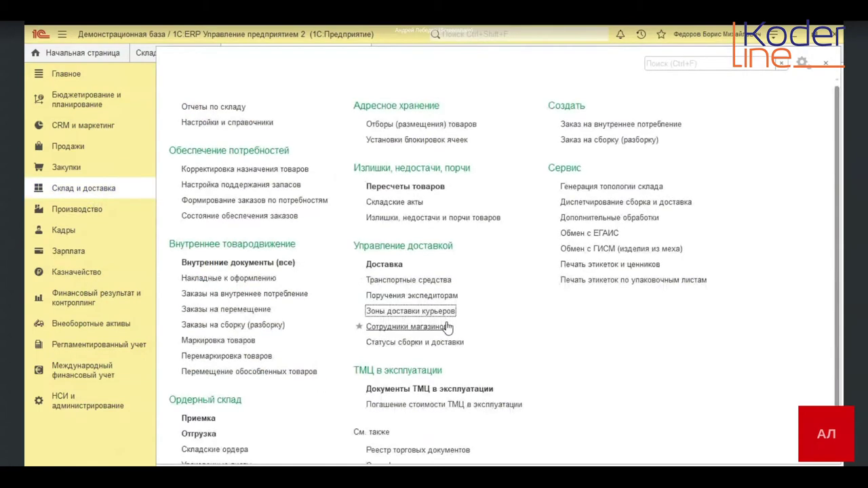
{"action": "left_click", "coordinate": [448, 312]}
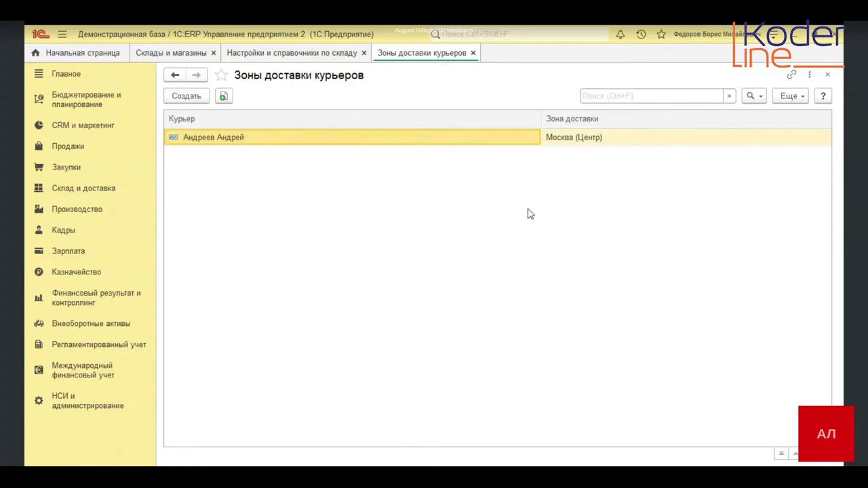
{"action": "left_click", "coordinate": [474, 53]}
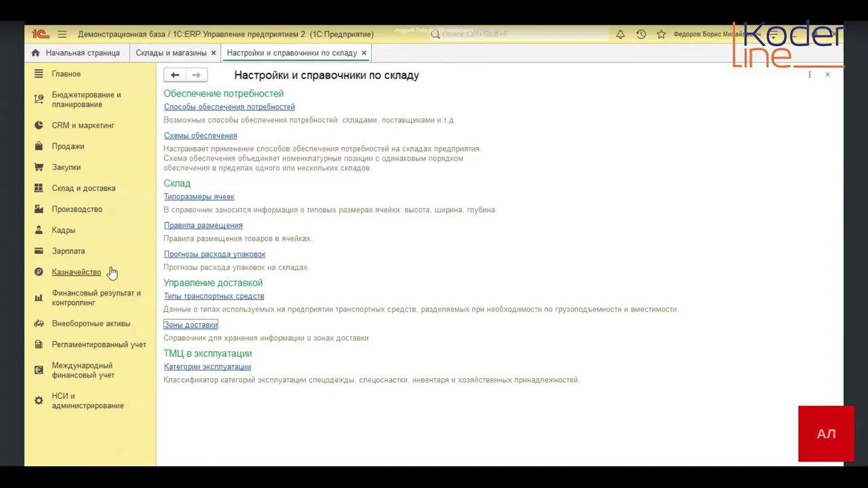
Open "Сотрудники магазинов", examine the courier, picker and dispatcher roles of the "Дистанционная торговля" employees, and close the list
{"action": "left_click", "coordinate": [102, 191]}
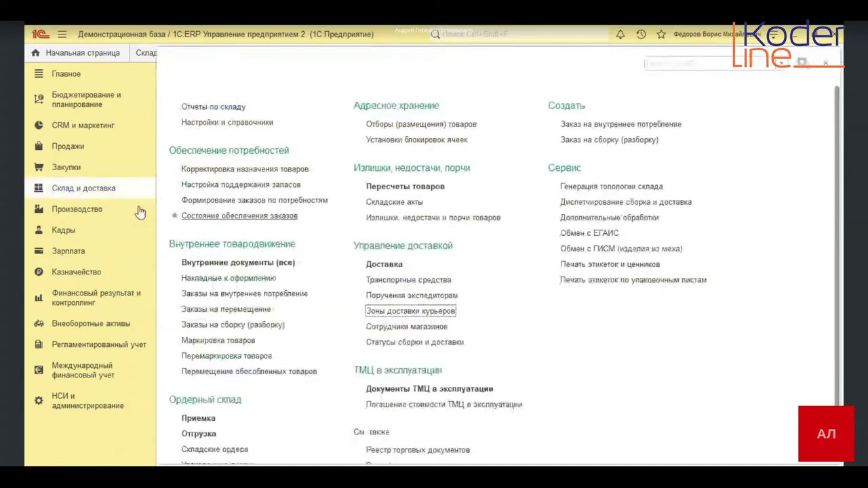
{"action": "left_click", "coordinate": [390, 325]}
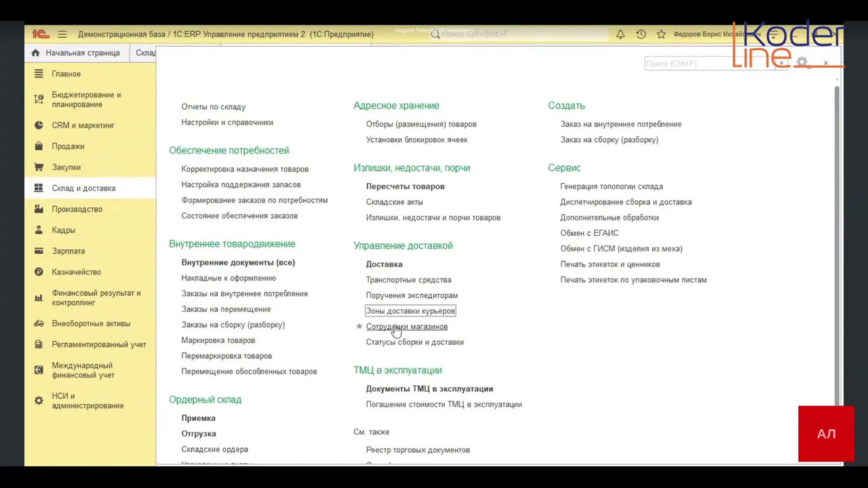
{"action": "left_click", "coordinate": [394, 327]}
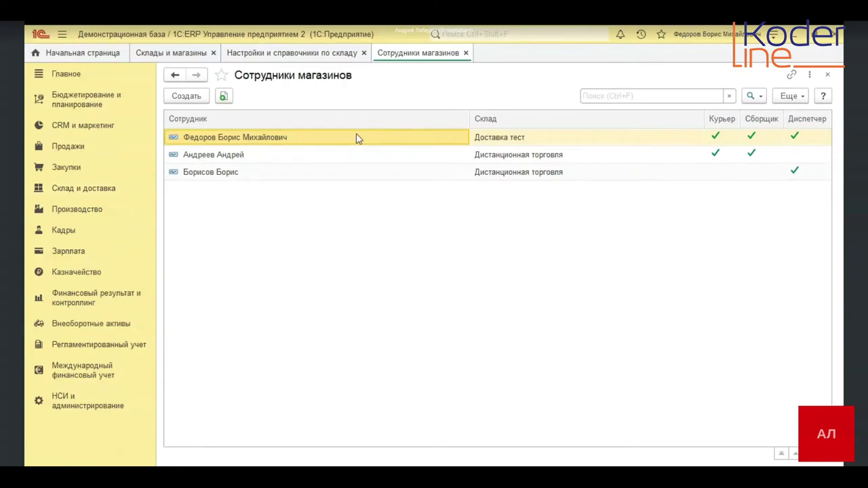
{"action": "left_click", "coordinate": [271, 178]}
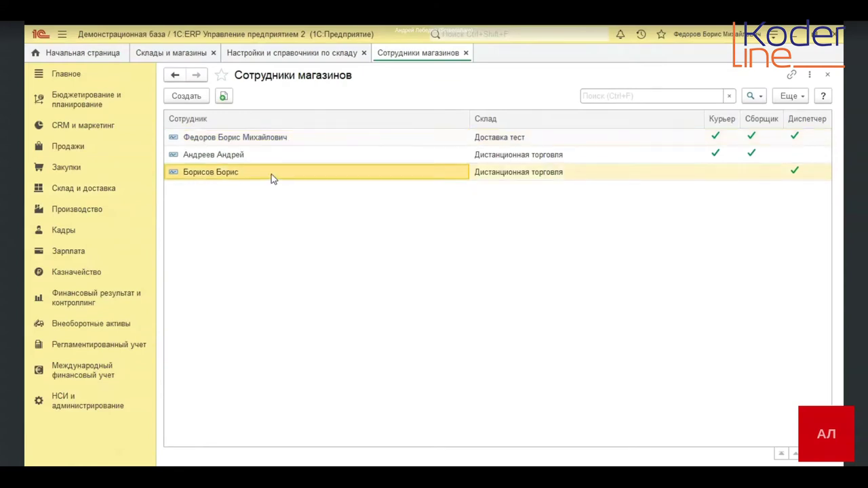
{"action": "left_click", "coordinate": [273, 160]}
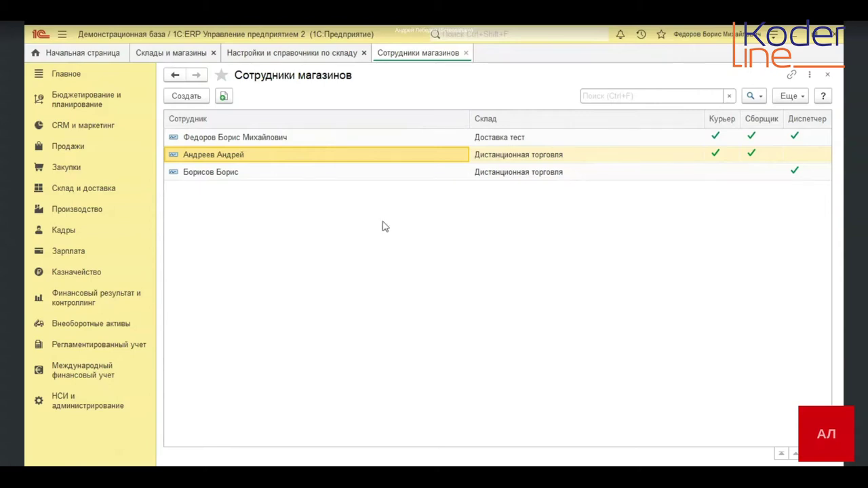
{"action": "left_click", "coordinate": [698, 171]}
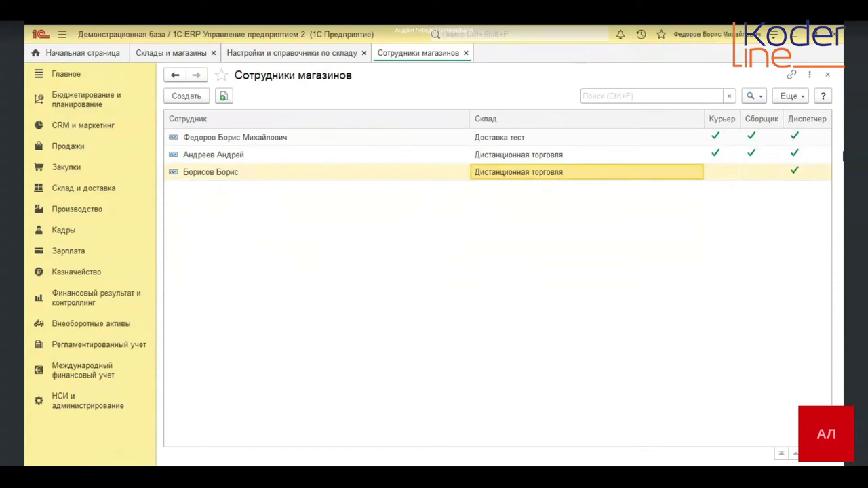
{"action": "left_click", "coordinate": [465, 52]}
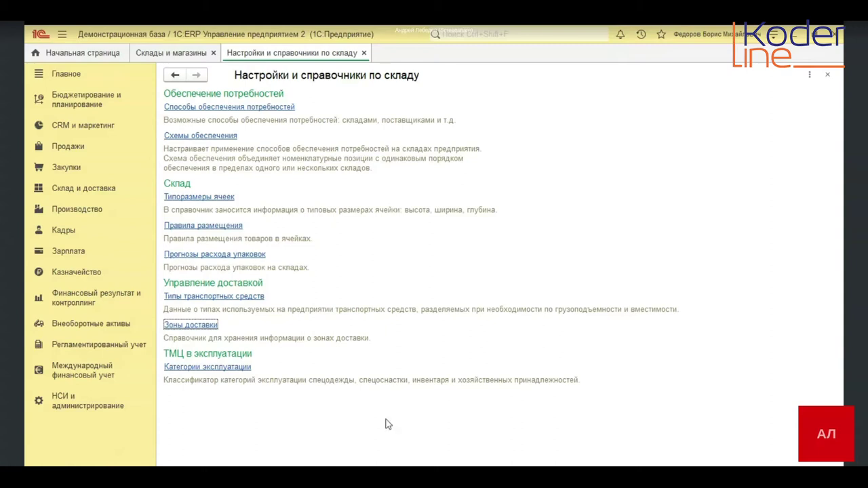
Open the "Операционная касса" card from the "Кассы предприятия" list in the master data section
{"action": "left_click", "coordinate": [337, 402]}
{"action": "left_click", "coordinate": [73, 408]}
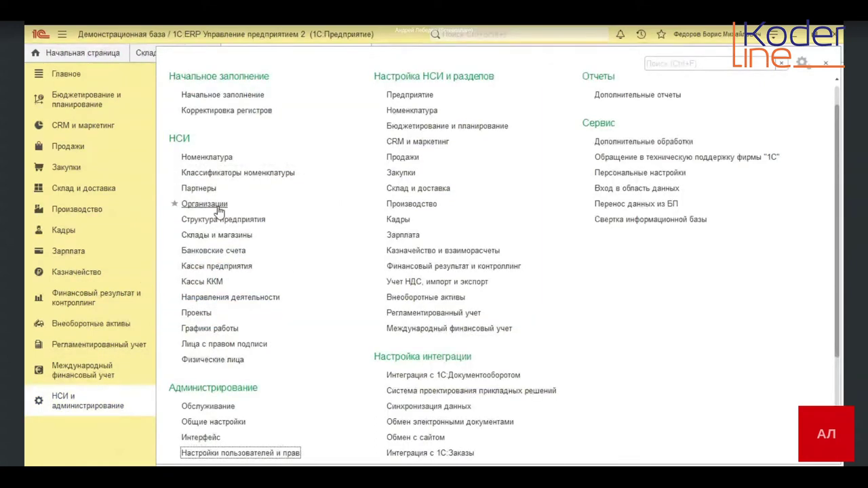
{"action": "left_click", "coordinate": [212, 266]}
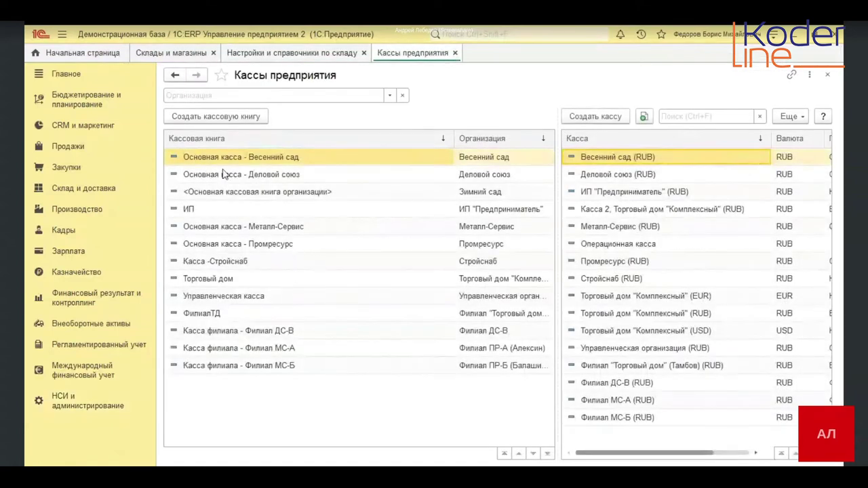
{"action": "left_click", "coordinate": [619, 244]}
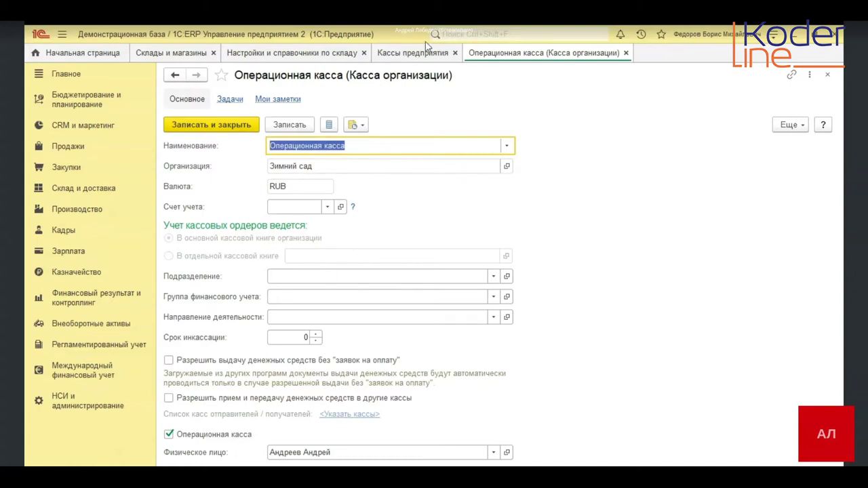
Dock the "Кассы предприятия" list beneath the cash desk card and view the card's "Операционная касса" and "Физическое лицо" settings
{"action": "left_click_drag", "start_coordinate": [416, 53], "coordinate": [489, 204]}
{"action": "left_click_drag", "start_coordinate": [434, 60], "coordinate": [438, 209]}
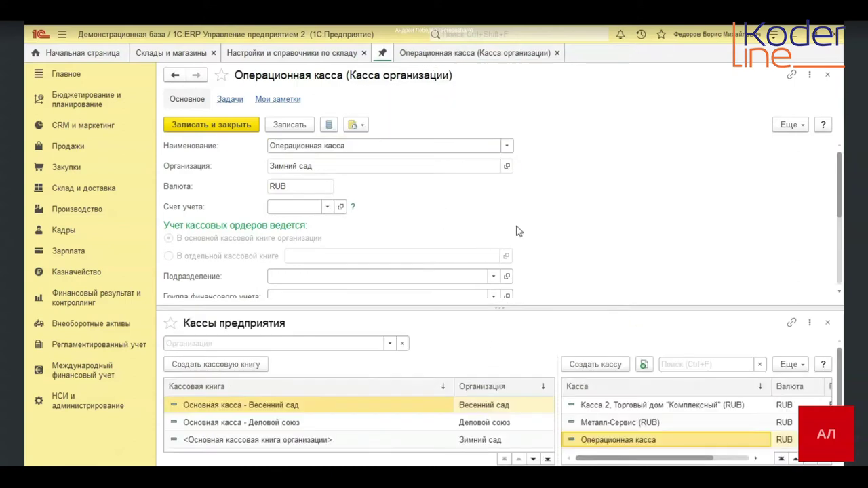
{"action": "scroll", "coordinate": [521, 234], "scroll_direction": "down", "scroll_amount": 3}
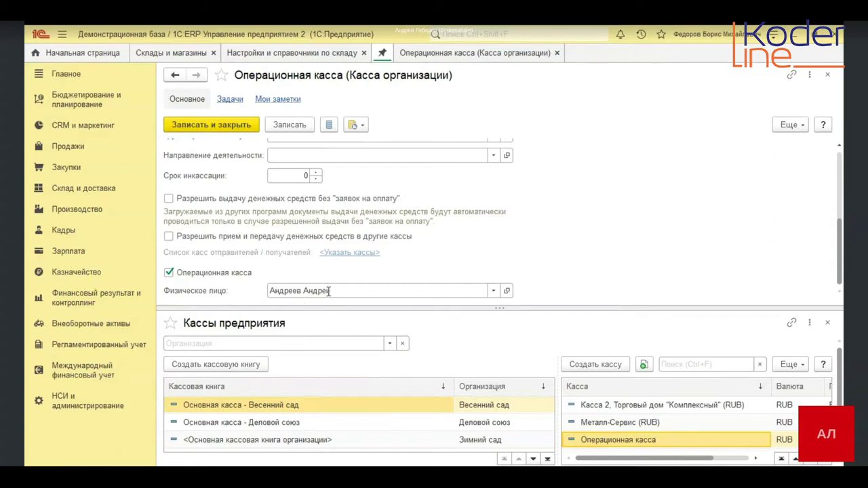
{"action": "scroll", "coordinate": [332, 290], "scroll_direction": "up", "scroll_amount": 5}
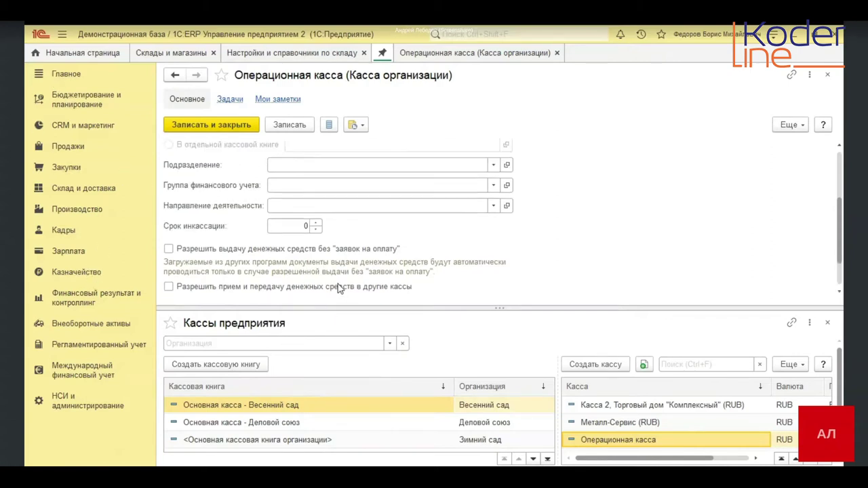
Append " - " and the courier's surname to the "Операционная касса" name, close the docked cash desk list, and save and close the card
{"action": "left_click", "coordinate": [363, 145]}
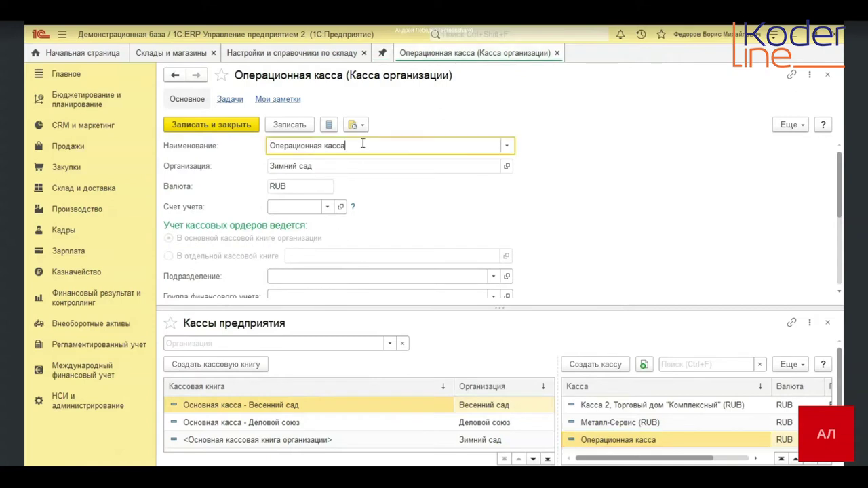
{"action": "type", "text": "- "}
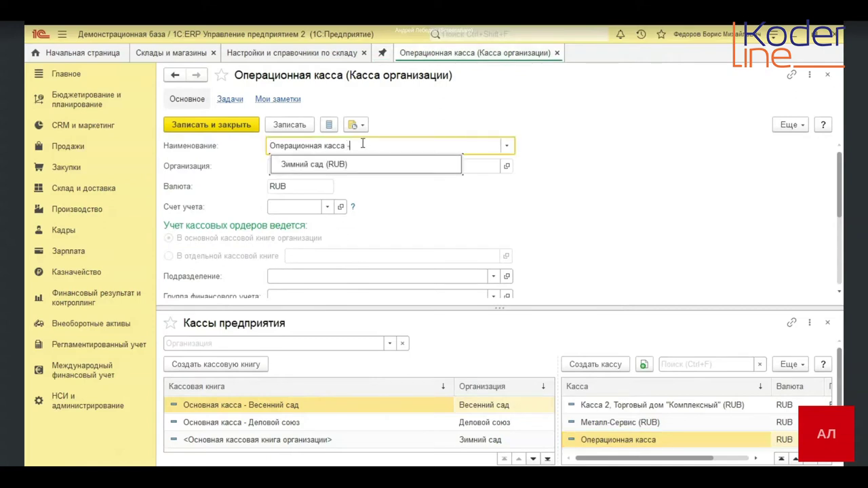
{"action": "type", "text": "Андреев"}
{"action": "key", "text": "Escape"}
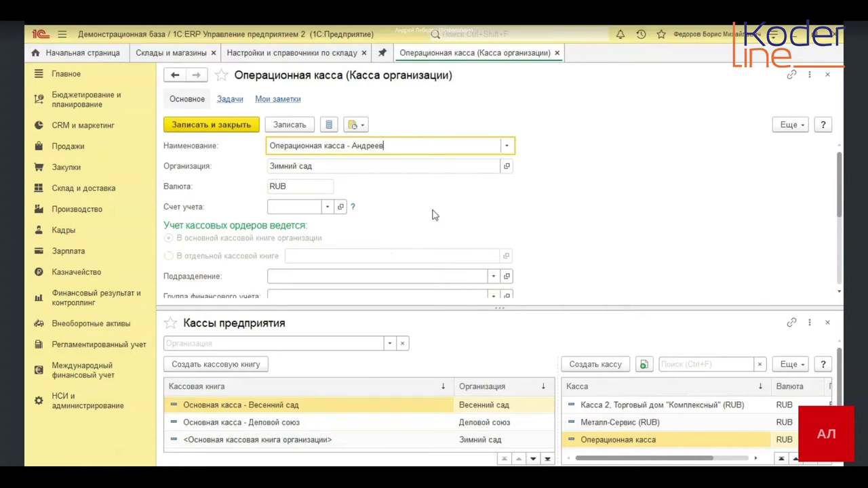
{"action": "left_click", "coordinate": [824, 325]}
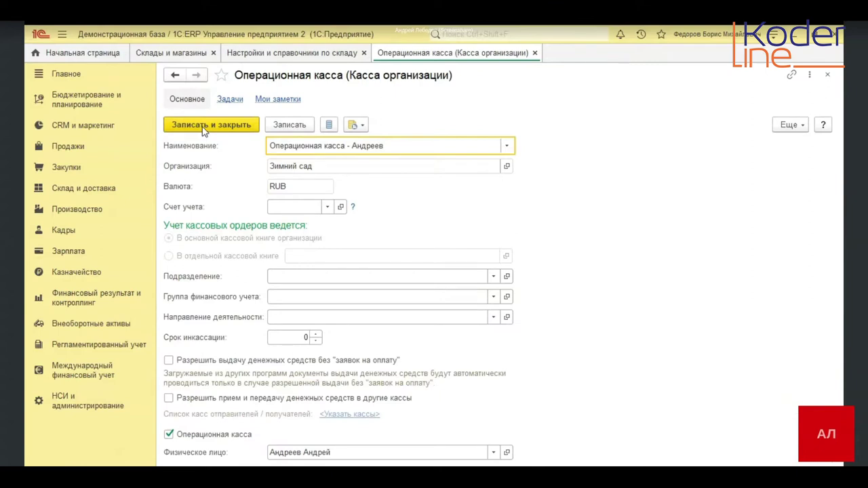
{"action": "left_click", "coordinate": [201, 123]}
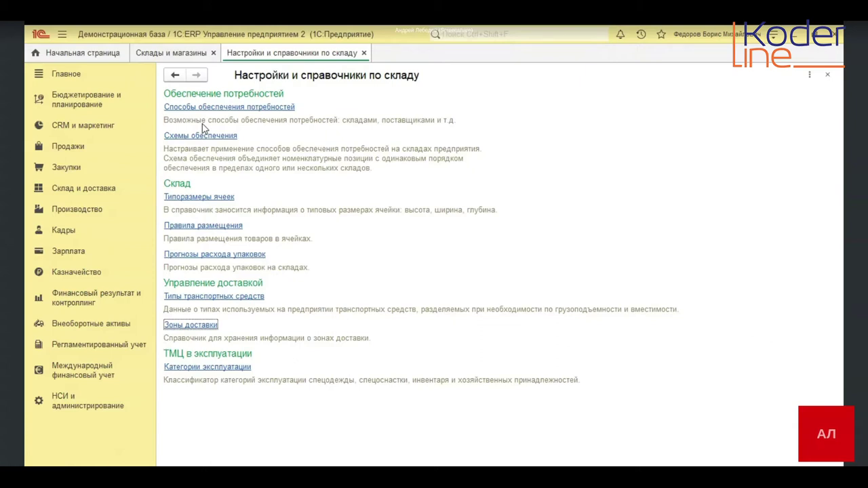
In the treasury's "Эквайринговые терминалы" list, rename terminal number 0 to "АвтБанк АКБ," followed by the courier's surname, and close the list
{"action": "left_click", "coordinate": [82, 300]}
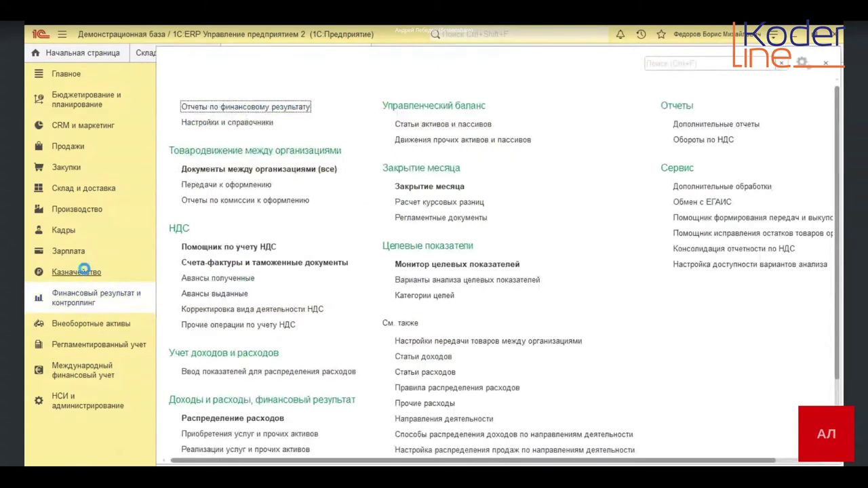
{"action": "left_click", "coordinate": [80, 271]}
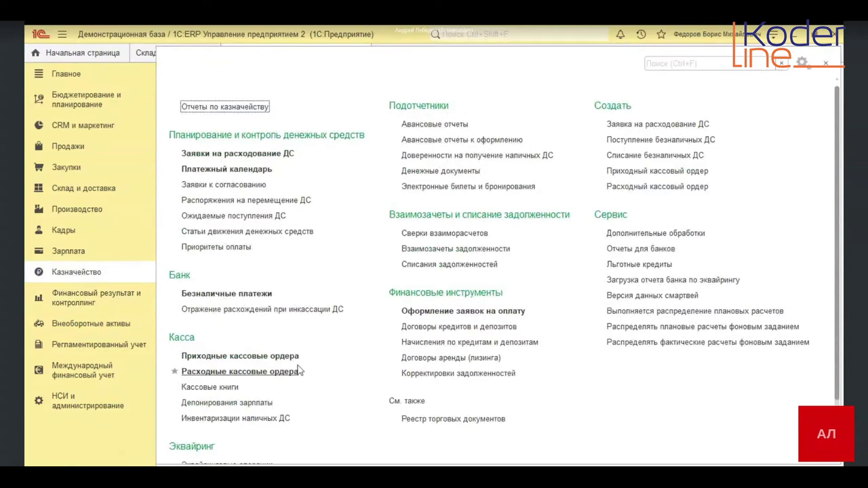
{"action": "scroll", "coordinate": [282, 393], "scroll_direction": "down", "scroll_amount": 2}
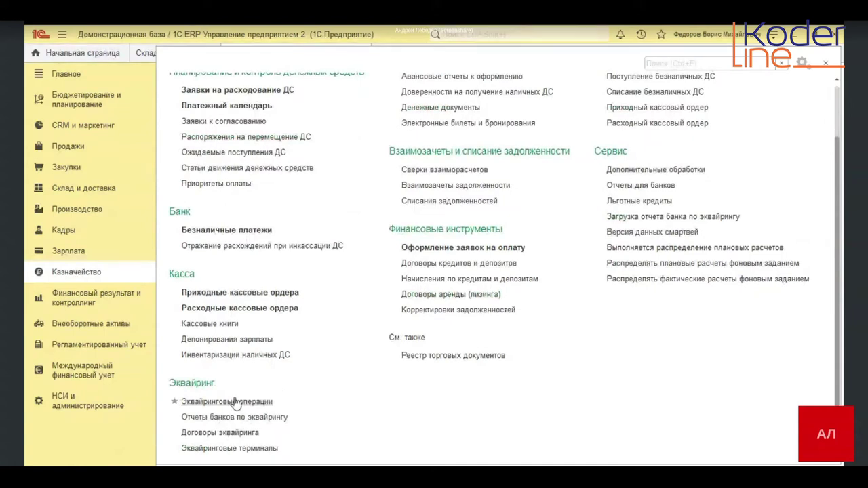
{"action": "left_click", "coordinate": [225, 446]}
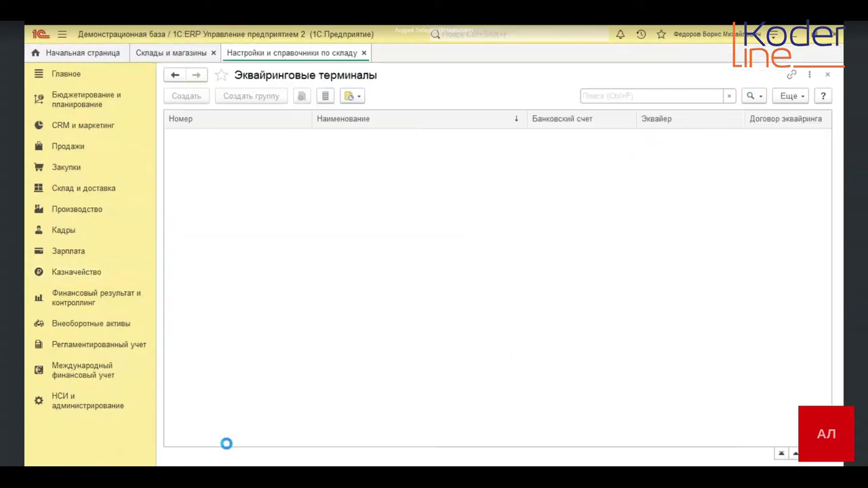
{"action": "left_click", "coordinate": [461, 144]}
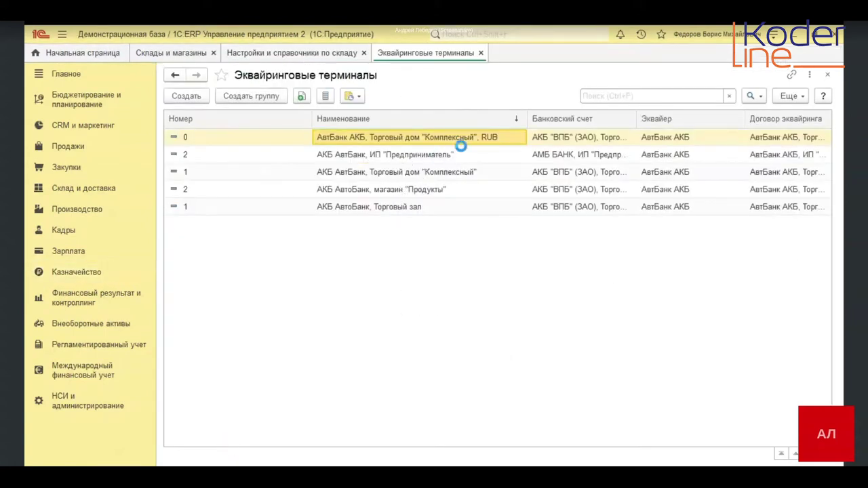
{"action": "left_click", "coordinate": [473, 134]}
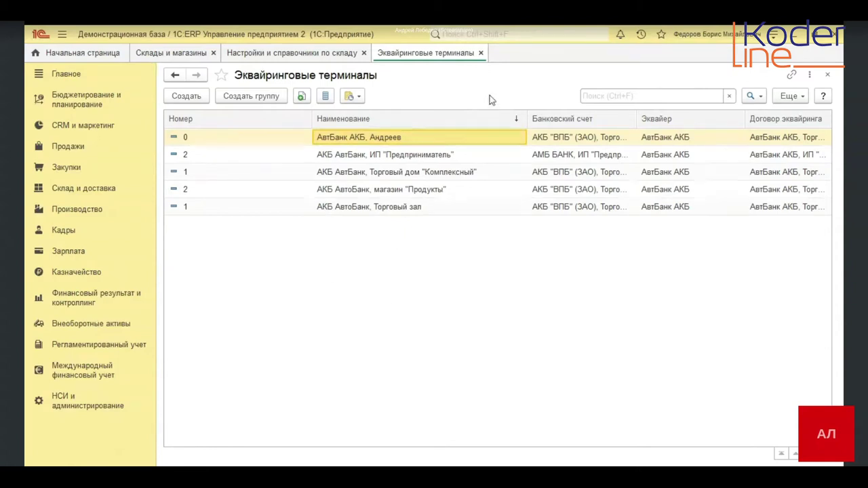
{"action": "left_click", "coordinate": [481, 52]}
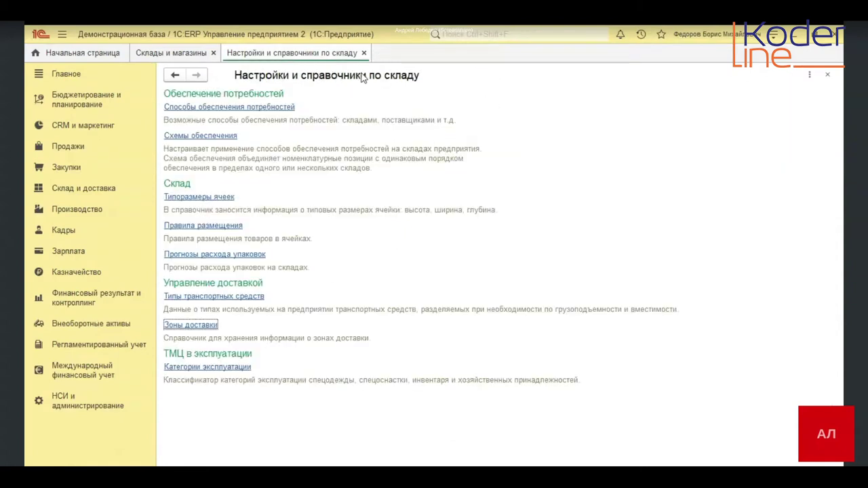
Open the "РМК и оборудование" settings from the master data and administration section
{"action": "left_click", "coordinate": [69, 406]}
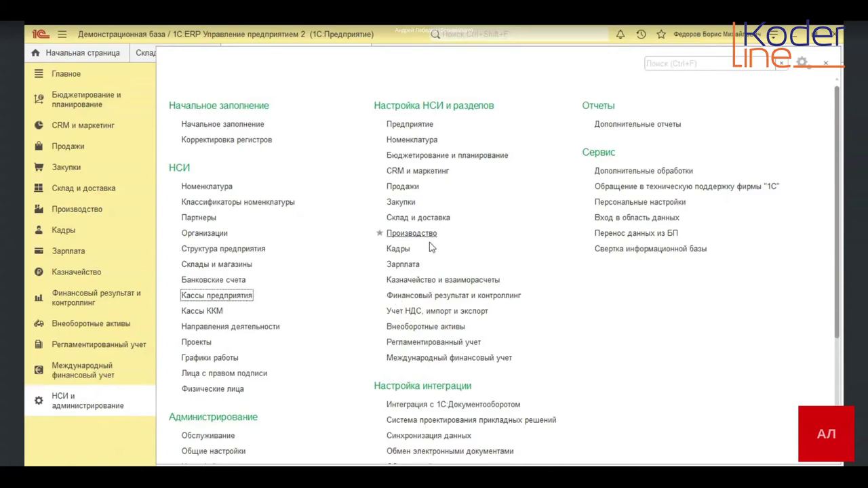
{"action": "scroll", "coordinate": [320, 346], "scroll_direction": "down", "scroll_amount": 3}
{"action": "scroll", "coordinate": [300, 364], "scroll_direction": "down", "scroll_amount": 3}
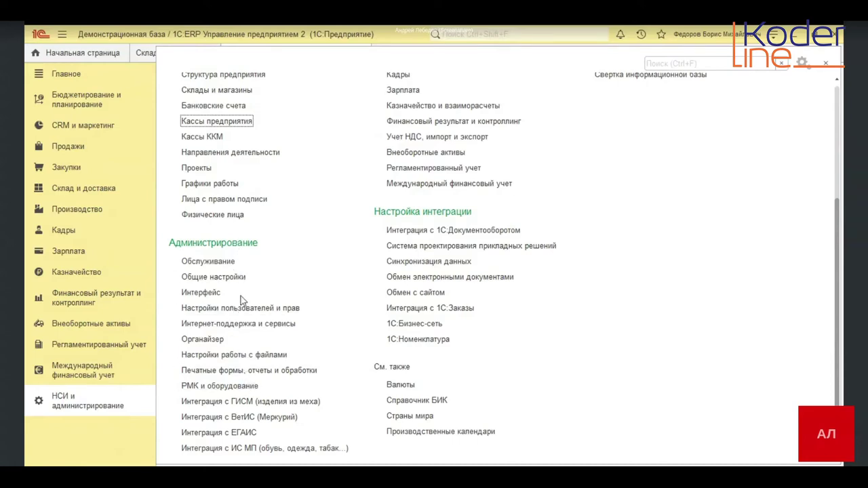
{"action": "scroll", "coordinate": [240, 302], "scroll_direction": "up", "scroll_amount": 3}
{"action": "scroll", "coordinate": [239, 301], "scroll_direction": "down", "scroll_amount": 2}
{"action": "scroll", "coordinate": [239, 305], "scroll_direction": "down", "scroll_amount": 1}
{"action": "left_click", "coordinate": [217, 385]}
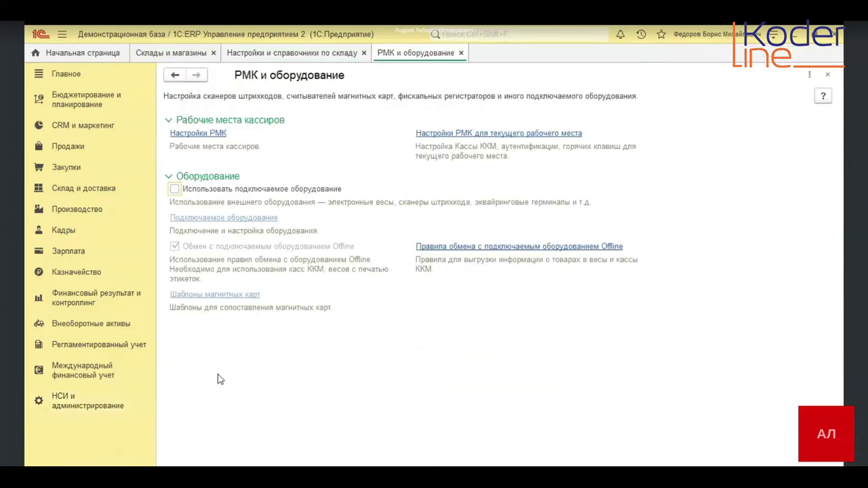
View the existing cashier workplace in "Настройки РМК", and close the cashier, equipment and warehouse settings pages
{"action": "left_click", "coordinate": [202, 134]}
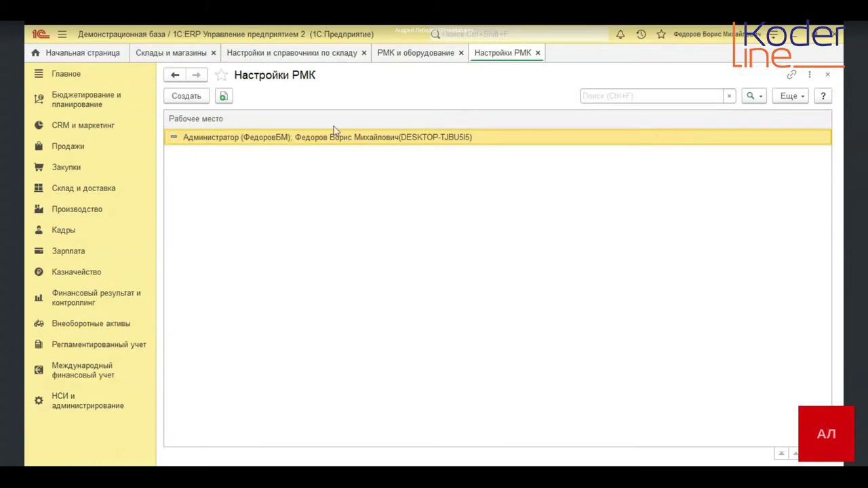
{"action": "double_click", "coordinate": [374, 135]}
{"action": "left_click", "coordinate": [538, 53]}
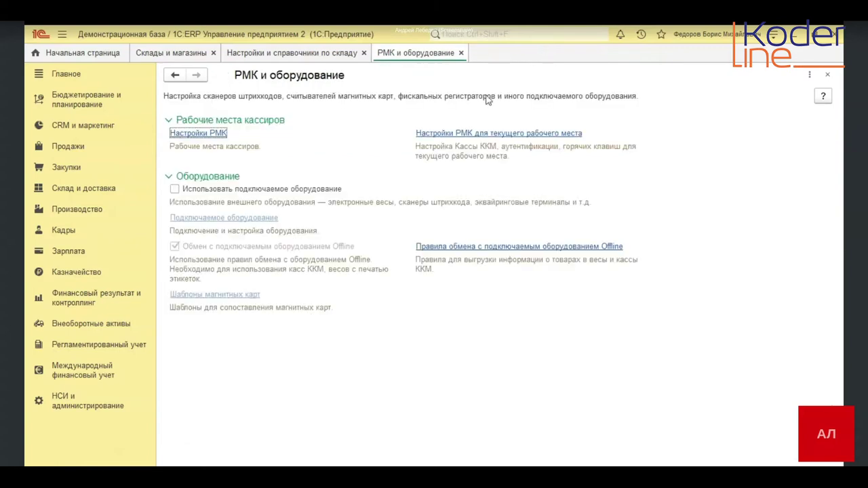
{"action": "left_click", "coordinate": [461, 53]}
{"action": "left_click", "coordinate": [364, 53]}
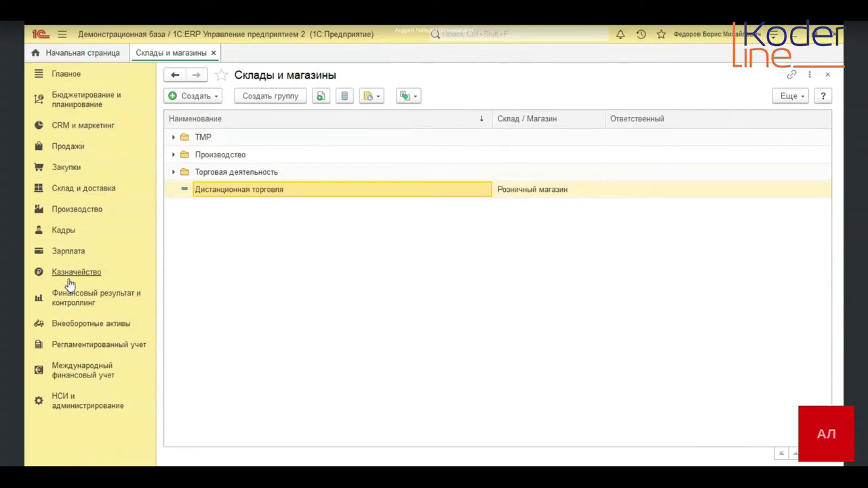
Open the "Заказы клиентов" list in the sales section
{"action": "left_click", "coordinate": [87, 191]}
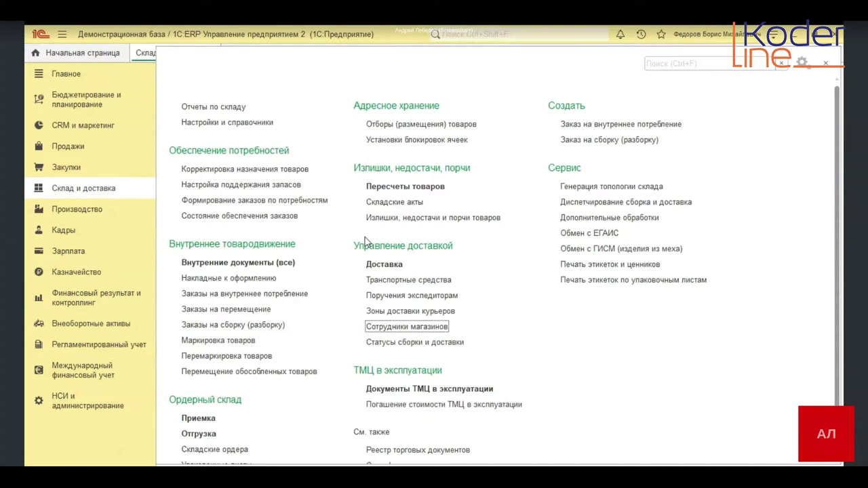
{"action": "left_click", "coordinate": [87, 147]}
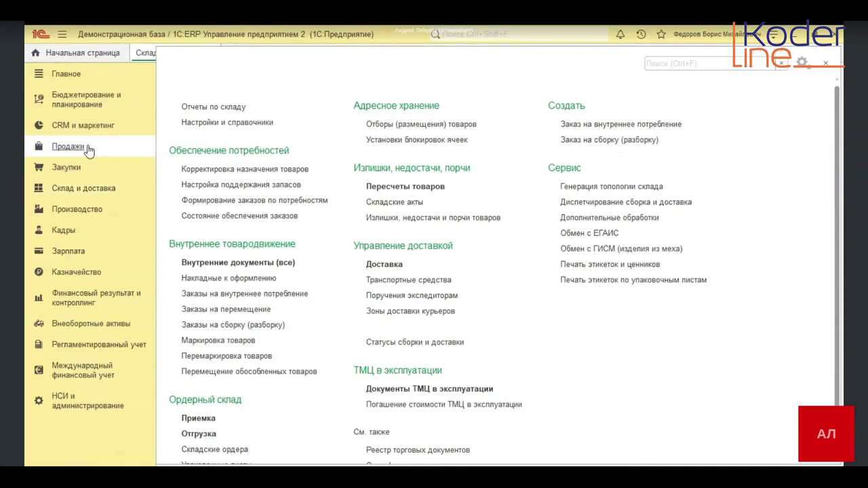
{"action": "left_click", "coordinate": [224, 248]}
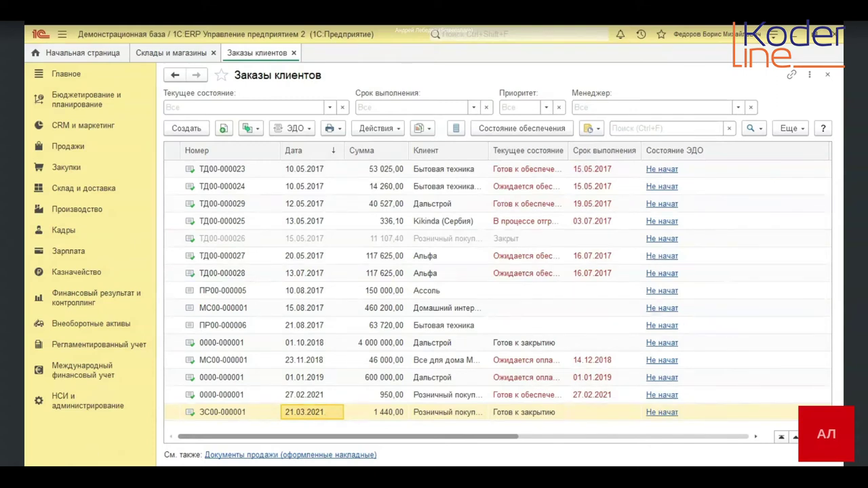
Open the sales settings from the administration section and examine the "Использование заказов" options under "Оптовые продажи"
{"action": "left_click", "coordinate": [73, 404]}
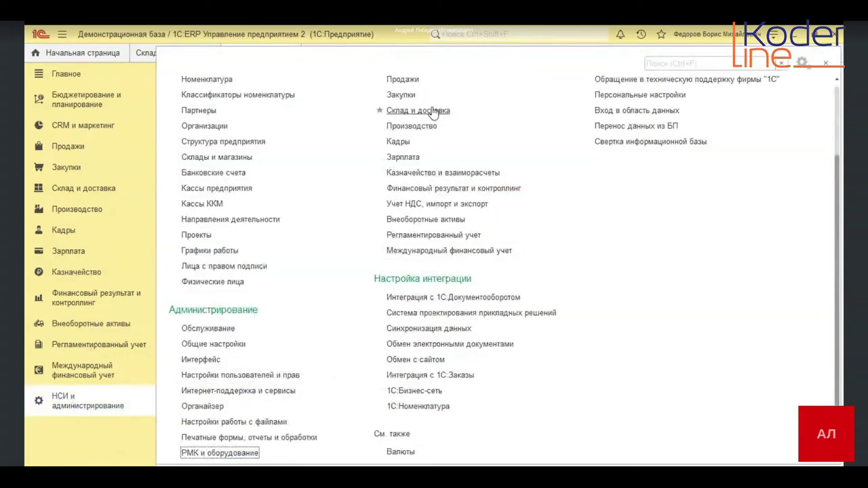
{"action": "scroll", "coordinate": [424, 138], "scroll_direction": "up", "scroll_amount": 3}
{"action": "left_click", "coordinate": [410, 165]}
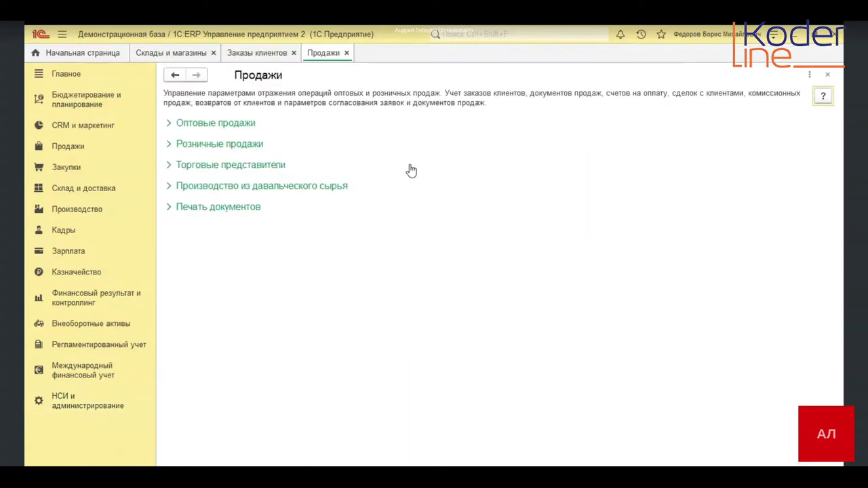
{"action": "left_click", "coordinate": [233, 122]}
{"action": "scroll", "coordinate": [270, 205], "scroll_direction": "down", "scroll_amount": 5}
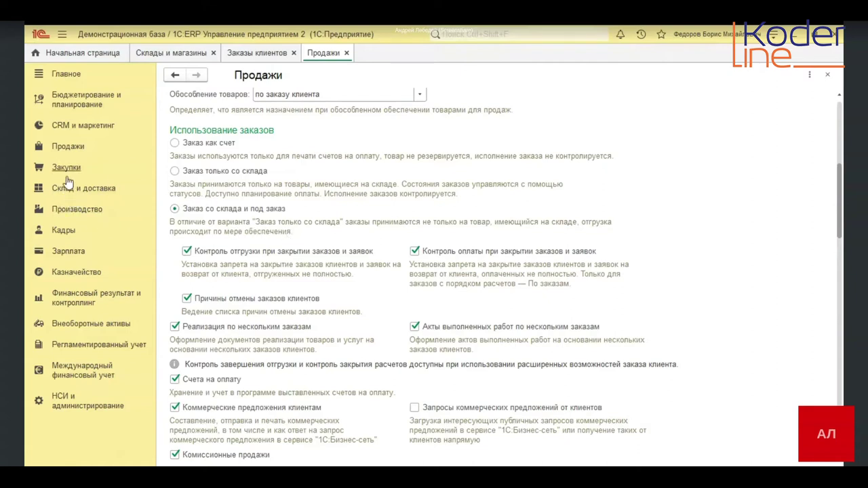
Open the "Интернет-продажи" agreement from the standard customer agreements in "CRM и маркетинг"
{"action": "left_click", "coordinate": [70, 125]}
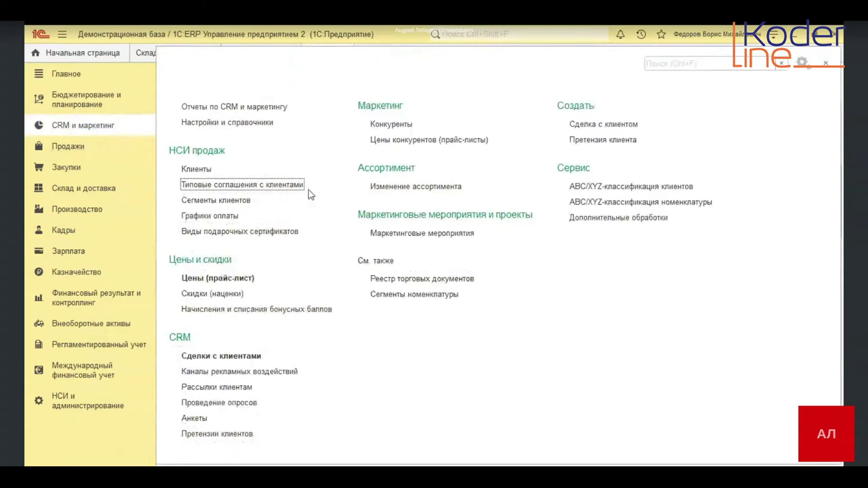
{"action": "left_click", "coordinate": [272, 189]}
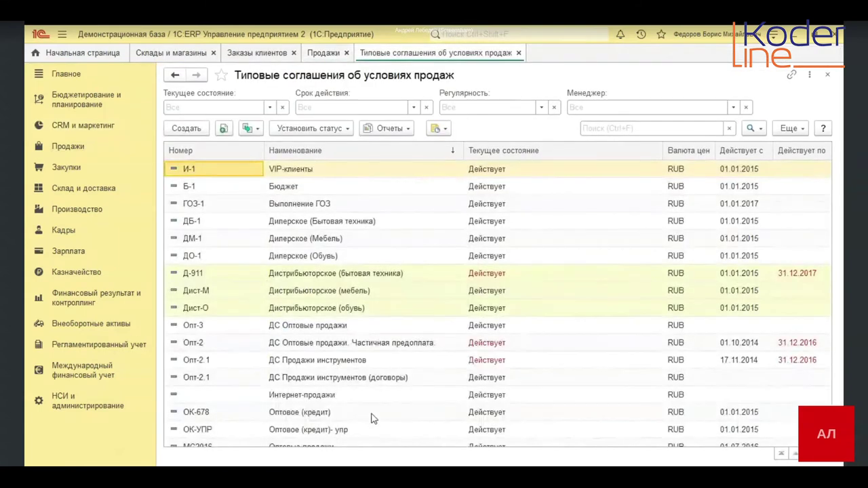
{"action": "left_click", "coordinate": [327, 395]}
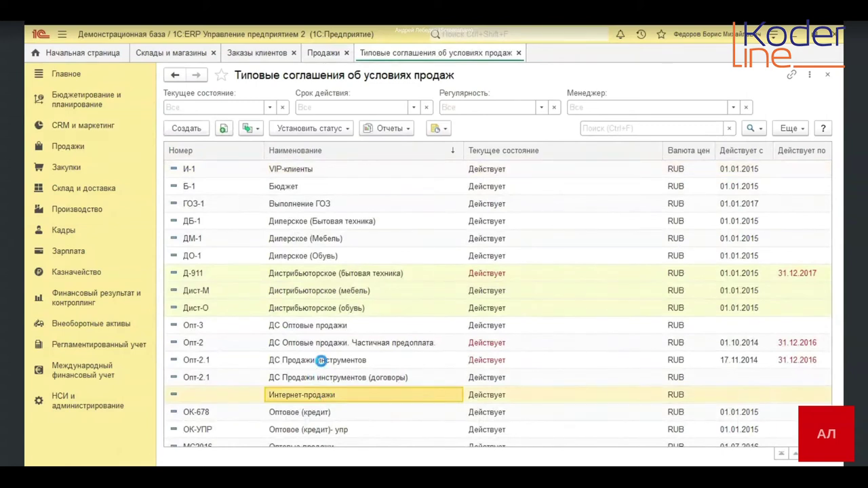
{"action": "key", "text": "Return"}
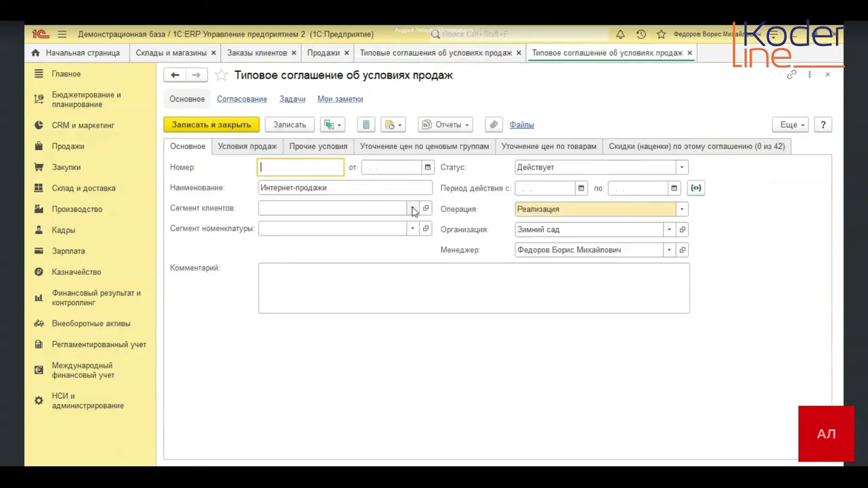
Examine the agreement's "Условия продаж" and "Прочие условия" settings, and save and close it
{"action": "left_click", "coordinate": [246, 146]}
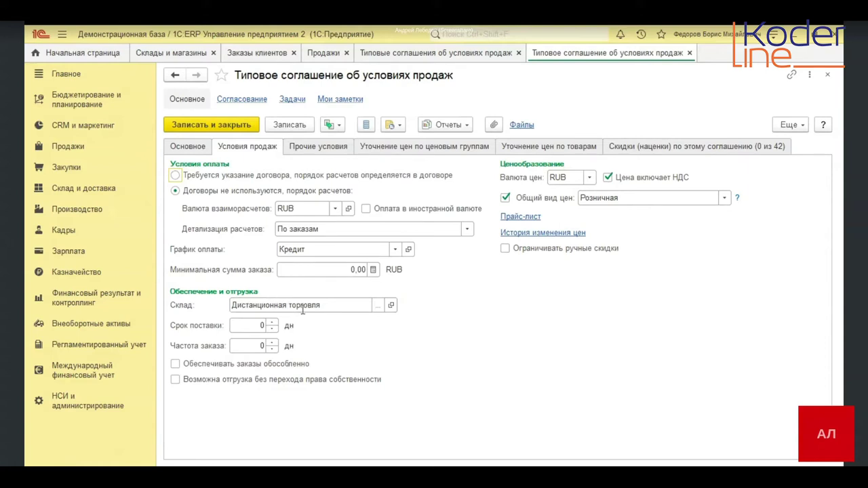
{"action": "left_click", "coordinate": [322, 150]}
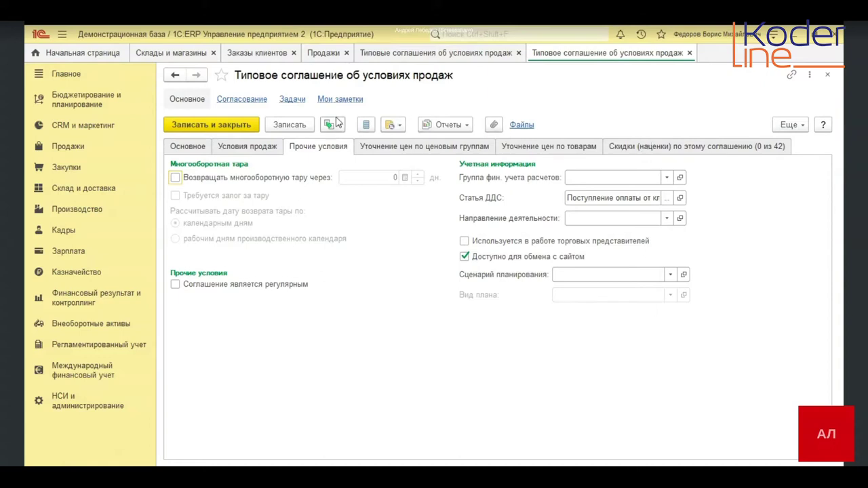
{"action": "left_click", "coordinate": [225, 125]}
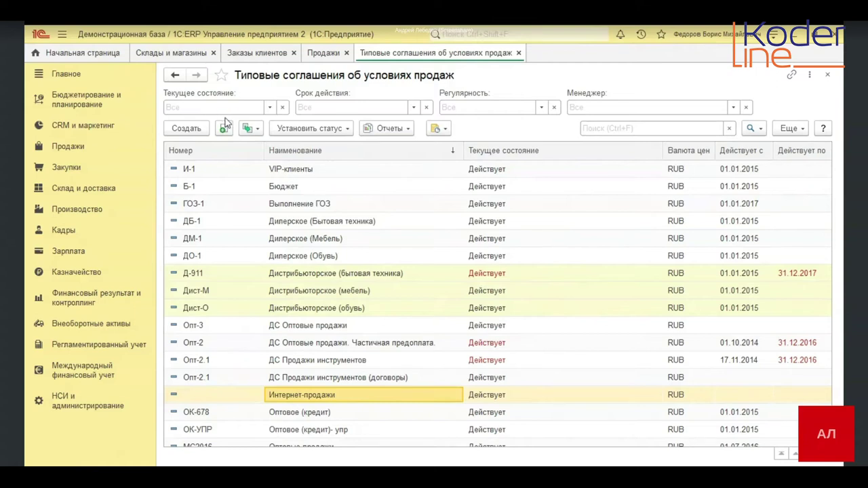
Create a new order in "Заказы клиентов" and set its client to "Розничный покупатель"
{"action": "left_click", "coordinate": [81, 154]}
{"action": "left_click", "coordinate": [215, 248]}
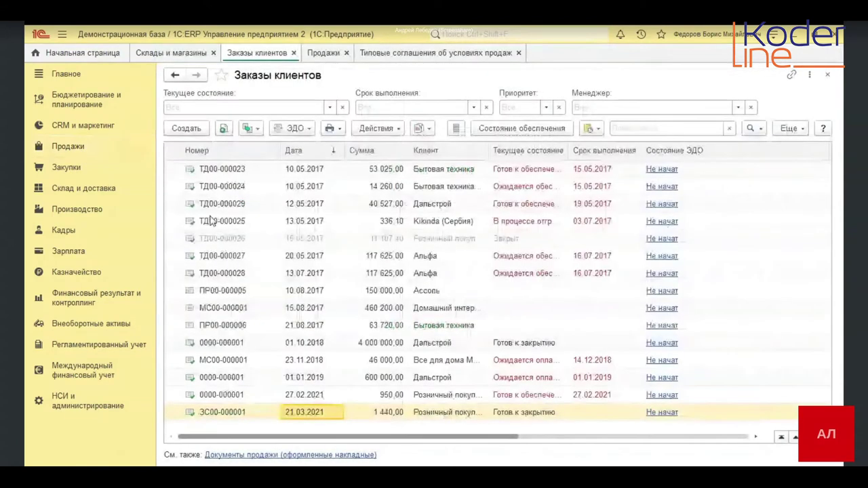
{"action": "left_click", "coordinate": [189, 129]}
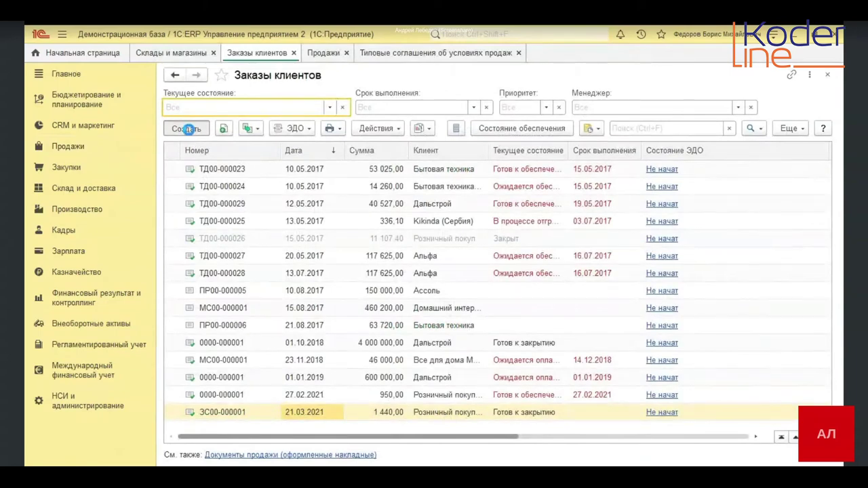
{"action": "left_click", "coordinate": [344, 210]}
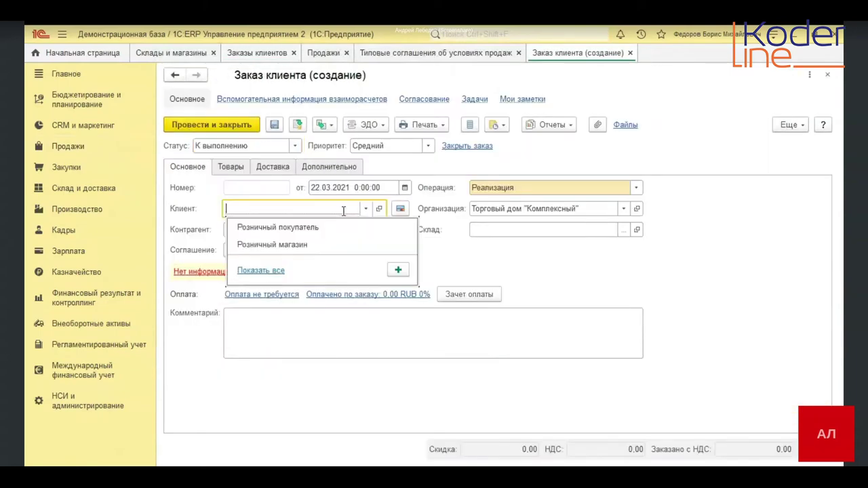
{"action": "left_click", "coordinate": [327, 211]}
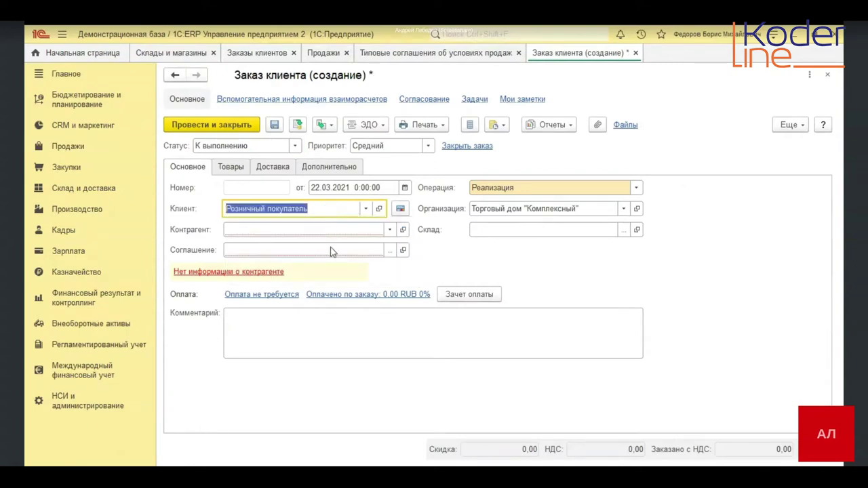
Select the private individual as the order's counterparty and set the agreement to "Интернет-продажи"
{"action": "left_click", "coordinate": [340, 227]}
{"action": "left_click", "coordinate": [333, 246]}
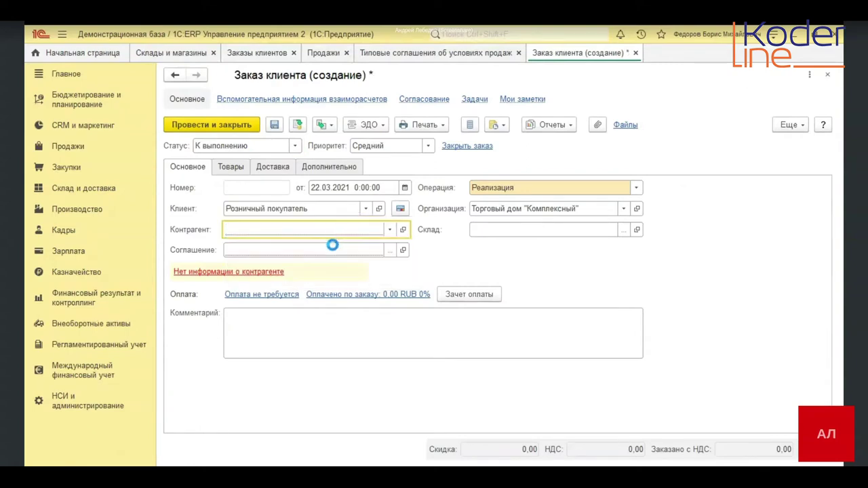
{"action": "left_click", "coordinate": [323, 249]}
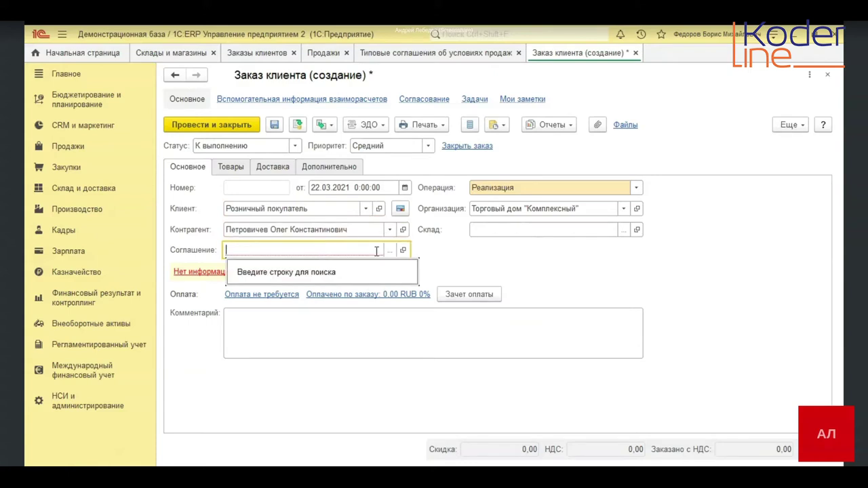
{"action": "left_click", "coordinate": [390, 251]}
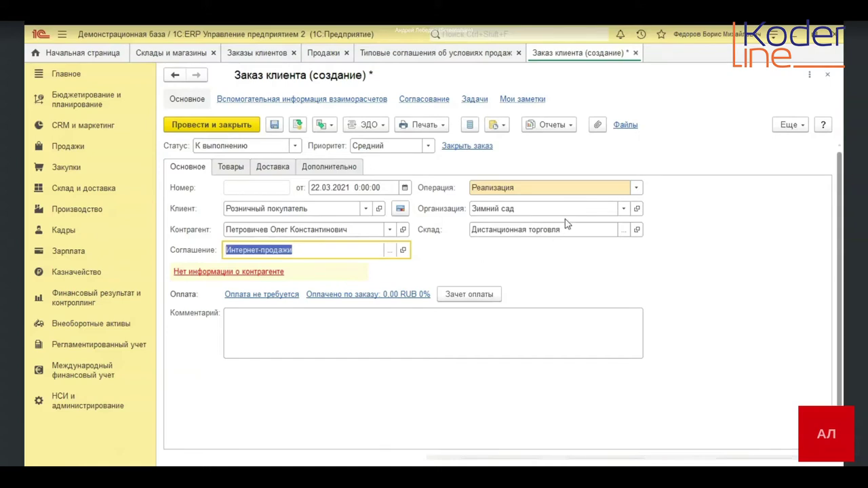
Add "Вентилятор настольный" to the order's goods with quantity 5 and check its price details
{"action": "left_click", "coordinate": [231, 167]}
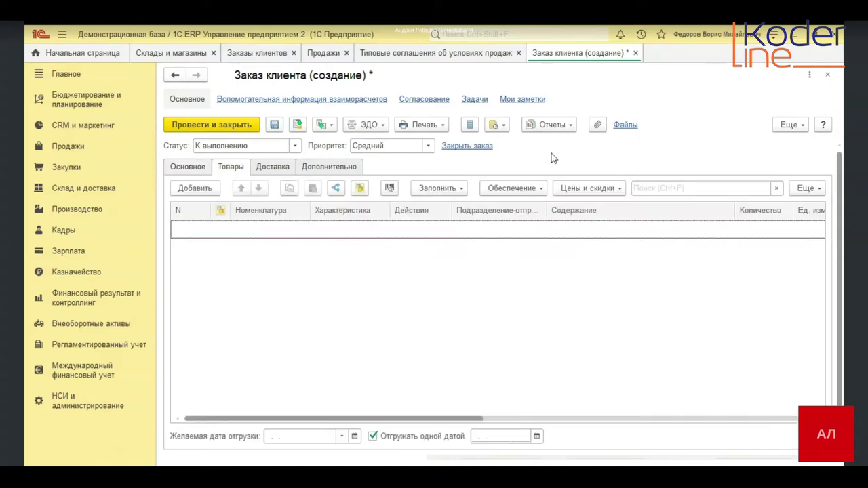
{"action": "left_click", "coordinate": [207, 189]}
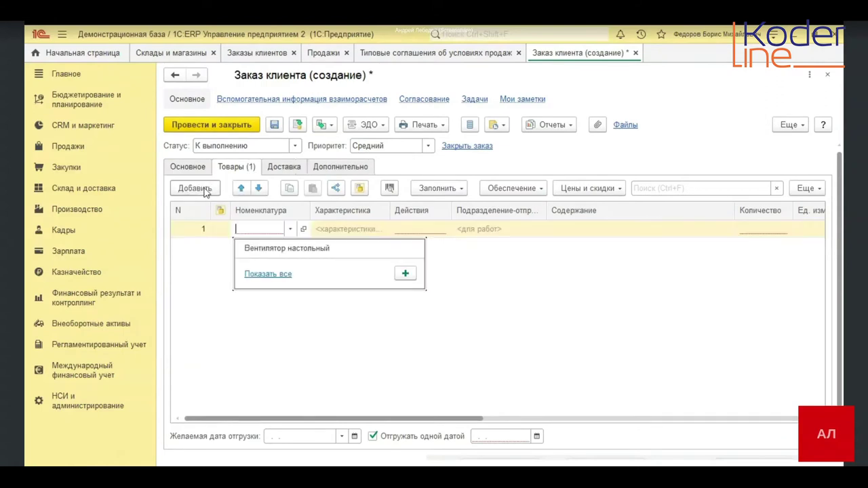
{"action": "left_click", "coordinate": [325, 250]}
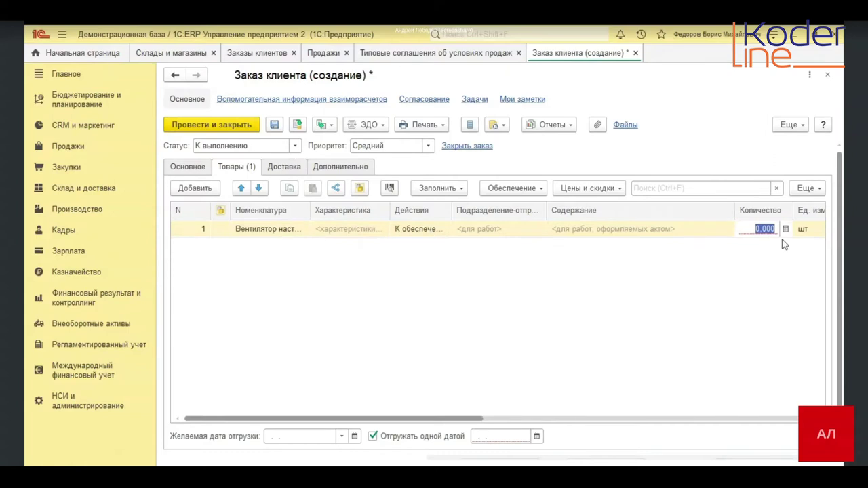
{"action": "type", "text": "5"}
{"action": "key", "text": "Tab"}
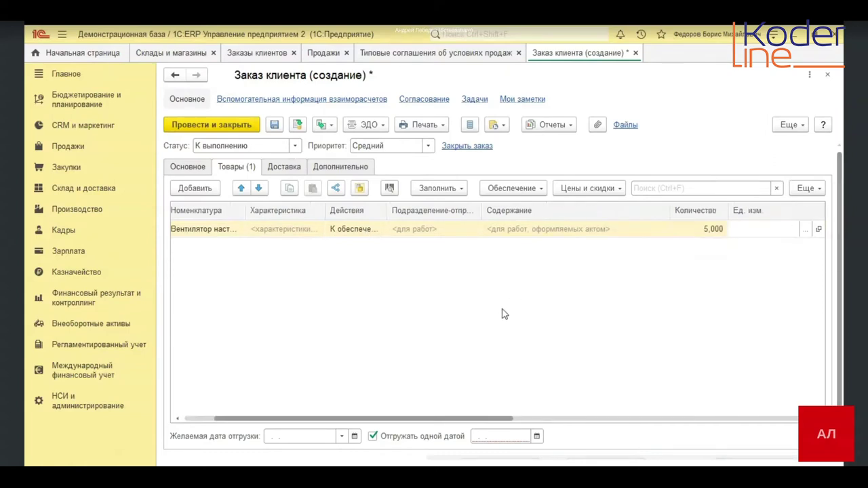
{"action": "left_click_drag", "start_coordinate": [459, 420], "coordinate": [613, 385]}
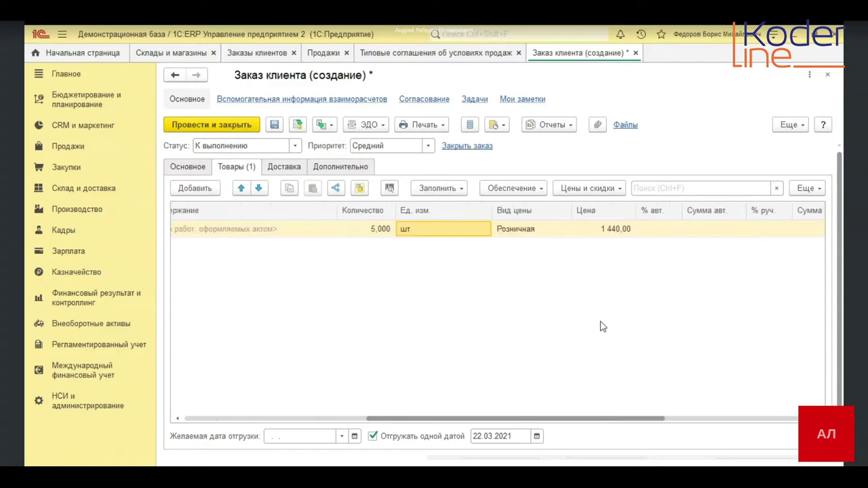
{"action": "left_click_drag", "start_coordinate": [575, 421], "coordinate": [349, 384]}
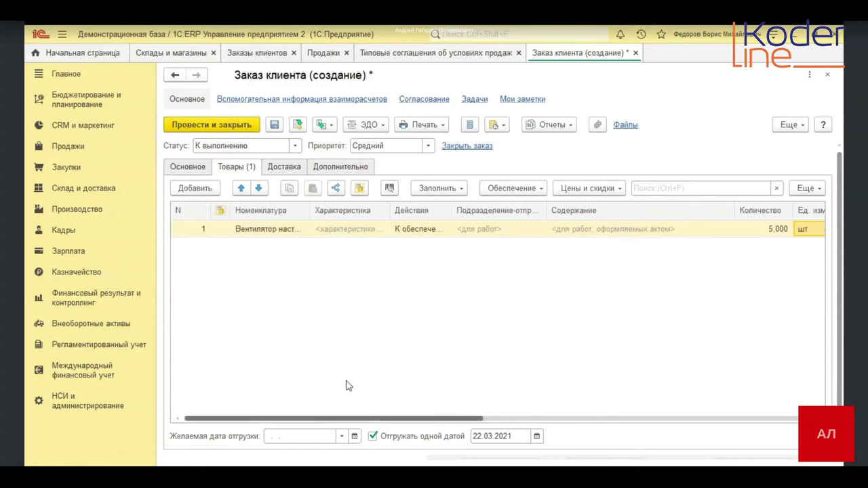
Fill in the supply option for the "Вентилятор настольный" row, and post and close the order
{"action": "left_click", "coordinate": [447, 231]}
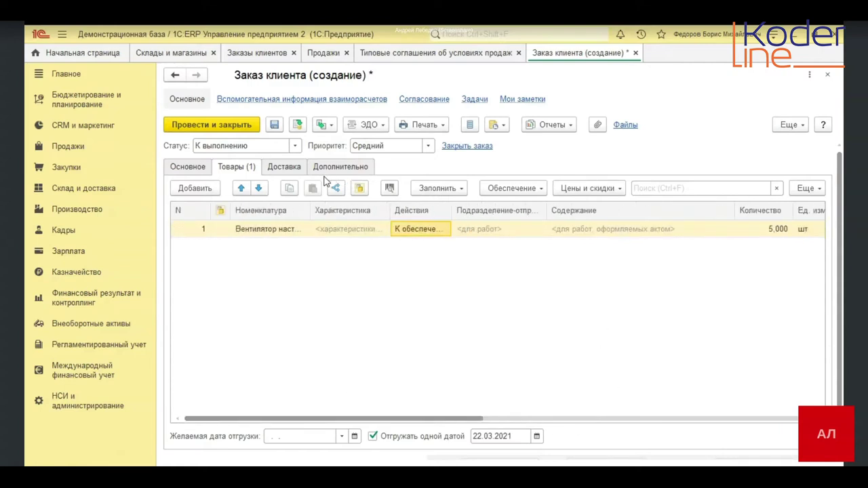
{"action": "left_click", "coordinate": [460, 192]}
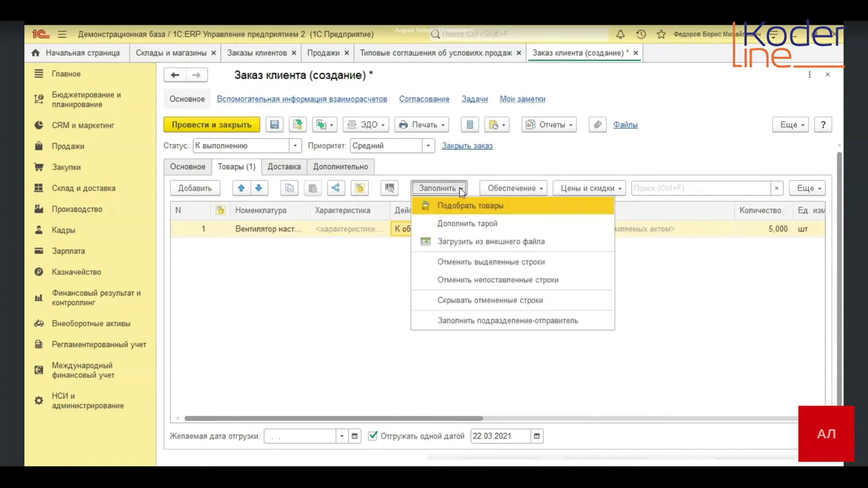
{"action": "left_click", "coordinate": [538, 195]}
{"action": "left_click", "coordinate": [533, 205]}
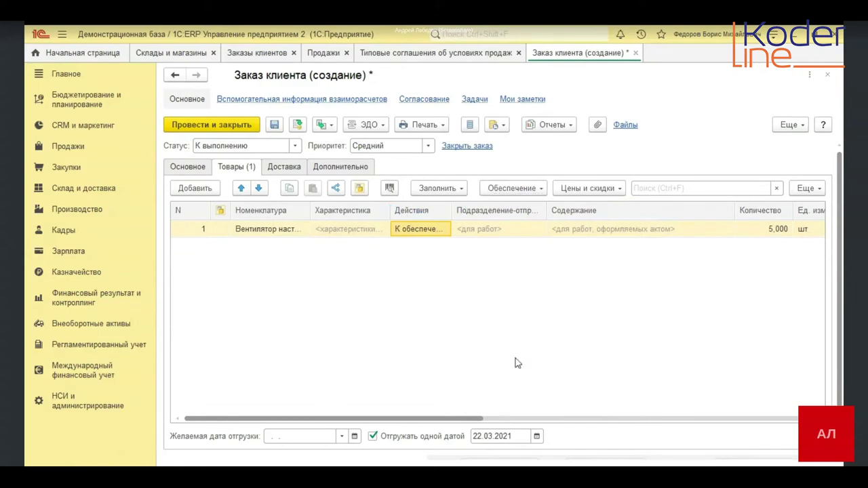
{"action": "left_click", "coordinate": [204, 124]}
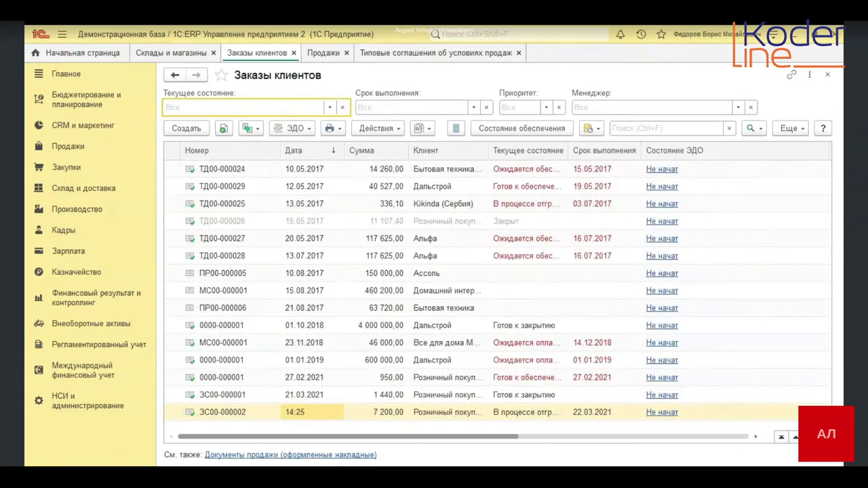
Copy the newly posted 7 200,00 order and choose a different private individual as the counterparty
{"action": "right_click", "coordinate": [302, 415]}
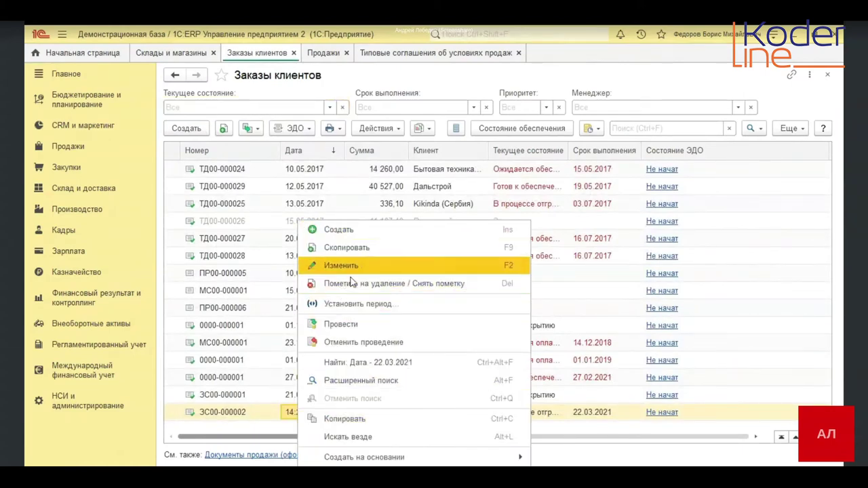
{"action": "left_click", "coordinate": [364, 248]}
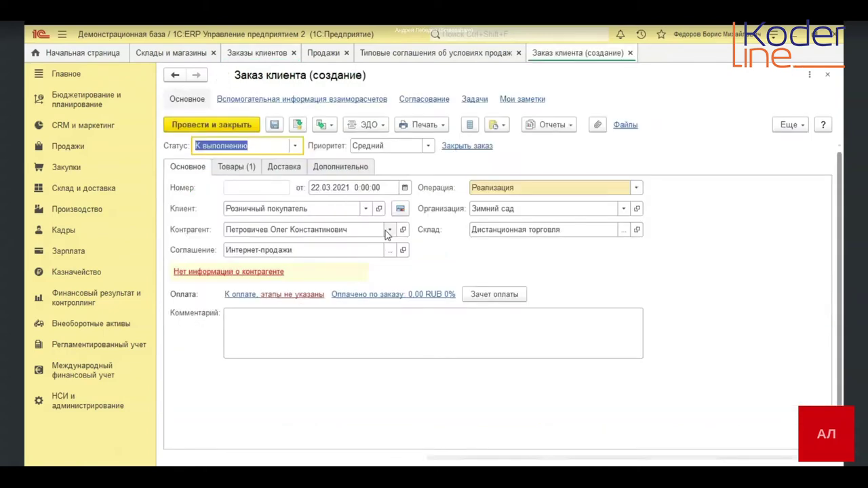
{"action": "left_click", "coordinate": [389, 230]}
{"action": "left_click", "coordinate": [272, 272]}
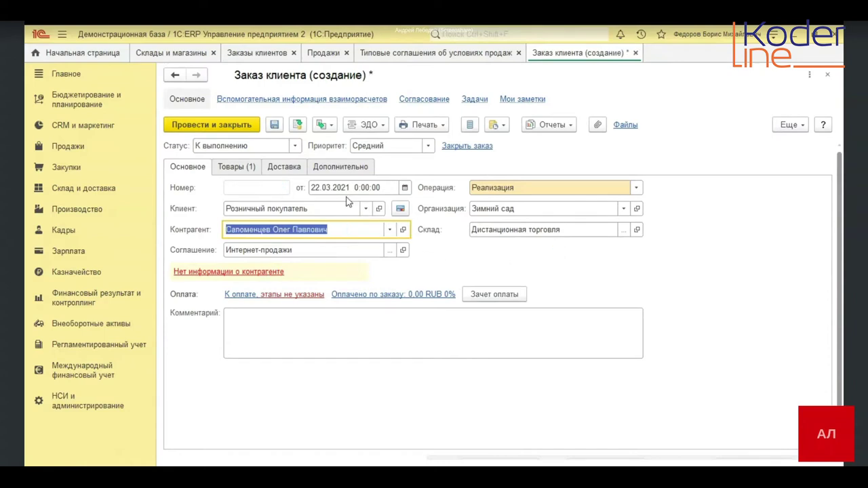
Set the "Вентилятор настольный" quantity to 7 in the copied order's goods
{"action": "left_click", "coordinate": [244, 169]}
{"action": "left_click", "coordinate": [764, 228]}
{"action": "type", "text": "7"}
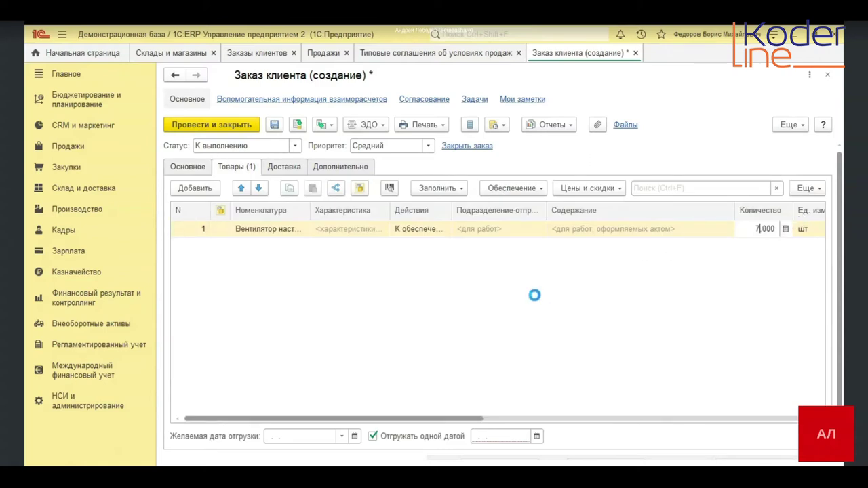
Fill in the supply option for the copied order's goods row, and post and close the order
{"action": "left_click", "coordinate": [437, 230]}
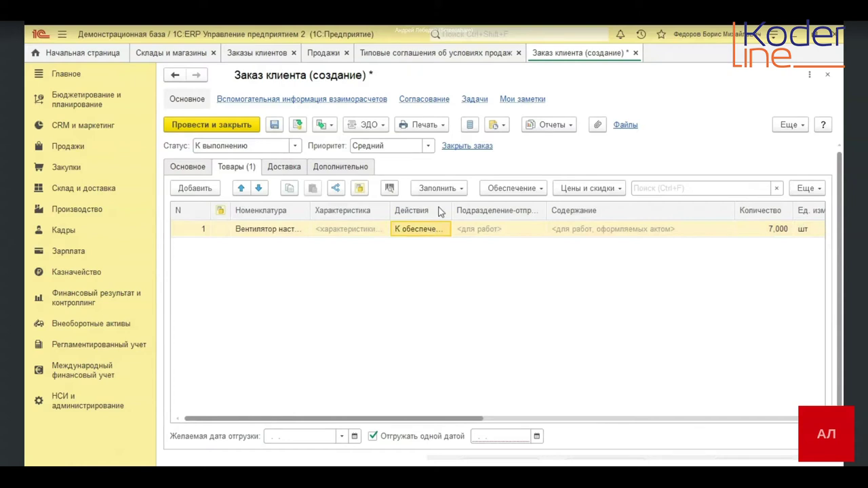
{"action": "left_click", "coordinate": [536, 190]}
{"action": "left_click", "coordinate": [245, 126]}
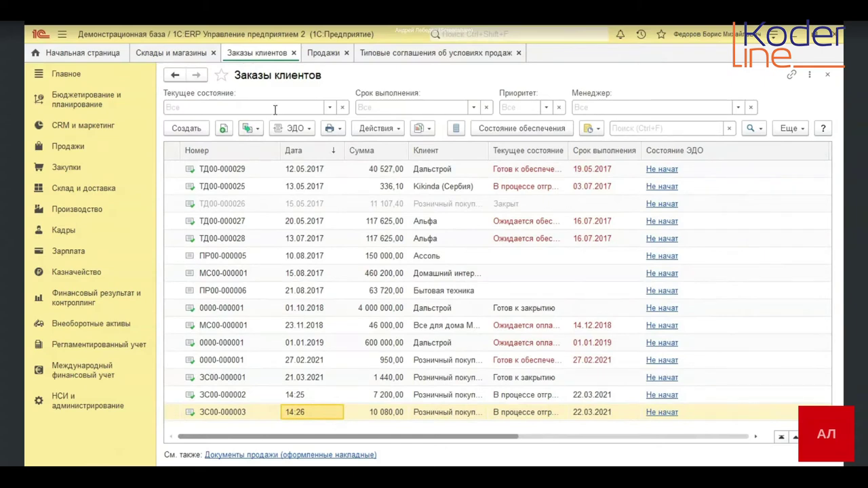
Open "Диспетчирование сборка и доставка" from "Склад и доставка", examine the orders' pickers and couriers, and close it
{"action": "left_click", "coordinate": [57, 190]}
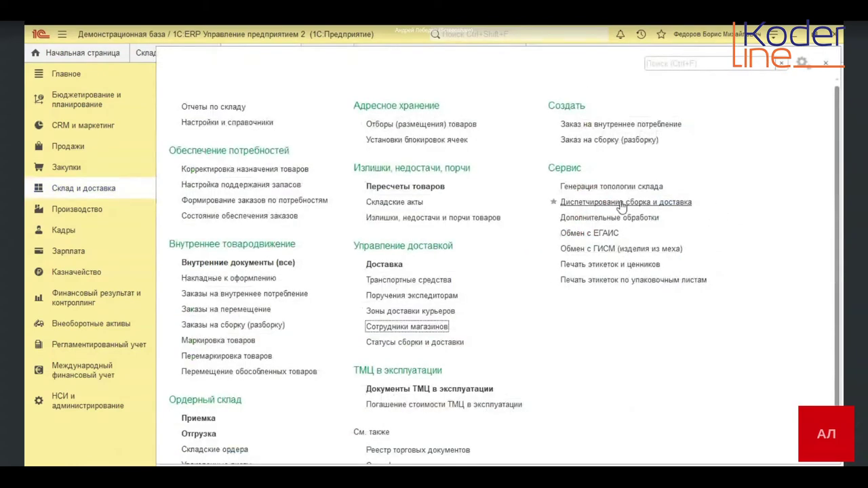
{"action": "left_click", "coordinate": [673, 202]}
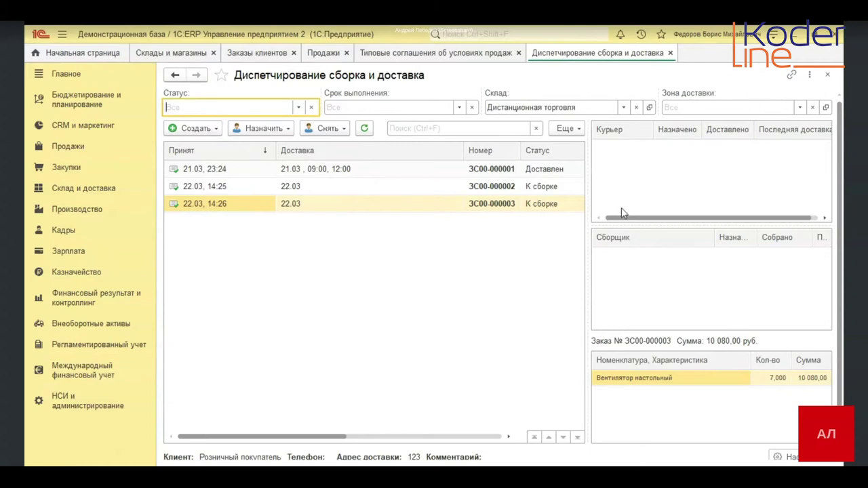
{"action": "left_click_drag", "start_coordinate": [292, 436], "coordinate": [446, 436]}
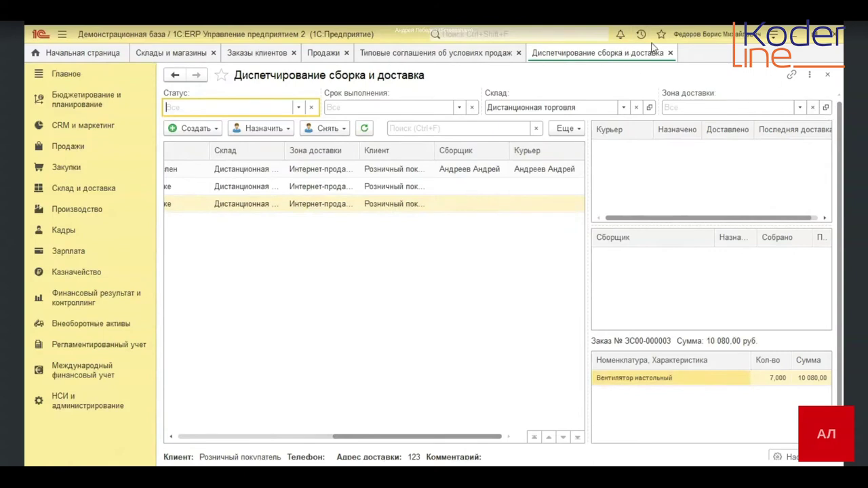
{"action": "left_click", "coordinate": [670, 53]}
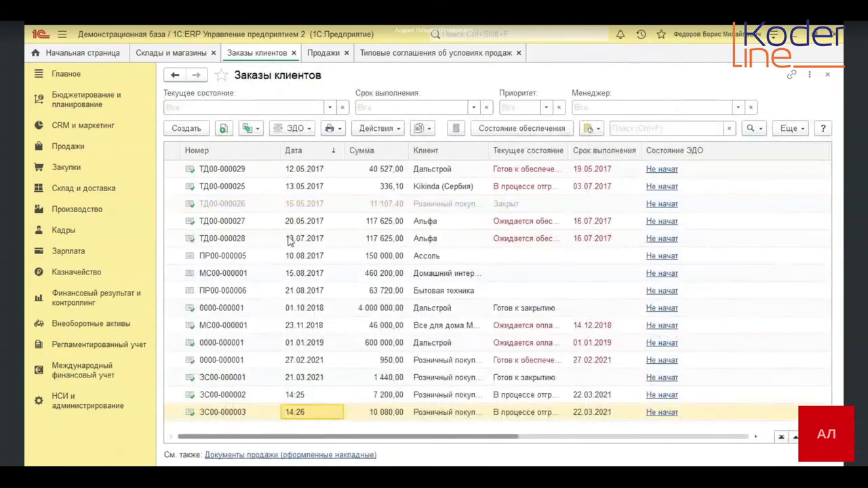
Open the 14:25 retail order for 7 200,00 and set its delivery method to "Наш курьер до клиента"
{"action": "double_click", "coordinate": [306, 394]}
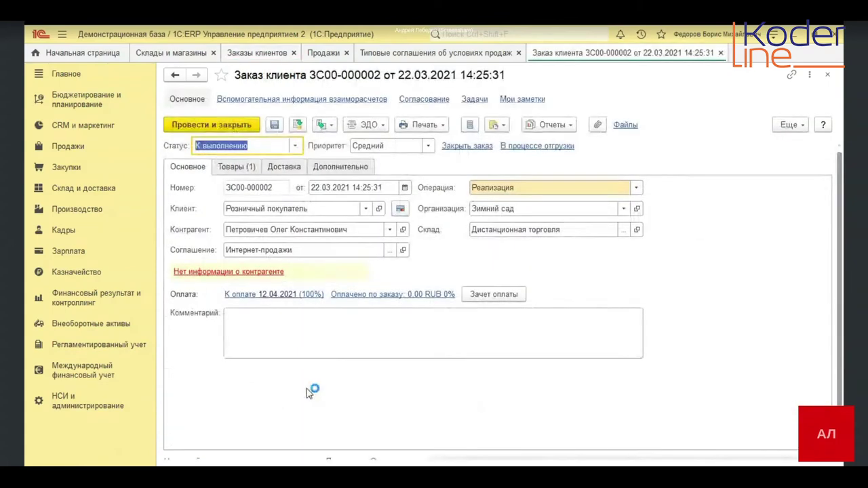
{"action": "left_click", "coordinate": [285, 168]}
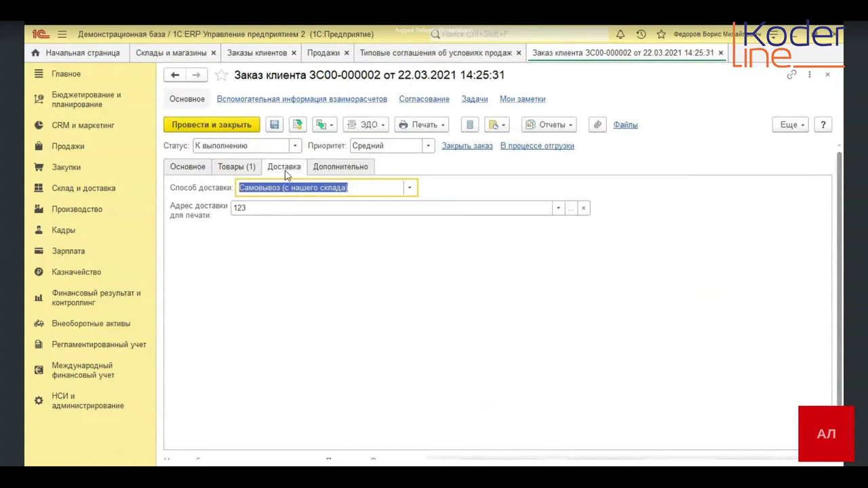
{"action": "left_click", "coordinate": [411, 190]}
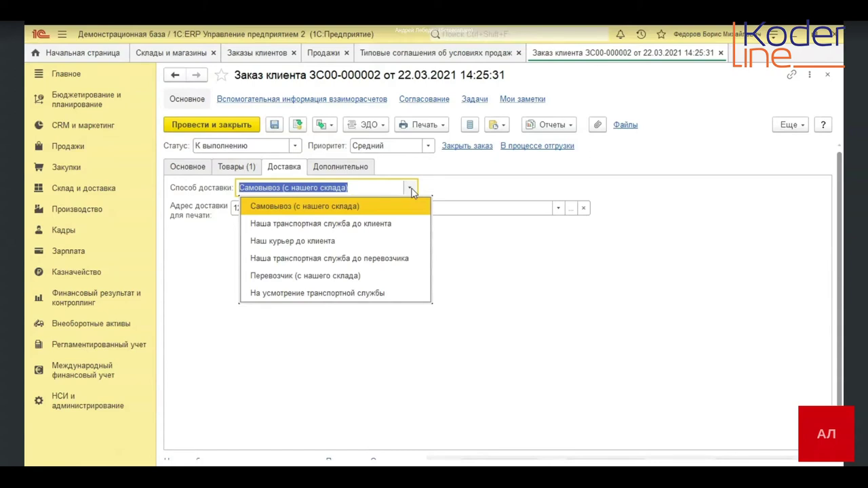
{"action": "left_click", "coordinate": [346, 243]}
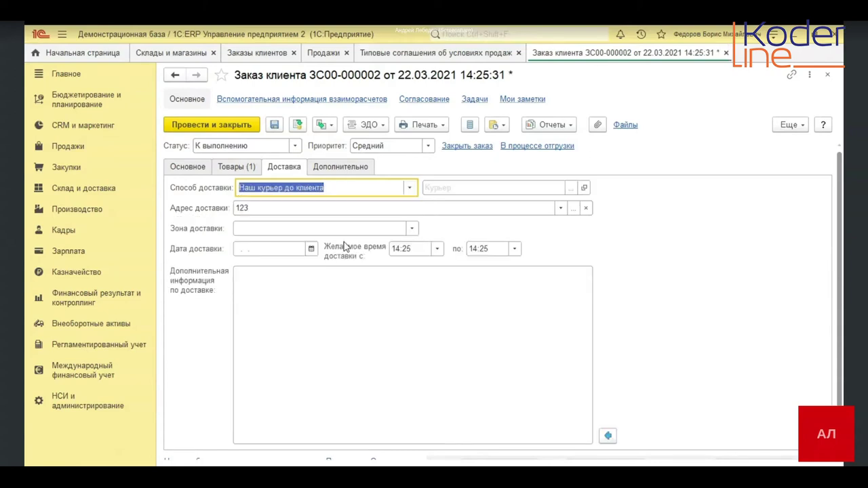
Replace the order's delivery address with the customer's street address
{"action": "left_click", "coordinate": [278, 206]}
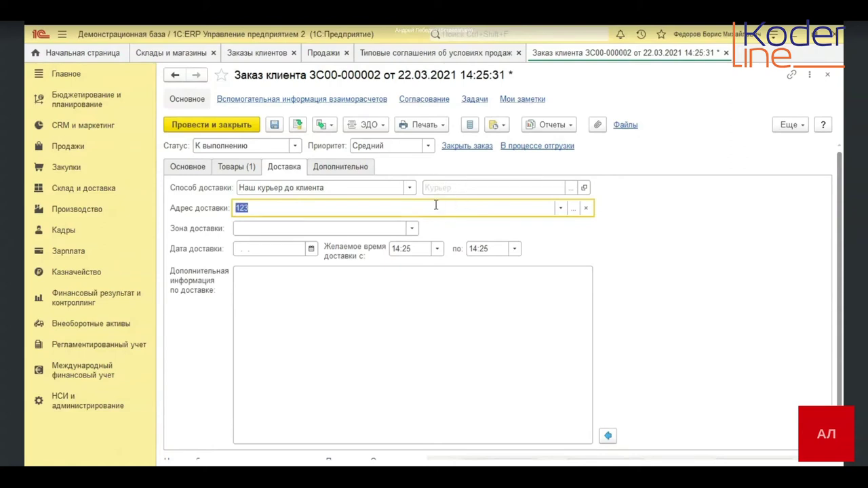
{"action": "type", "text": "у"}
{"action": "type", "text": "л Яблочная 10"}
Set the delivery date to 22.03.2021 and the desired delivery time from 17:00 to 18:00
{"action": "left_click", "coordinate": [311, 248]}
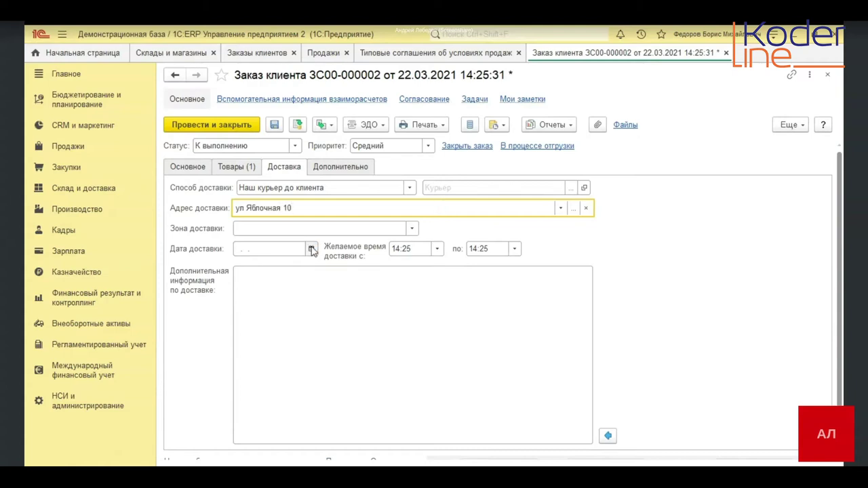
{"action": "left_click", "coordinate": [321, 373]}
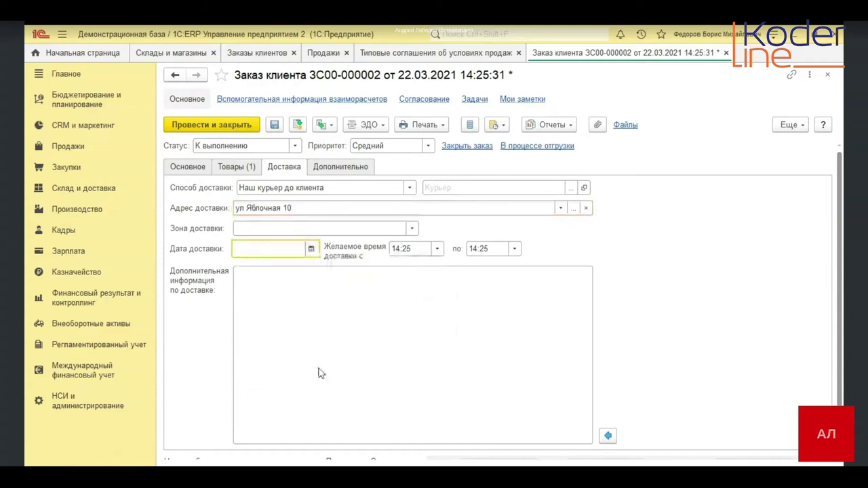
{"action": "left_click", "coordinate": [437, 248]}
{"action": "scroll", "coordinate": [434, 216], "scroll_direction": "down", "scroll_amount": 4}
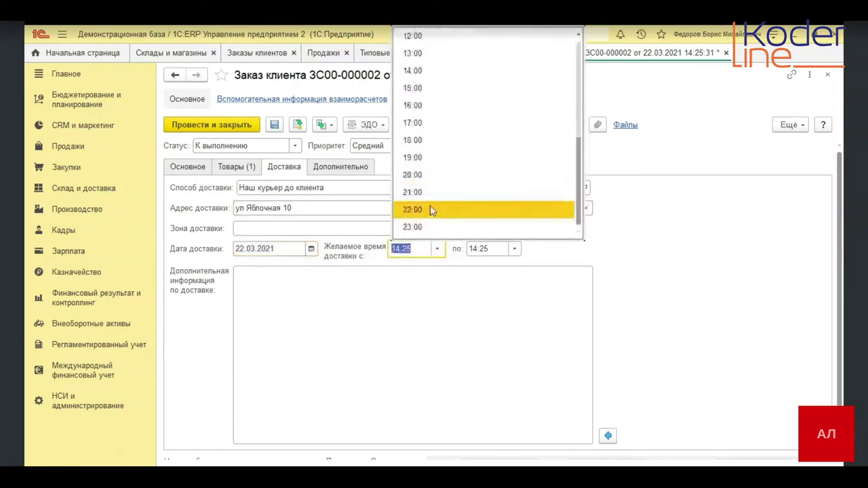
{"action": "left_click", "coordinate": [413, 123]}
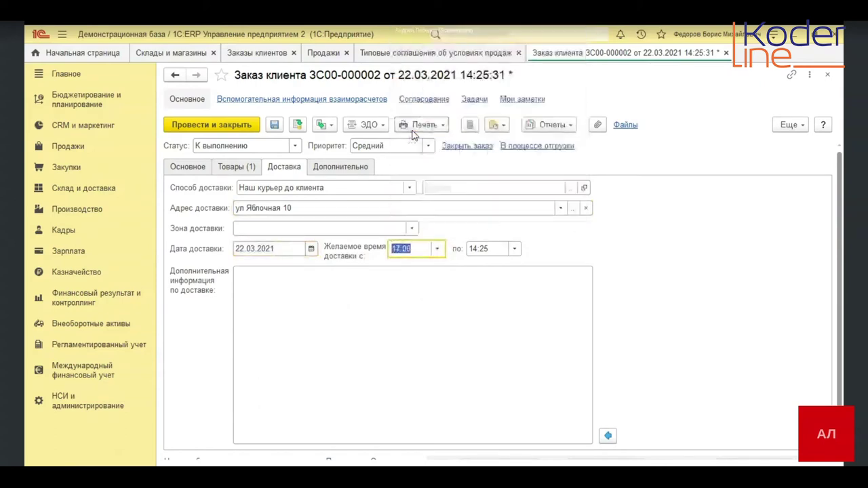
{"action": "left_click", "coordinate": [514, 250]}
{"action": "scroll", "coordinate": [505, 173], "scroll_direction": "down", "scroll_amount": 3}
{"action": "left_click", "coordinate": [502, 140]}
{"action": "left_click", "coordinate": [472, 317]}
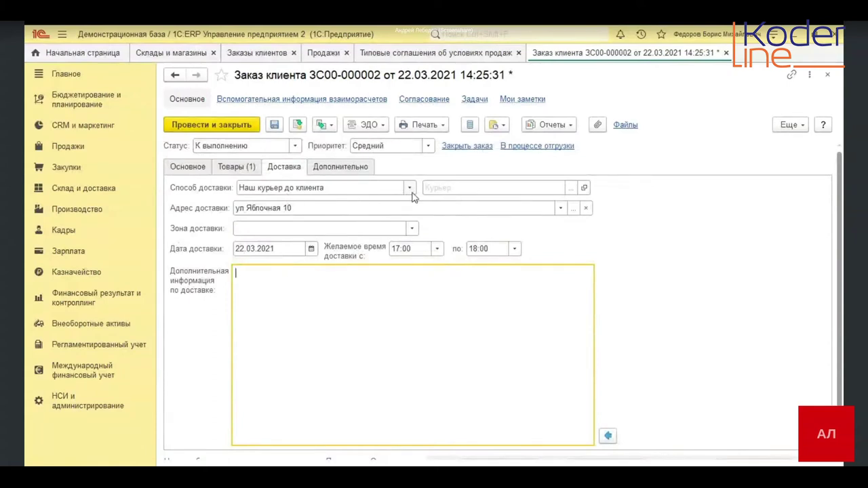
Examine the order's additional details and the employees available for "Сборщик", leaving the field empty
{"action": "left_click", "coordinate": [307, 165]}
{"action": "left_click", "coordinate": [242, 228]}
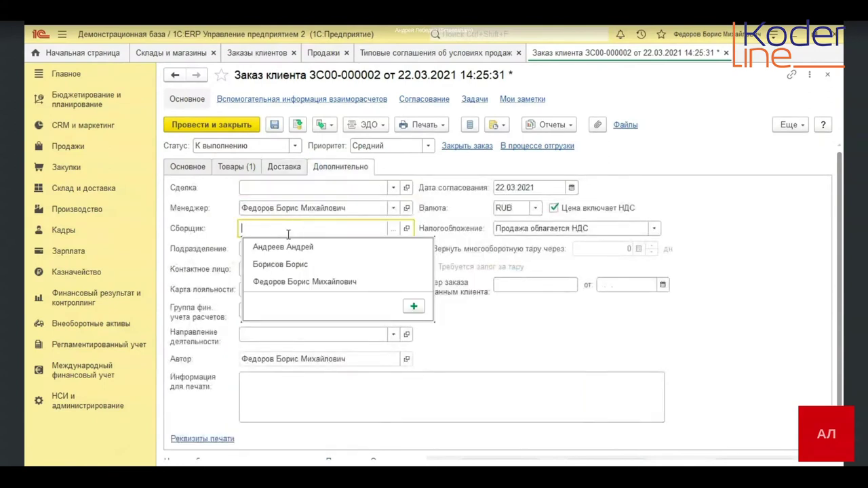
{"action": "left_click", "coordinate": [697, 230]}
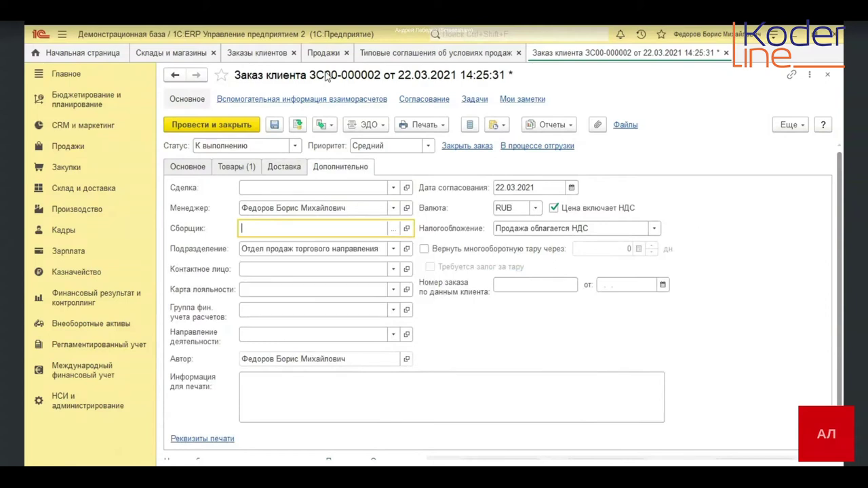
Post and close the 14:25 retail order
{"action": "left_click", "coordinate": [213, 127]}
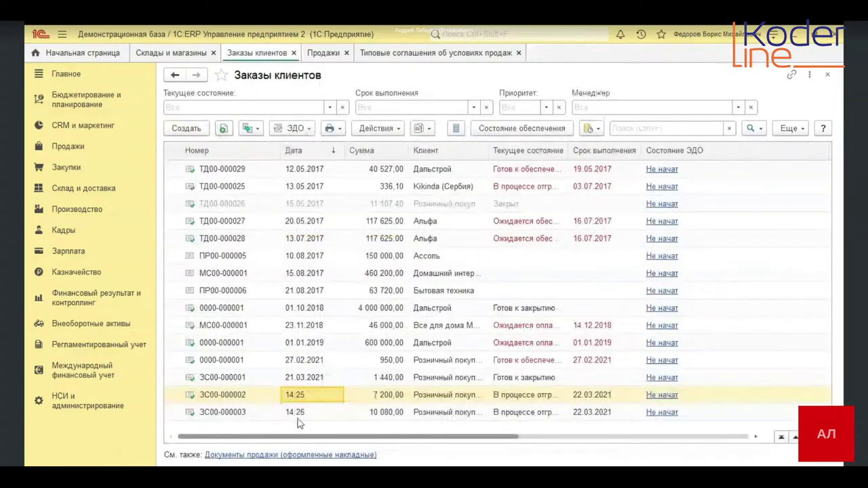
{"action": "left_click", "coordinate": [297, 418]}
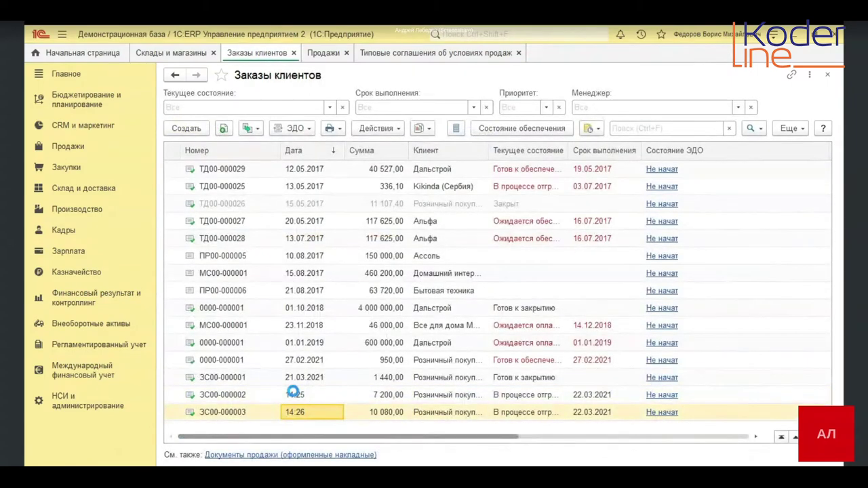
{"action": "left_click", "coordinate": [285, 168]}
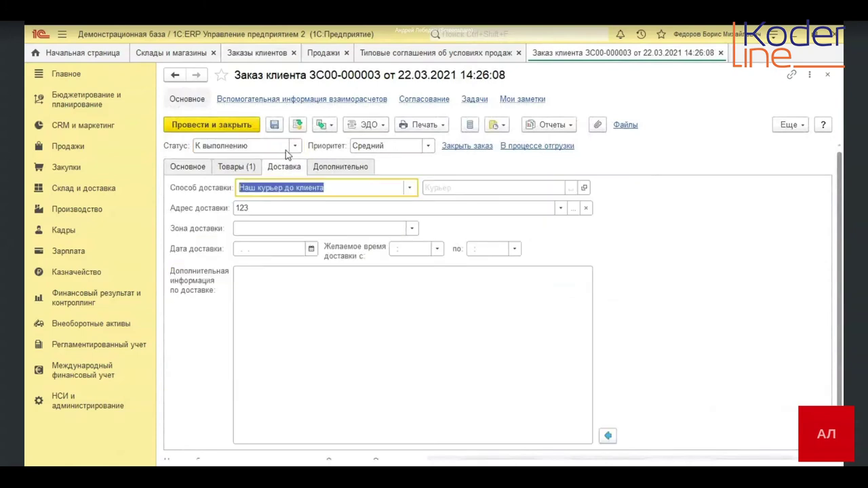
{"action": "left_click", "coordinate": [294, 210]}
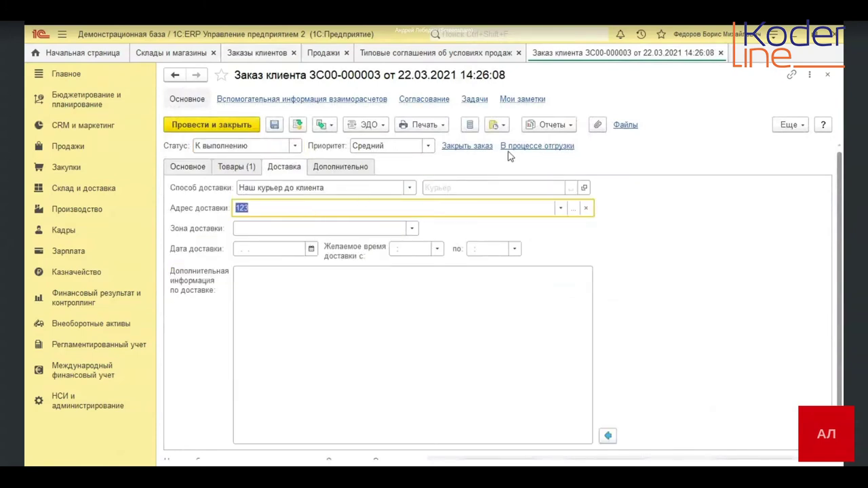
{"action": "left_click", "coordinate": [721, 54]}
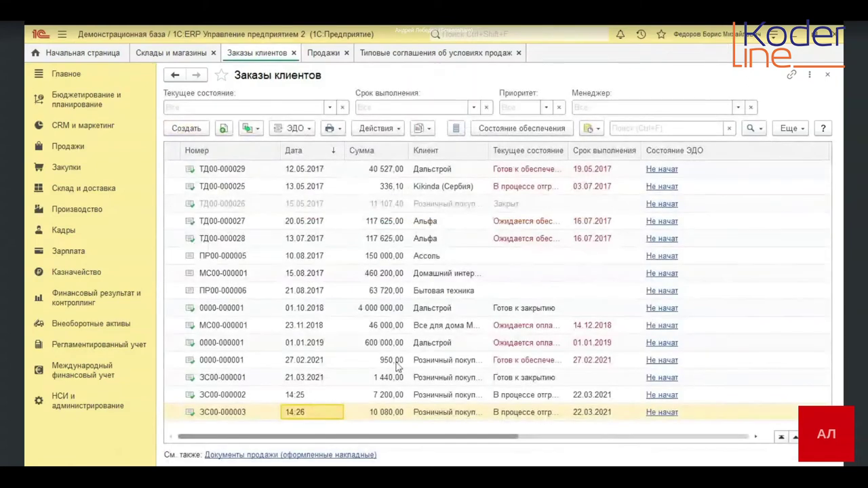
Open the 14:26 retail order for 10 080,00 and replace its delivery address with the customer's street address
{"action": "double_click", "coordinate": [337, 418]}
{"action": "left_click", "coordinate": [272, 167]}
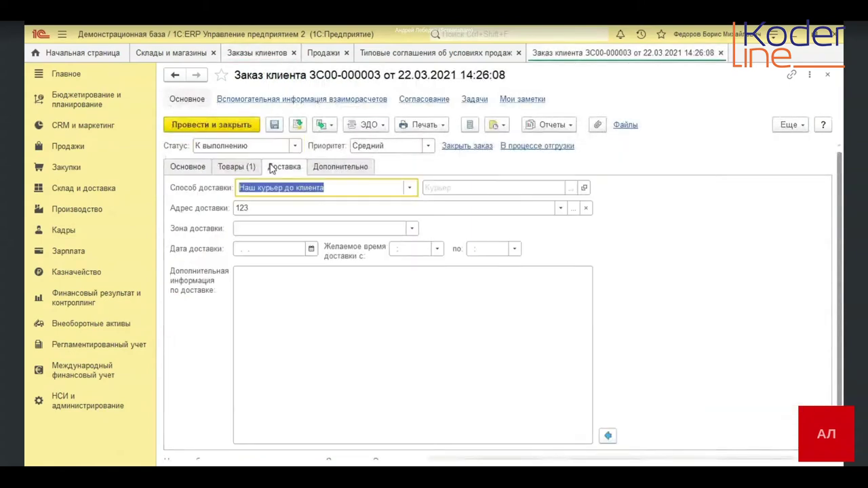
{"action": "left_click", "coordinate": [291, 207]}
{"action": "type", "text": "у"}
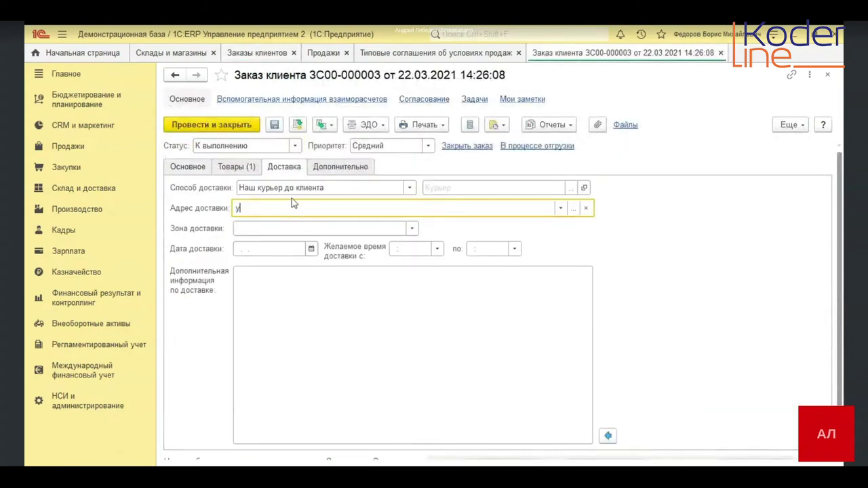
{"action": "type", "text": "л. Грушевая 15"}
Set the 14:26 order's delivery date to 22.03.2021 and its desired delivery time from 20:00 to 21:00
{"action": "left_click", "coordinate": [308, 249]}
{"action": "left_click", "coordinate": [319, 364]}
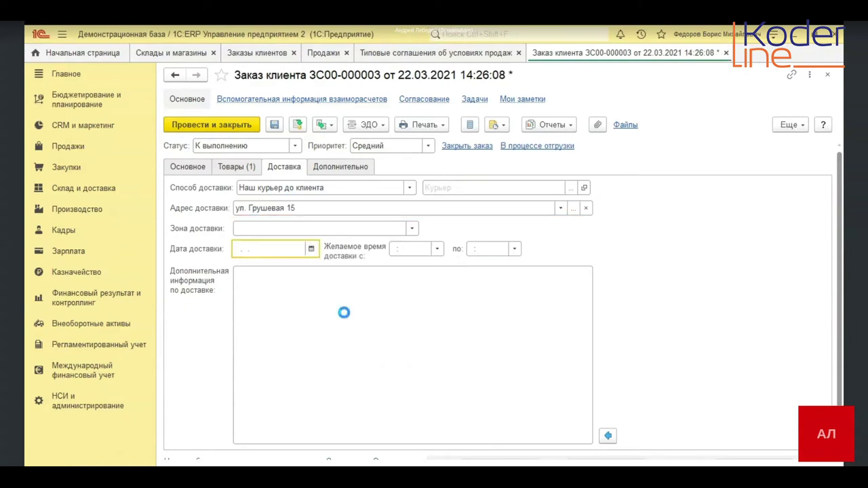
{"action": "left_click", "coordinate": [436, 249]}
{"action": "scroll", "coordinate": [440, 174], "scroll_direction": "down", "scroll_amount": 4}
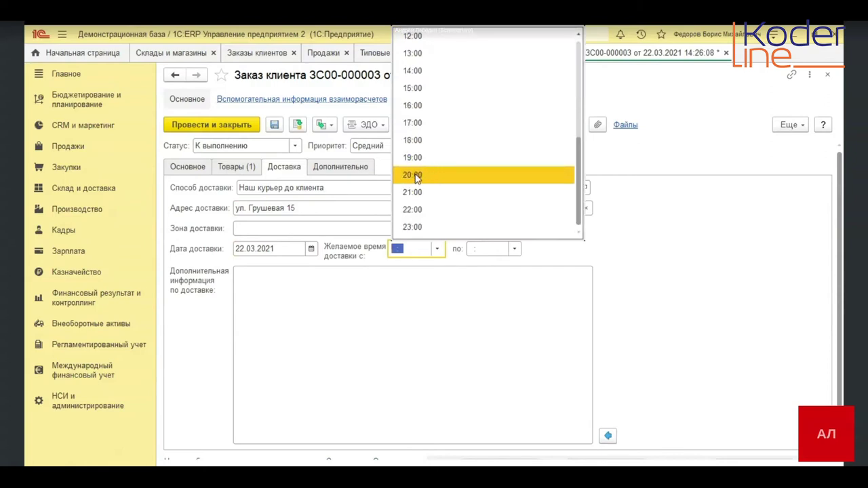
{"action": "left_click", "coordinate": [415, 175]}
{"action": "left_click", "coordinate": [514, 249]}
{"action": "scroll", "coordinate": [500, 216], "scroll_direction": "down", "scroll_amount": 4}
{"action": "left_click", "coordinate": [479, 200]}
{"action": "left_click", "coordinate": [426, 295]}
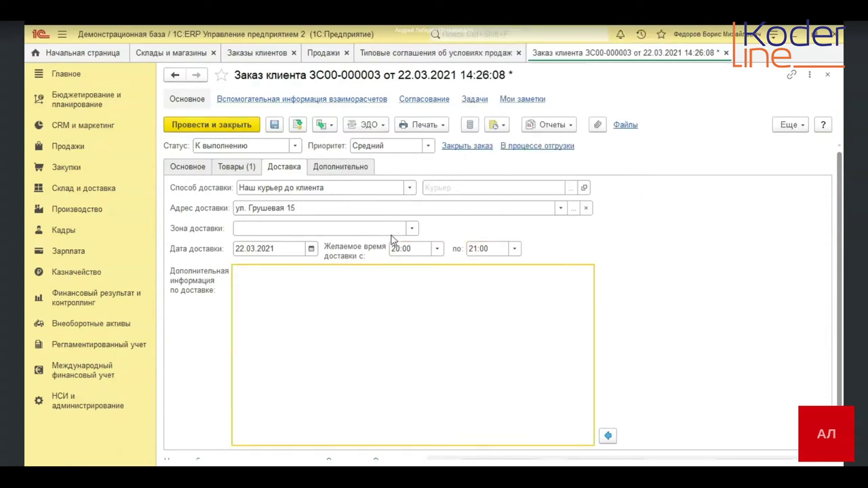
Choose a delivery zone for the 14:26 order, and post and close it
{"action": "left_click", "coordinate": [411, 228]}
{"action": "left_click", "coordinate": [330, 247]}
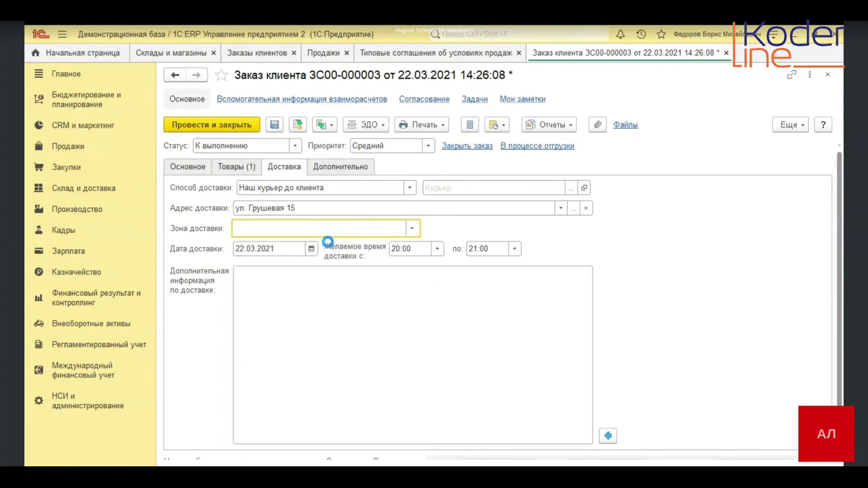
{"action": "left_click", "coordinate": [210, 125]}
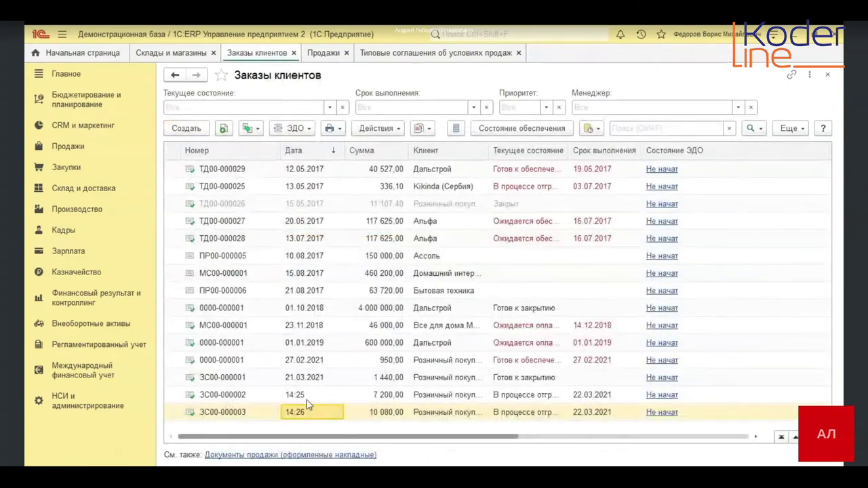
Set the delivery zone of the 14:25 retail order to "Москва (Центр)", and post and close the order
{"action": "left_click", "coordinate": [306, 399]}
{"action": "double_click", "coordinate": [307, 398]}
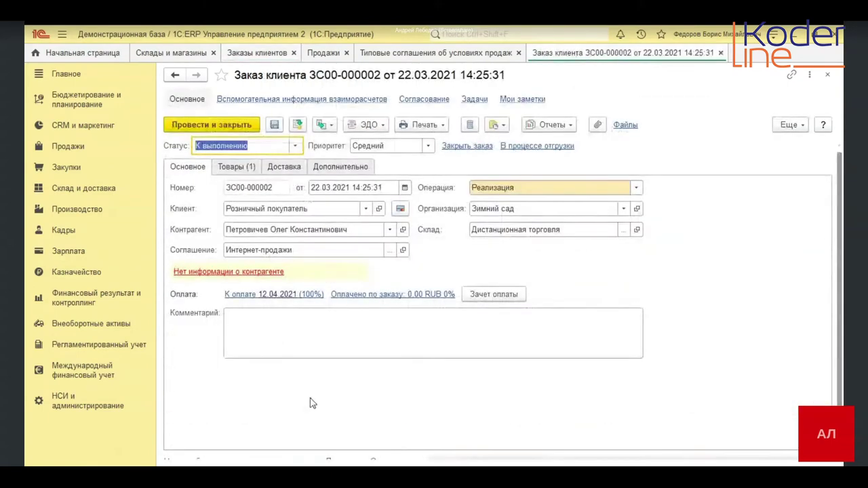
{"action": "left_click", "coordinate": [290, 170]}
{"action": "left_click", "coordinate": [311, 231]}
{"action": "left_click", "coordinate": [305, 248]}
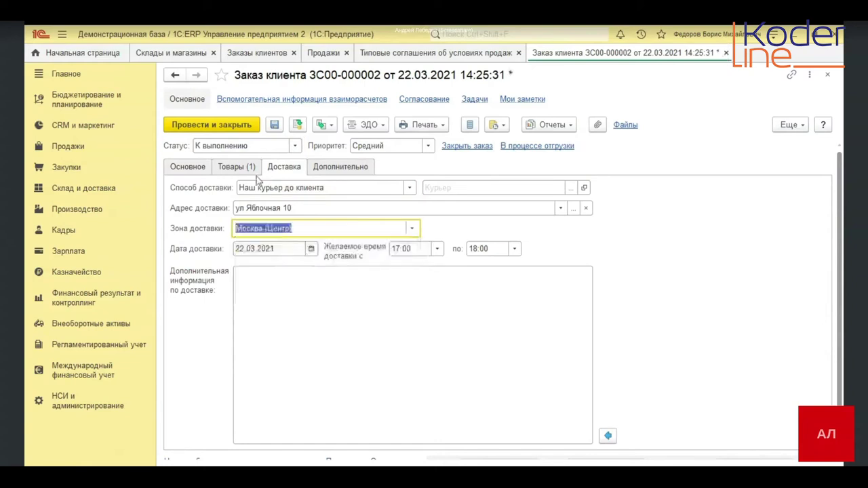
{"action": "left_click", "coordinate": [236, 119]}
{"action": "left_click", "coordinate": [236, 120]}
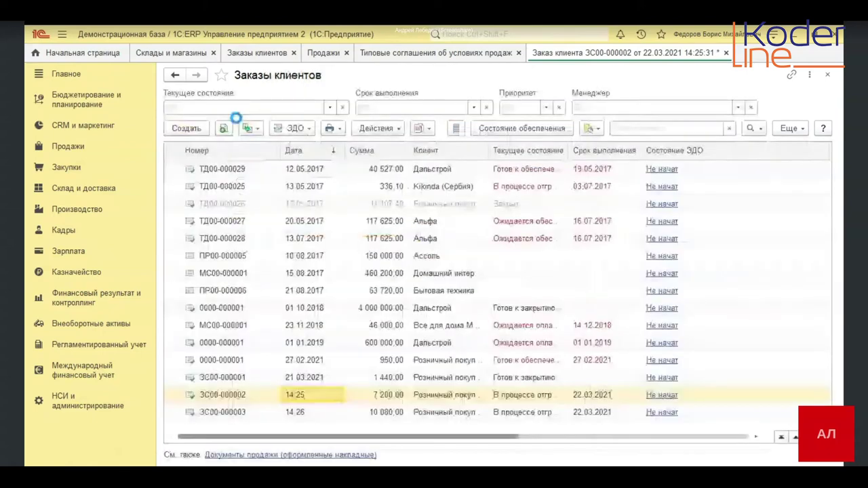
Open the "Диспетчирование сборка и доставка" workplace and examine the 14:25 and 14:26 orders in its list
{"action": "left_click", "coordinate": [639, 202]}
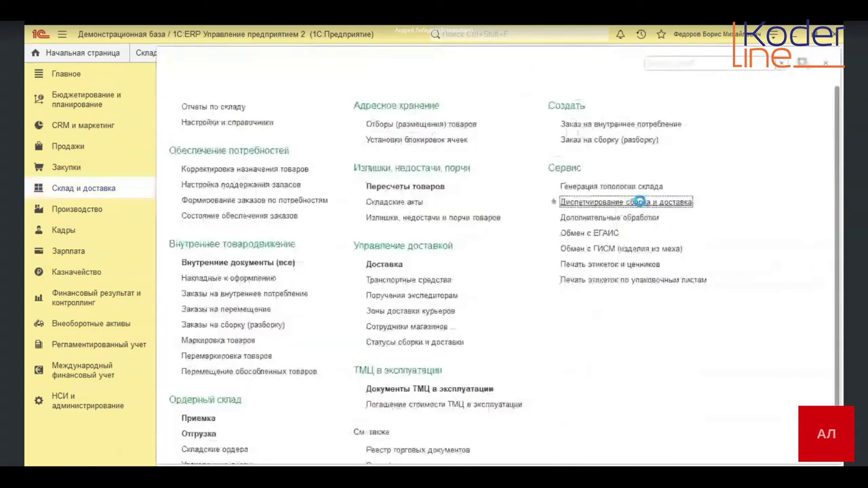
{"action": "left_click_drag", "start_coordinate": [278, 437], "coordinate": [468, 433]}
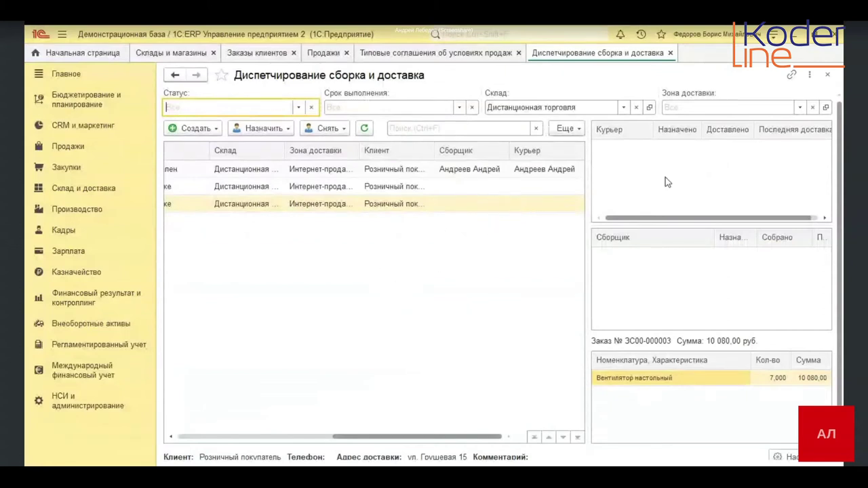
{"action": "left_click", "coordinate": [301, 188]}
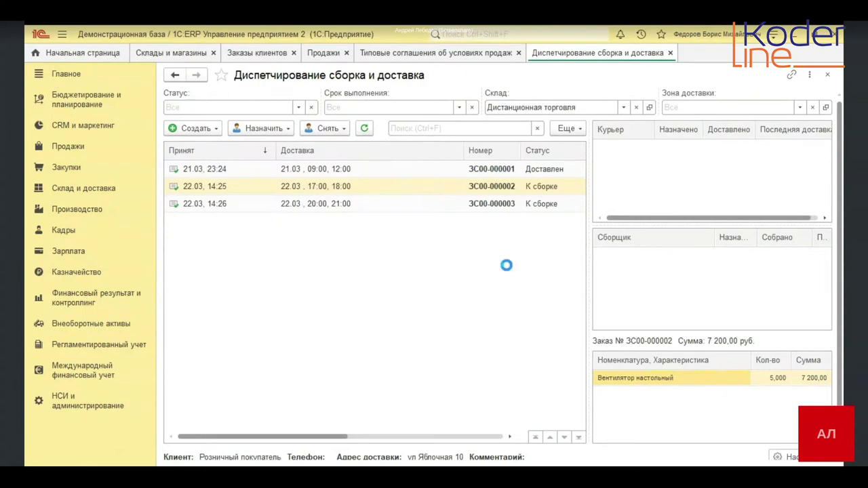
{"action": "left_click", "coordinate": [300, 205]}
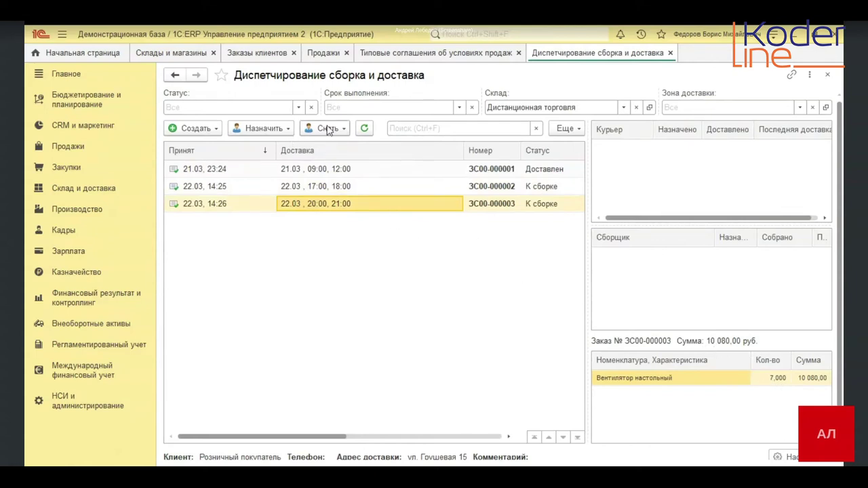
Filter the dispatching workplace by the delivery zone "Москва (Центр)"
{"action": "left_click", "coordinate": [800, 107]}
{"action": "left_click", "coordinate": [703, 134]}
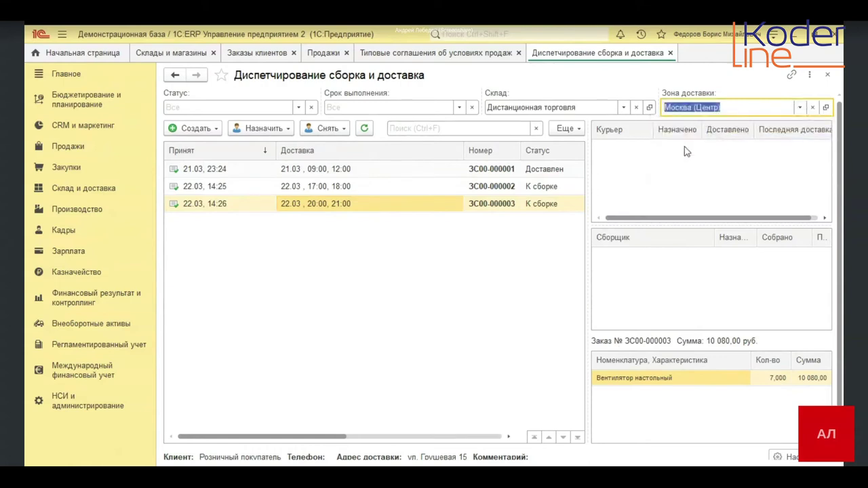
{"action": "left_click", "coordinate": [510, 313]}
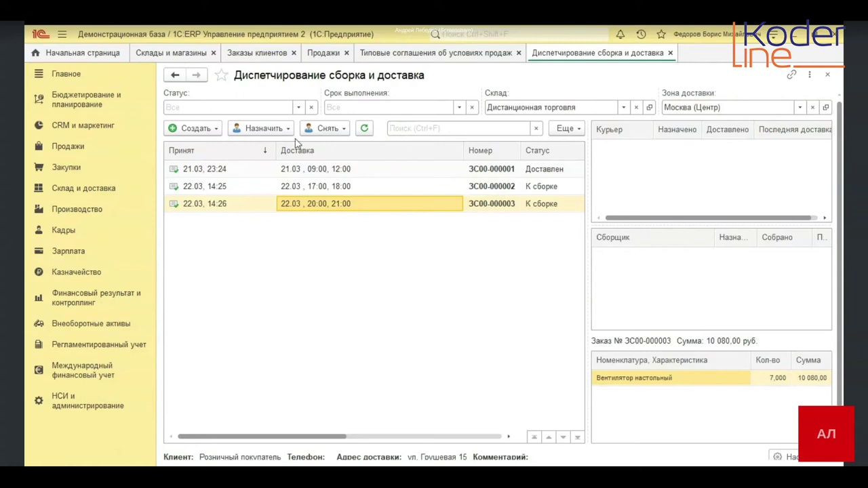
Try the due-period filter "Завтра" on the dispatching list, check the 14:25 order, and close the workplace
{"action": "left_click", "coordinate": [460, 107]}
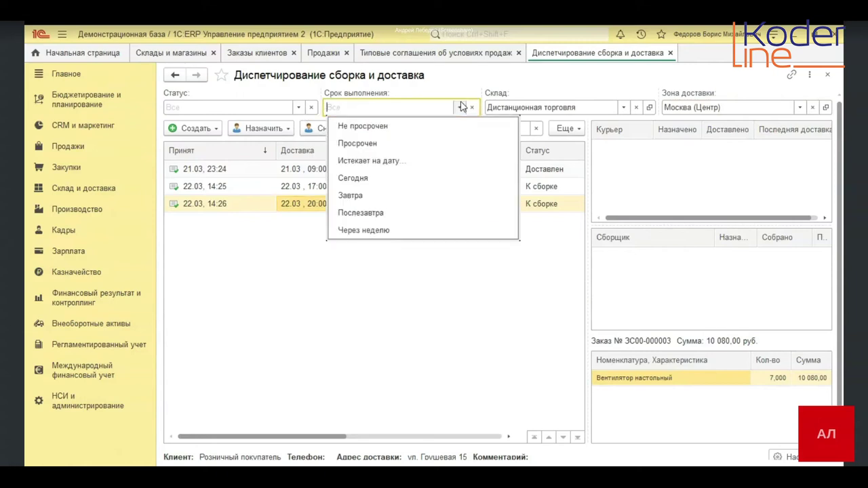
{"action": "left_click", "coordinate": [374, 195]}
{"action": "left_click", "coordinate": [374, 242]}
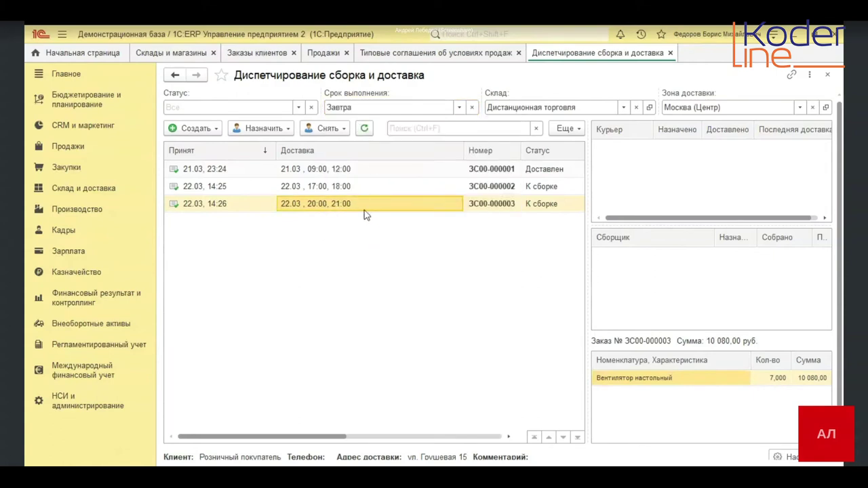
{"action": "left_click", "coordinate": [349, 187]}
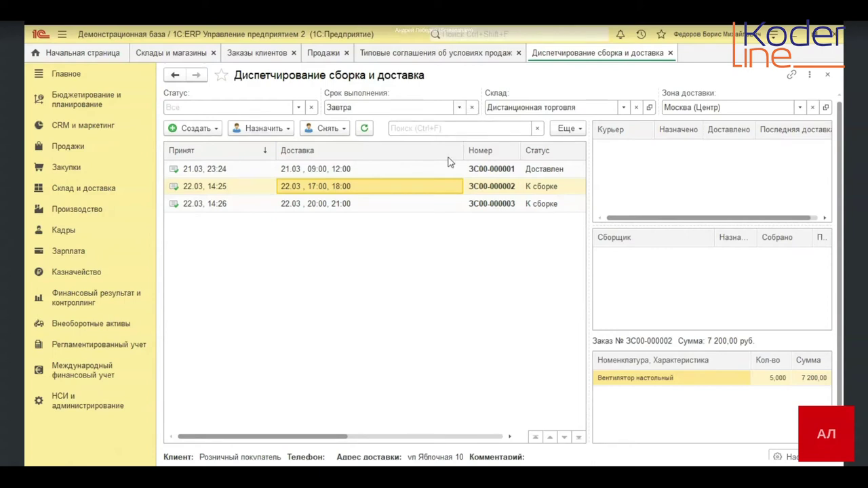
{"action": "left_click", "coordinate": [543, 187]}
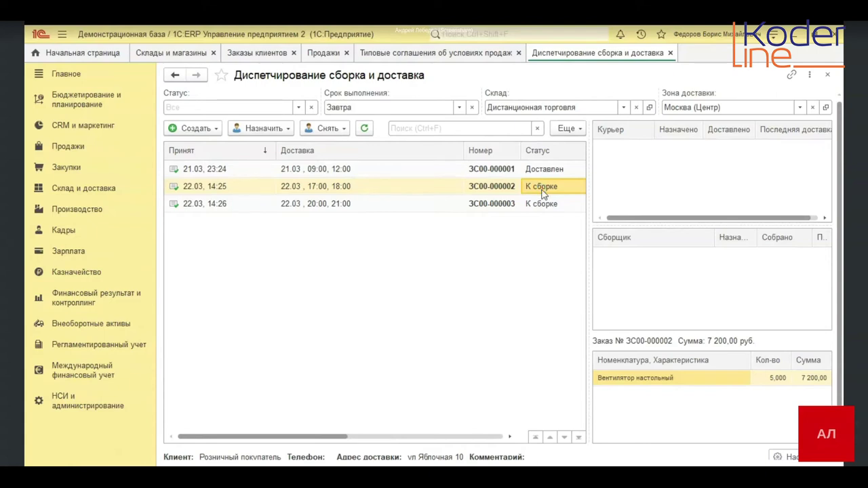
{"action": "left_click", "coordinate": [670, 53]}
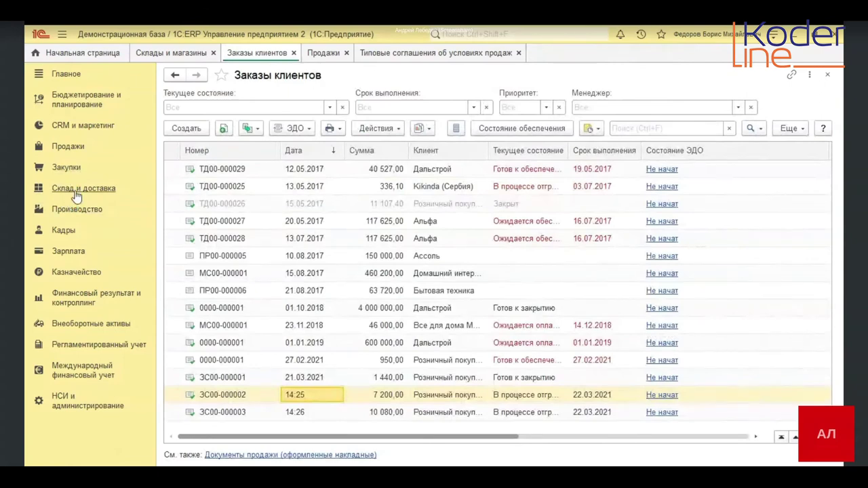
Reopen the "Диспетчирование сборка и доставка" workplace and set its due-period filter to "Завтра"
{"action": "left_click", "coordinate": [77, 194]}
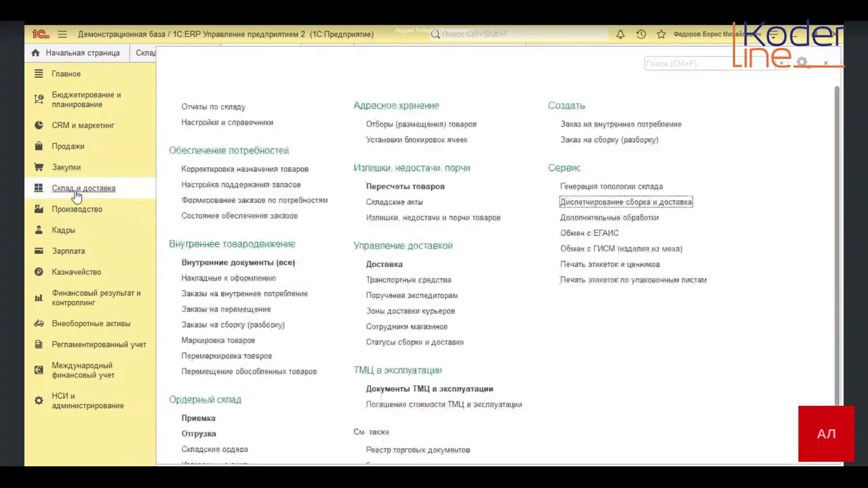
{"action": "left_click", "coordinate": [660, 204]}
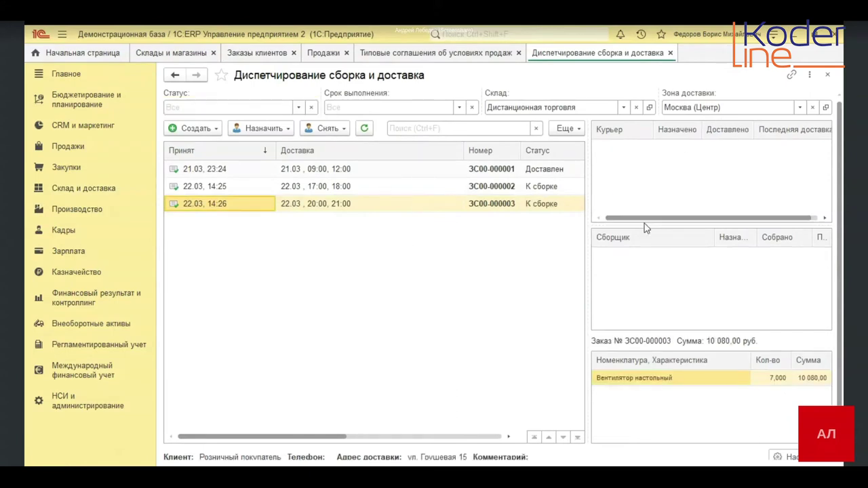
{"action": "left_click", "coordinate": [459, 107]}
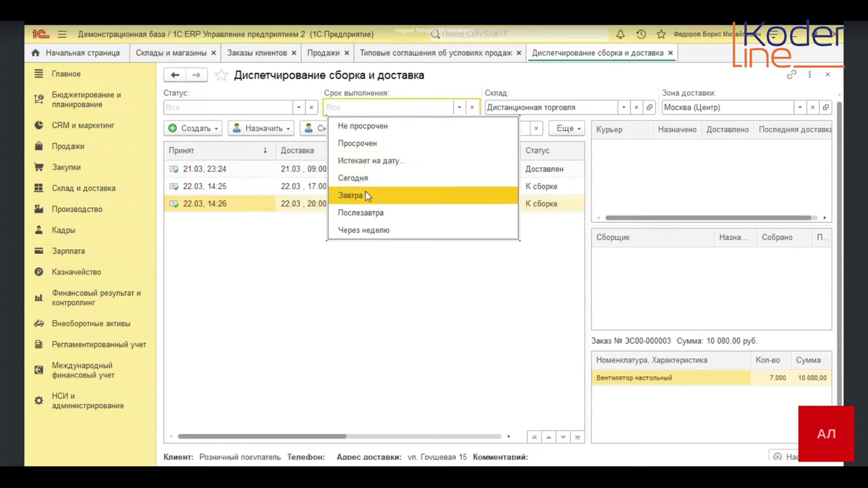
{"action": "left_click", "coordinate": [365, 194]}
{"action": "left_click", "coordinate": [446, 283]}
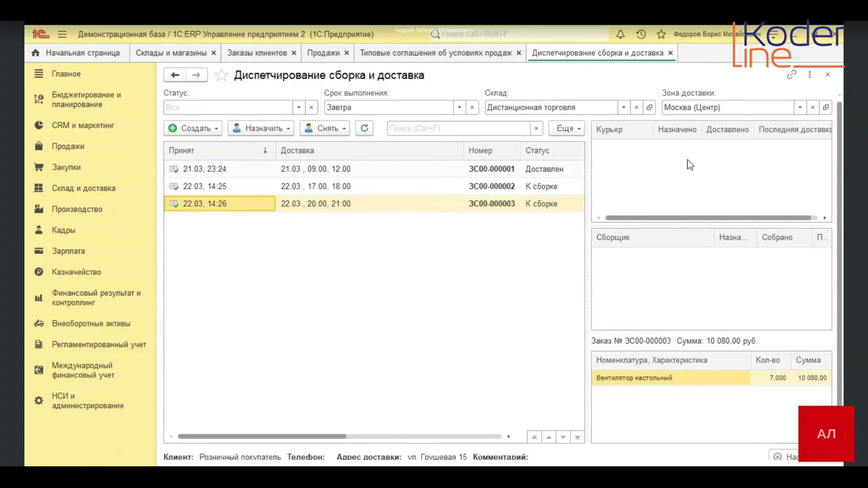
Check which documents can be created for the 14:25 order and try to assign an assembler ("Сборщика") to it
{"action": "left_click", "coordinate": [308, 191]}
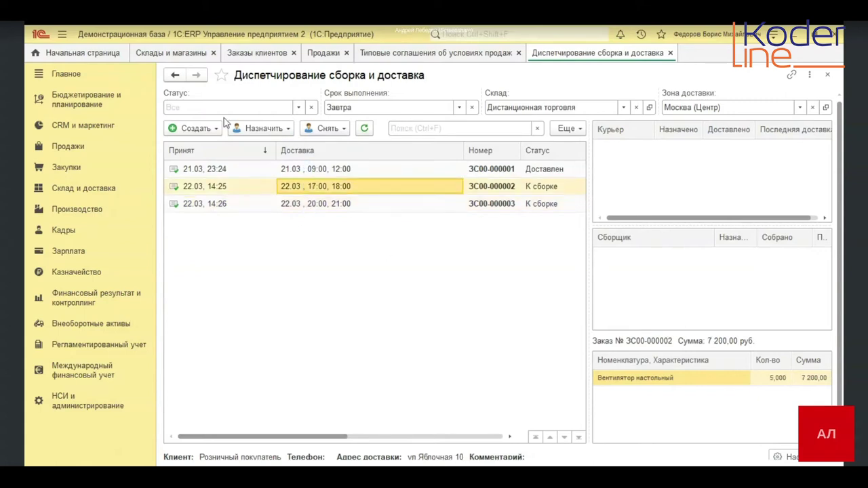
{"action": "left_click", "coordinate": [201, 128]}
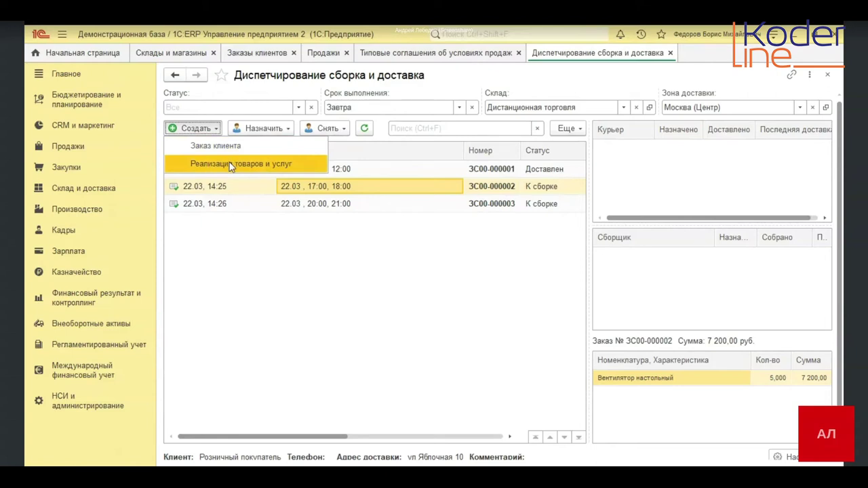
{"action": "left_click", "coordinate": [380, 193]}
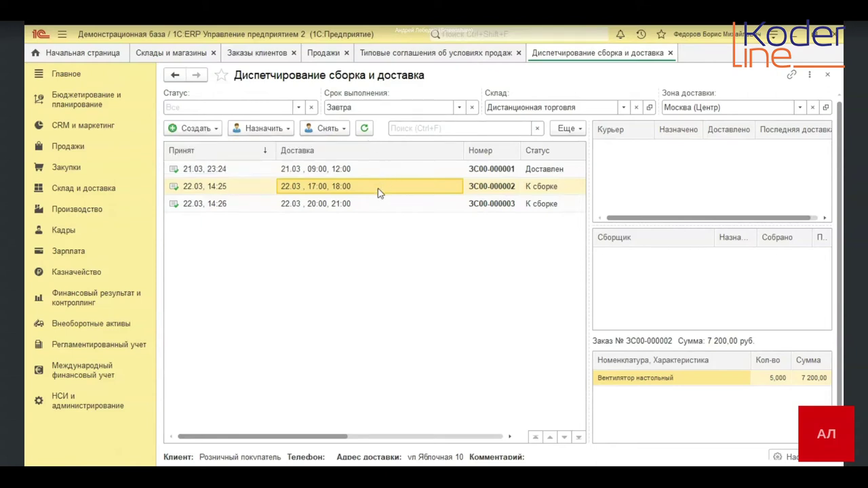
{"action": "left_click", "coordinate": [286, 130]}
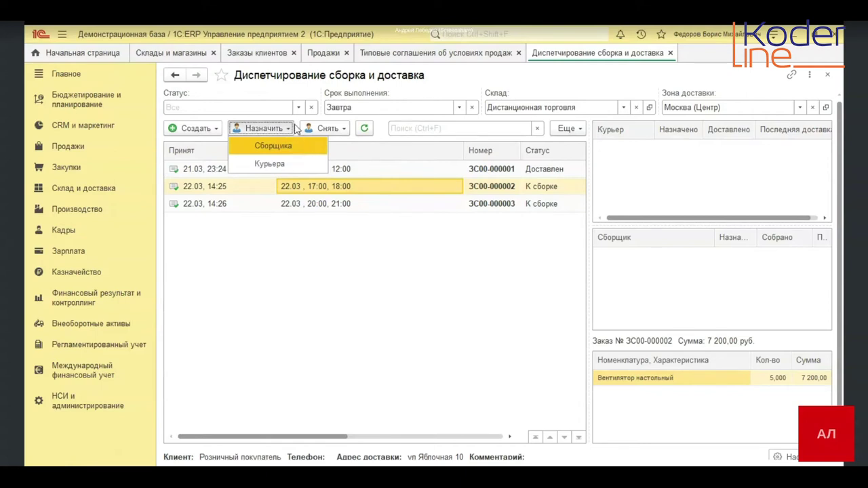
{"action": "left_click", "coordinate": [285, 144]}
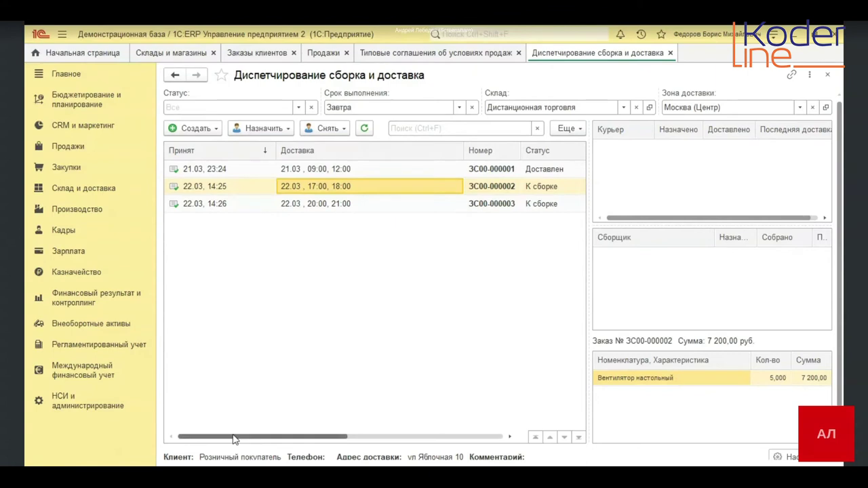
Check the assembler assignments on the dispatching list and assign a courier ("Курьера") to the 14:25 order
{"action": "left_click_drag", "start_coordinate": [220, 437], "coordinate": [533, 420]}
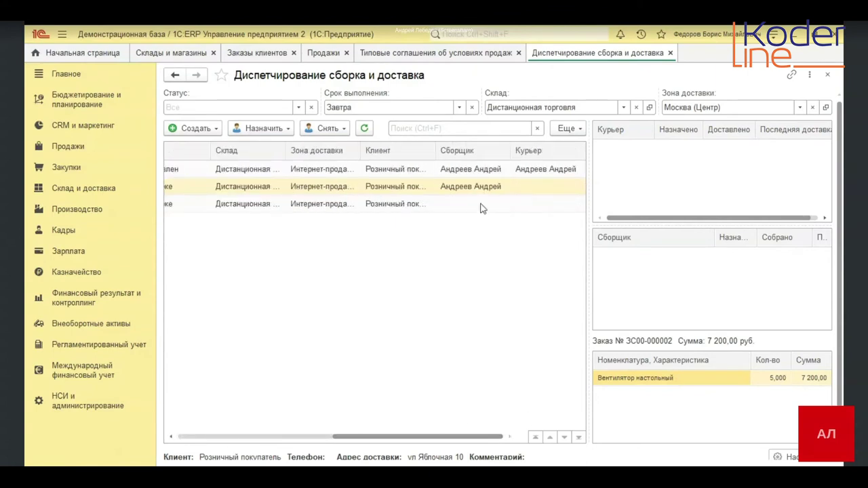
{"action": "left_click", "coordinate": [696, 287]}
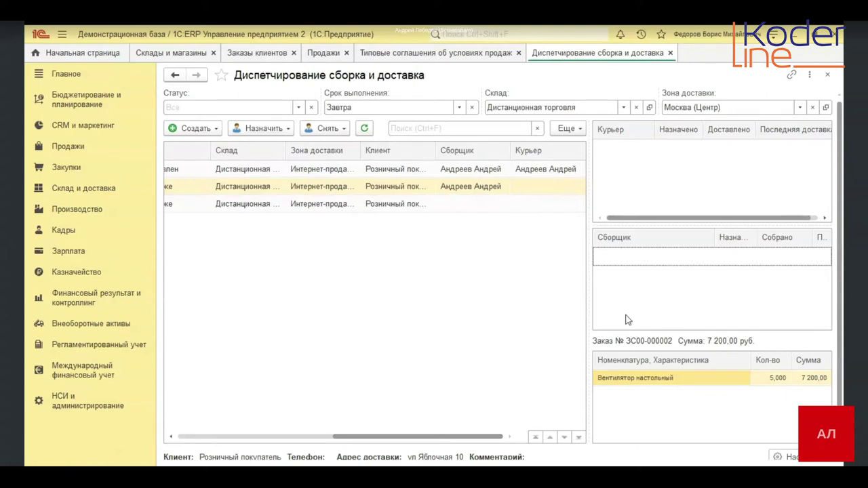
{"action": "left_click", "coordinate": [392, 203]}
{"action": "left_click", "coordinate": [394, 187]}
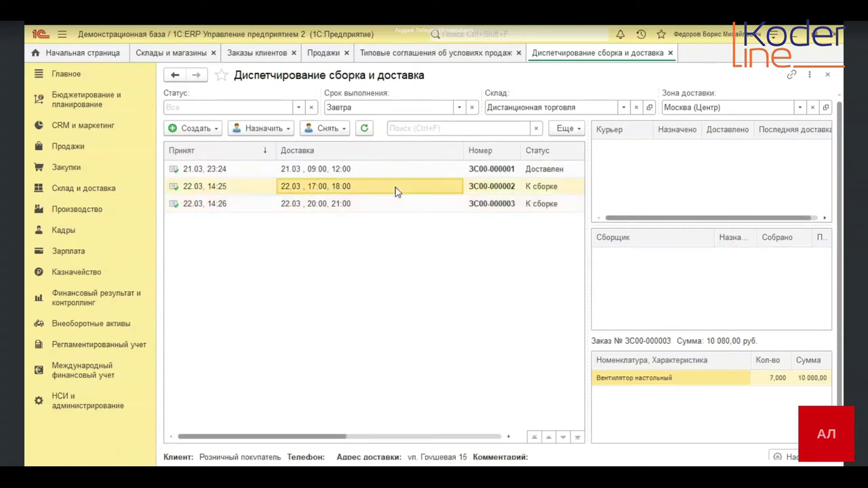
{"action": "left_click_drag", "start_coordinate": [285, 436], "coordinate": [567, 436]}
{"action": "left_click", "coordinate": [283, 130]}
{"action": "left_click", "coordinate": [282, 166]}
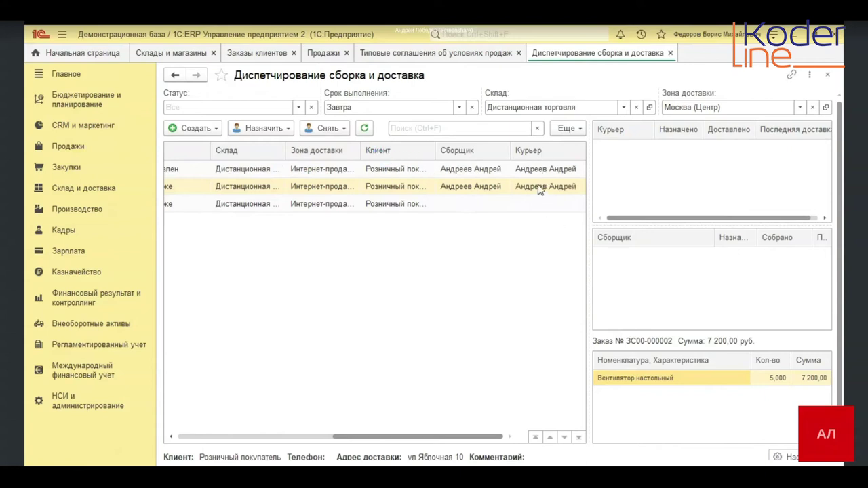
Clear the "Срок выполнения" filter on the dispatching list
{"action": "left_click", "coordinate": [713, 202]}
{"action": "left_click", "coordinate": [711, 257]}
{"action": "left_click", "coordinate": [695, 169]}
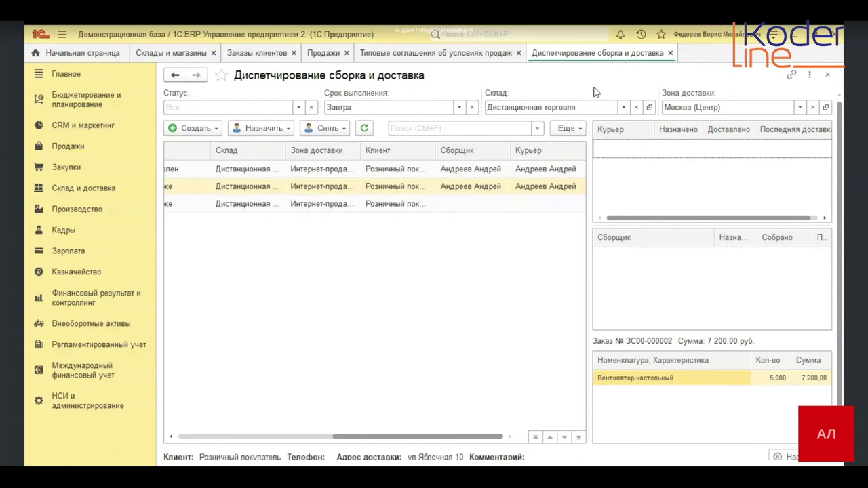
{"action": "left_click", "coordinate": [469, 112]}
{"action": "left_click", "coordinate": [472, 107]}
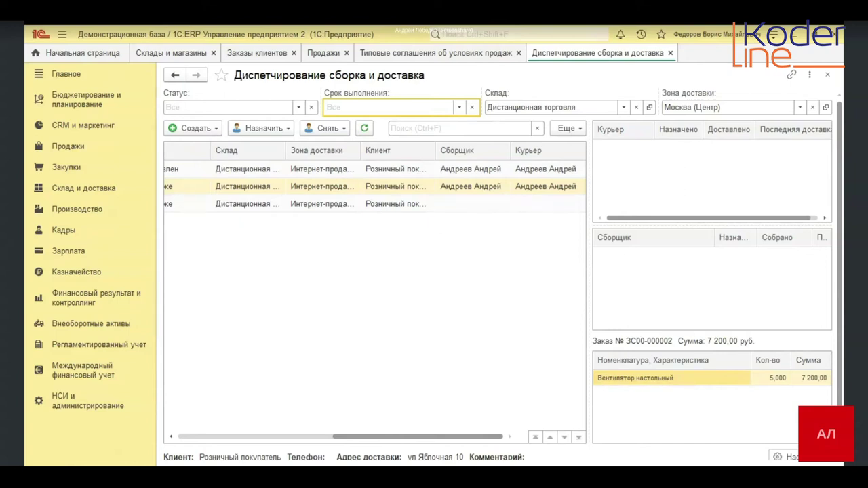
Switch to the mobile 1C ERP app in BlueStacks and open "Назначить сборщика" in the dispatching section
{"action": "key", "text": "alt+Tab"}
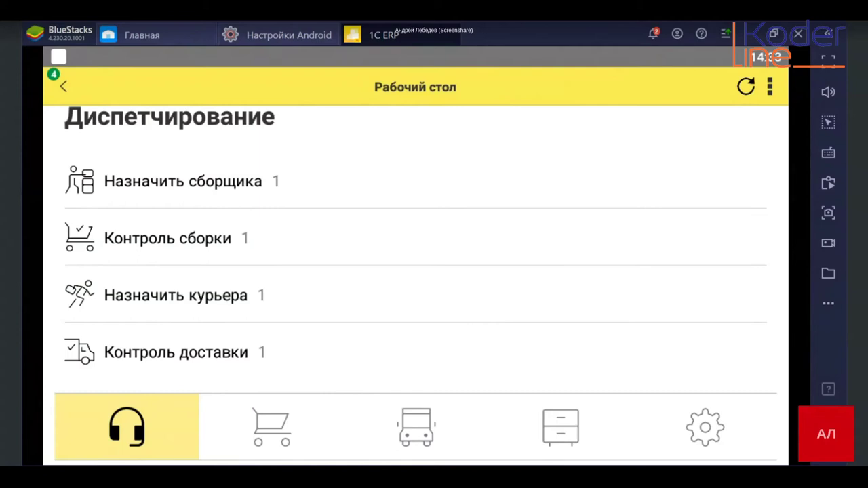
{"action": "scroll", "coordinate": [542, 354], "scroll_direction": "down", "scroll_amount": 2}
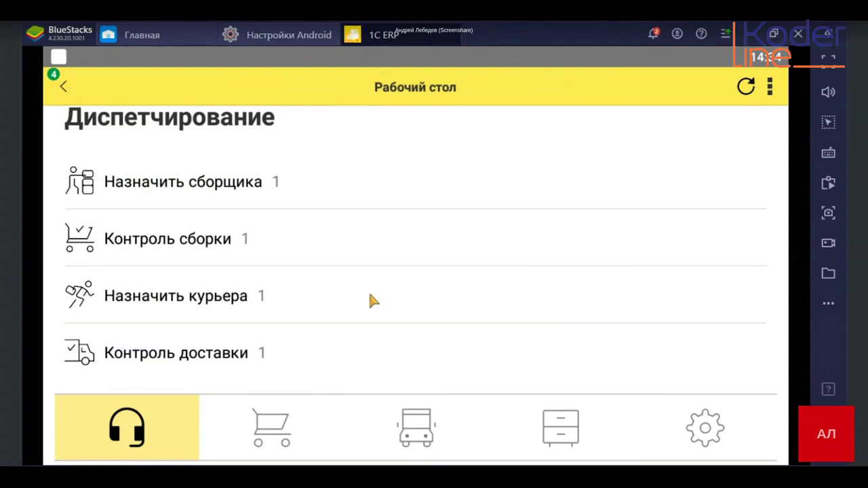
{"action": "left_click", "coordinate": [130, 422]}
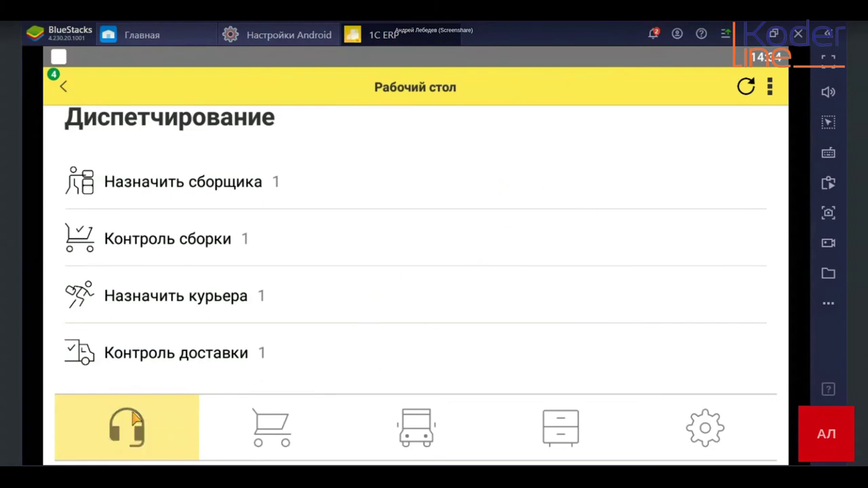
{"action": "left_click", "coordinate": [208, 187]}
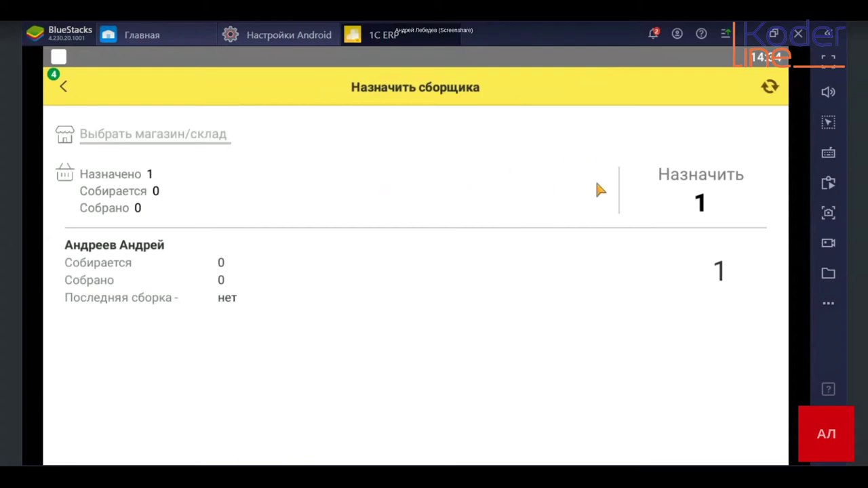
Try twice to assign the 20:00 - 21:00 order to the listed assembler, and return to "Рабочий стол"
{"action": "left_click", "coordinate": [127, 272]}
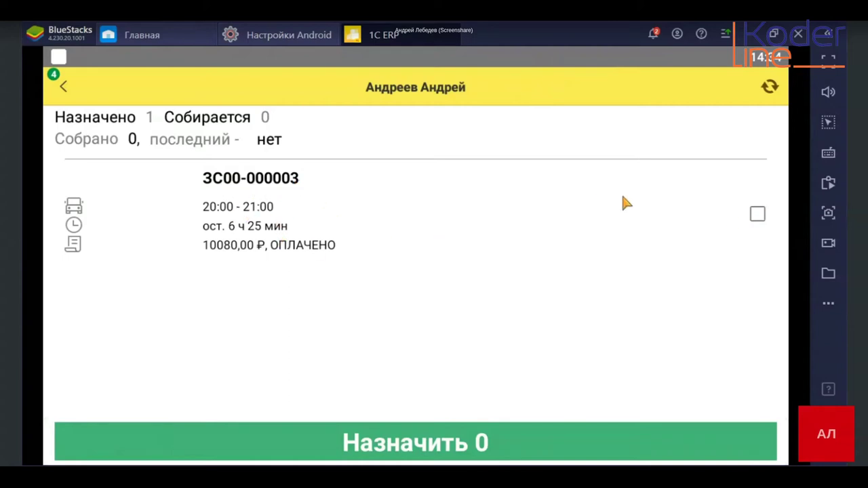
{"action": "left_click", "coordinate": [757, 214]}
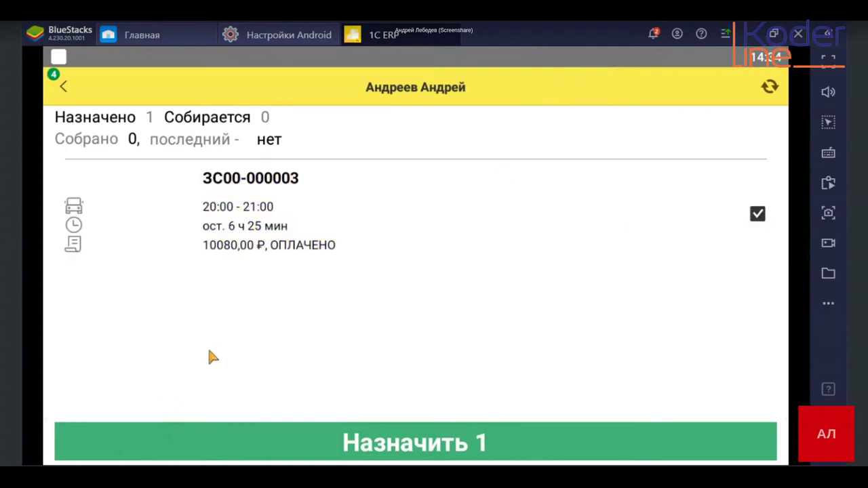
{"action": "left_click", "coordinate": [192, 440]}
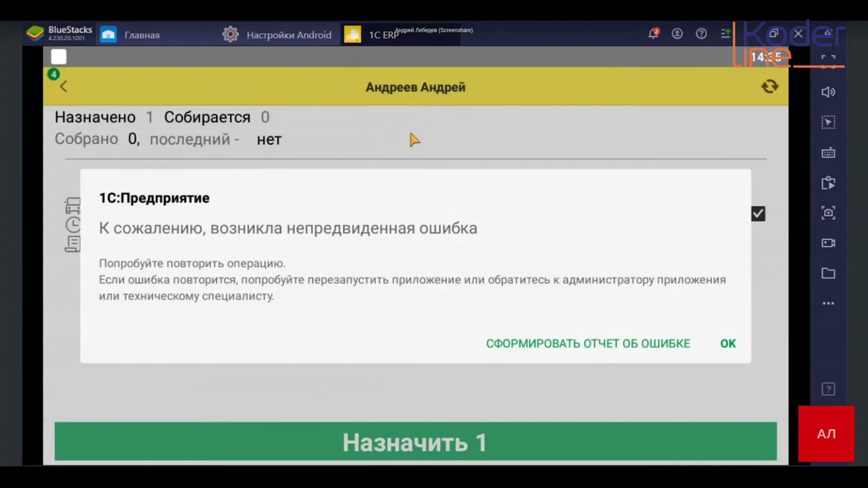
{"action": "left_click", "coordinate": [725, 344]}
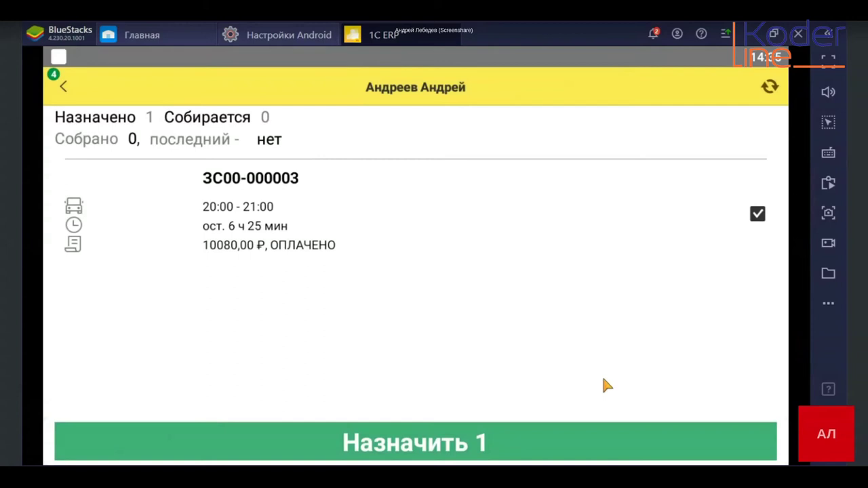
{"action": "left_click", "coordinate": [120, 441]}
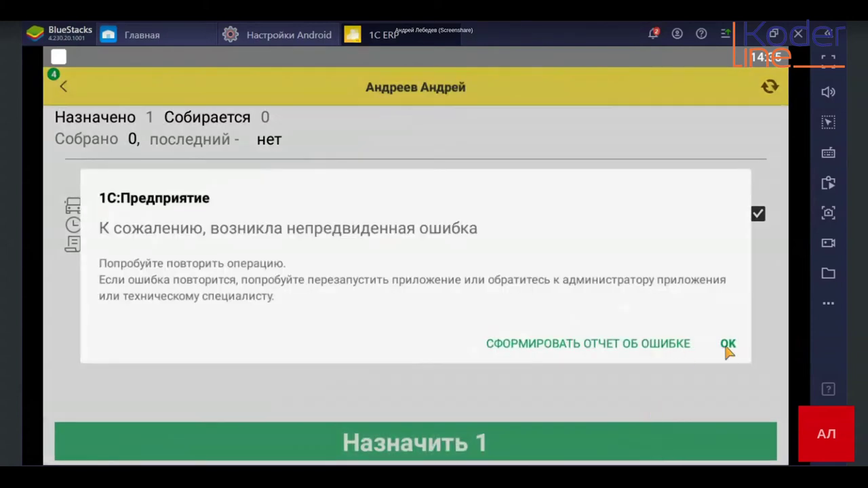
{"action": "left_click", "coordinate": [727, 346]}
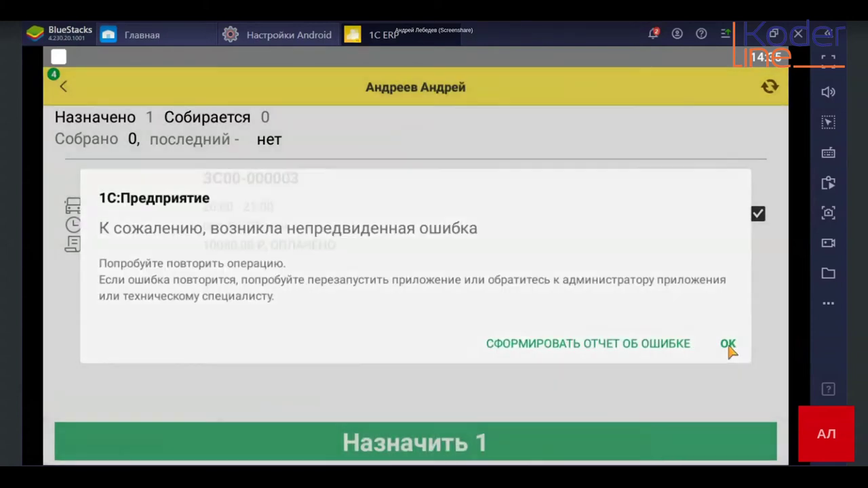
{"action": "left_click", "coordinate": [65, 86]}
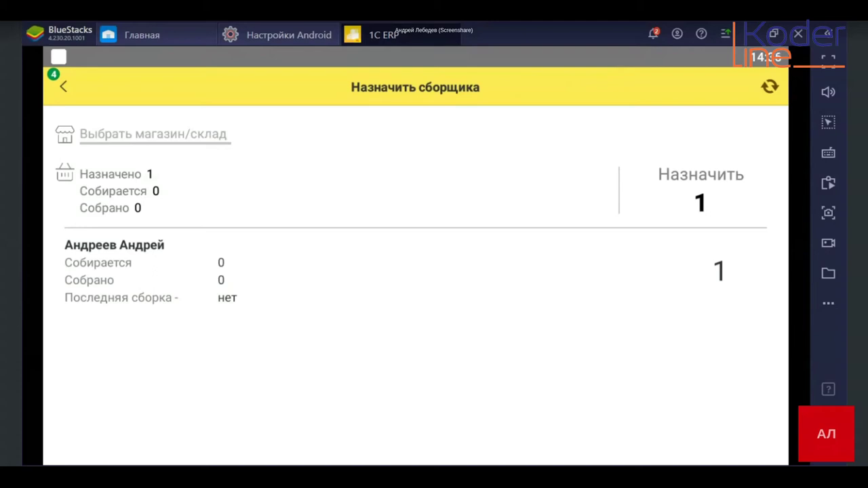
{"action": "left_click", "coordinate": [63, 86]}
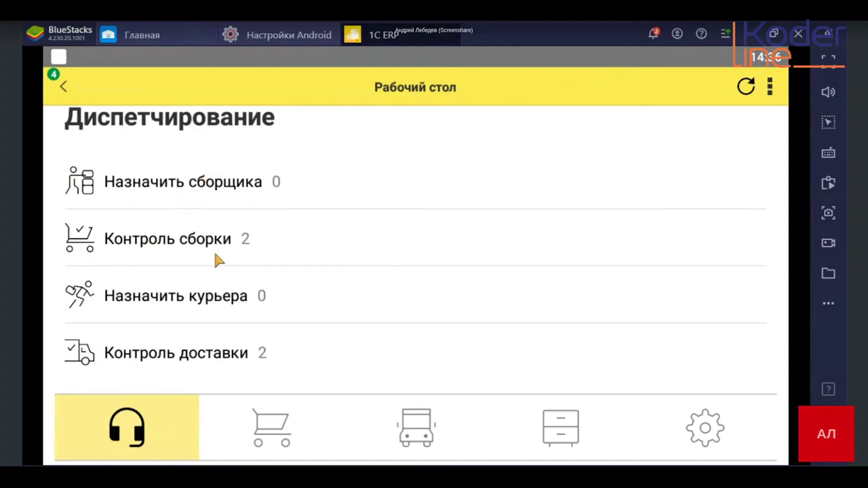
Open the assembler's orders under "Контроль сборки" and examine the information and goods of the 17:00 - 18:00 order
{"action": "scroll", "coordinate": [216, 262], "scroll_direction": "down", "scroll_amount": 2}
{"action": "left_click", "coordinate": [201, 242]}
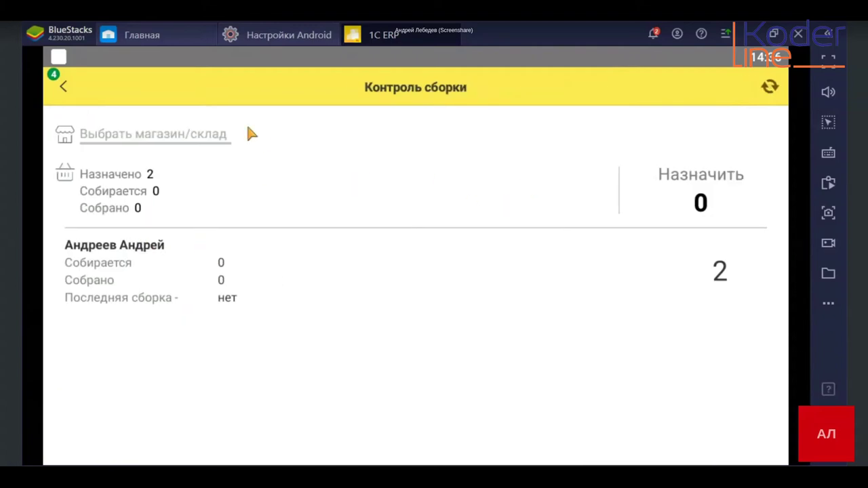
{"action": "left_click", "coordinate": [63, 86]}
{"action": "left_click", "coordinate": [192, 239]}
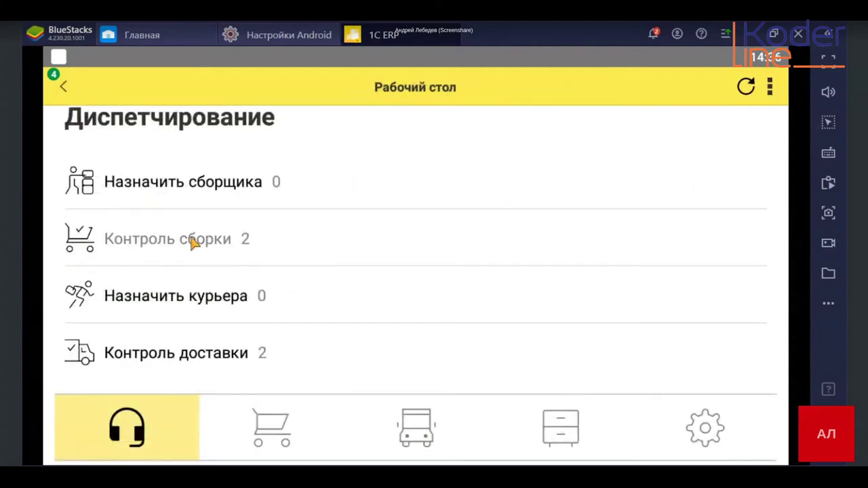
{"action": "left_click", "coordinate": [310, 274]}
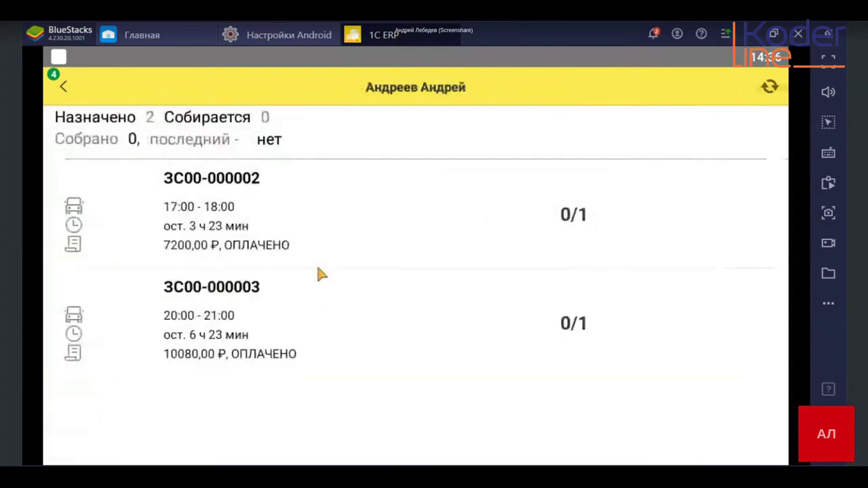
{"action": "left_click", "coordinate": [634, 230]}
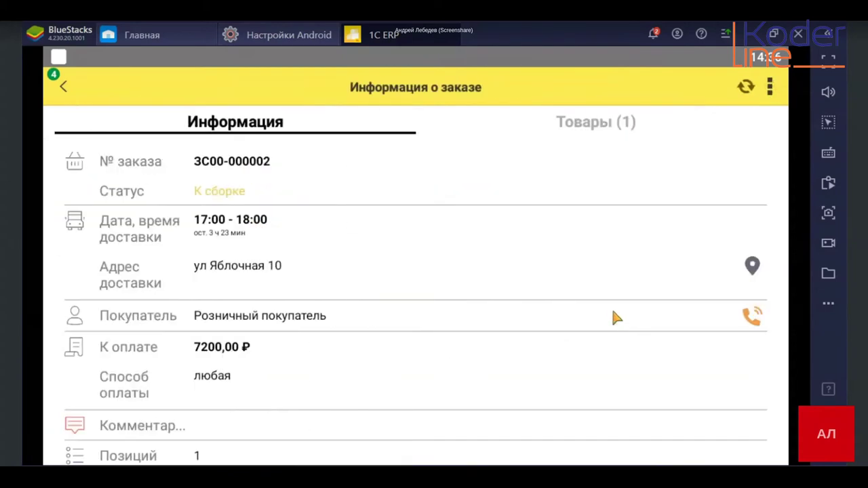
{"action": "left_click", "coordinate": [600, 127]}
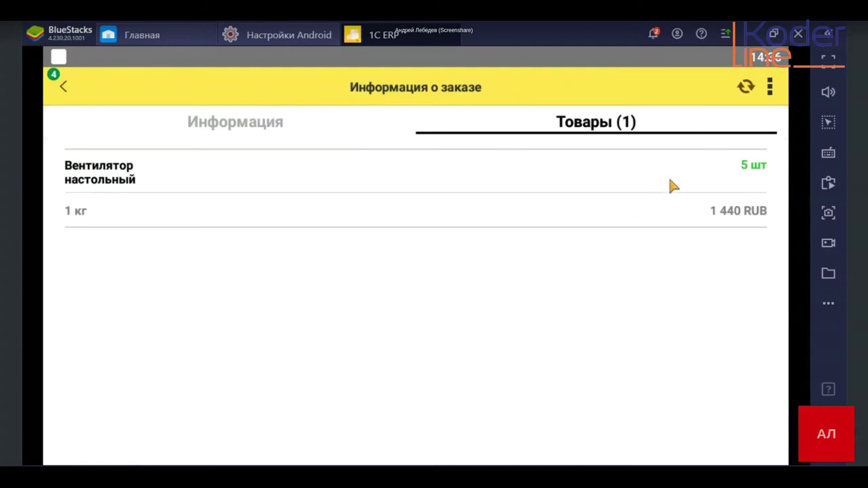
{"action": "left_click", "coordinate": [64, 88]}
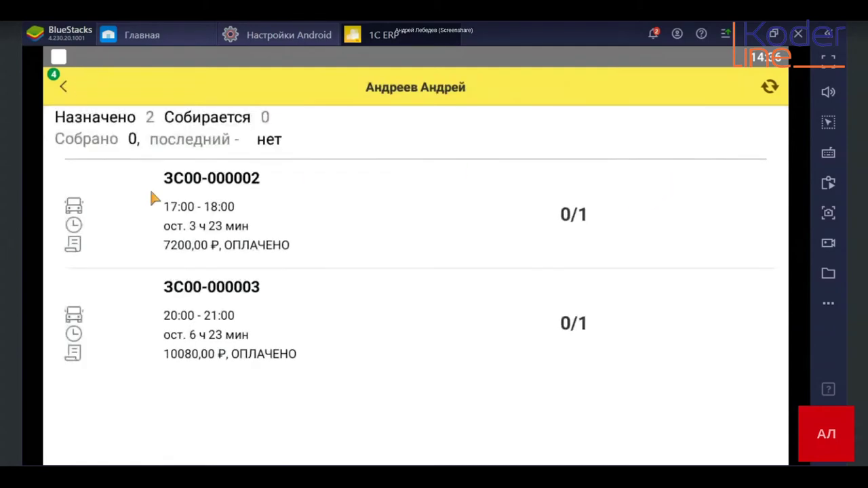
Examine the full information of the 20:00 - 21:00 order, including its store, assembler and courier
{"action": "left_click", "coordinate": [210, 335]}
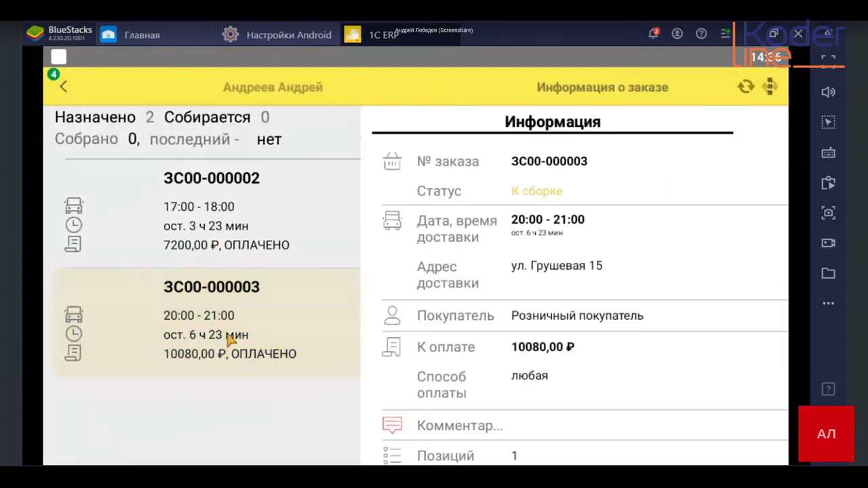
{"action": "scroll", "coordinate": [630, 283], "scroll_direction": "down", "scroll_amount": 4}
{"action": "scroll", "coordinate": [630, 287], "scroll_direction": "down", "scroll_amount": 2}
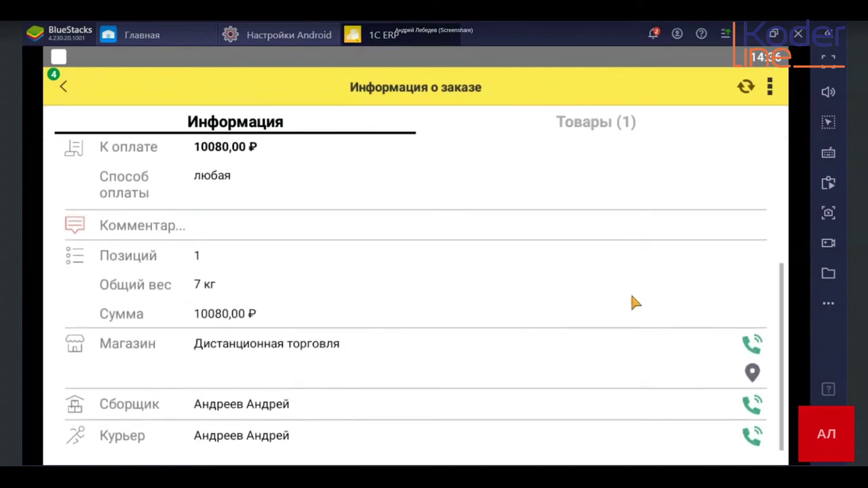
{"action": "scroll", "coordinate": [632, 287], "scroll_direction": "up", "scroll_amount": 5}
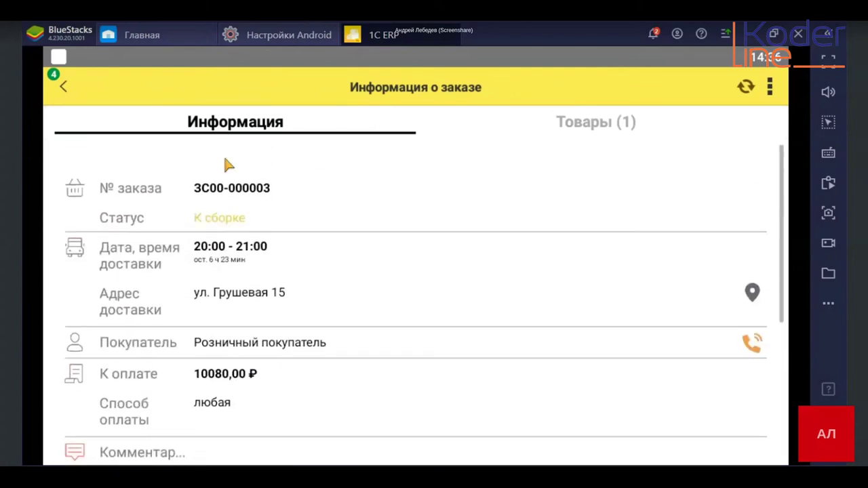
{"action": "left_click", "coordinate": [63, 86]}
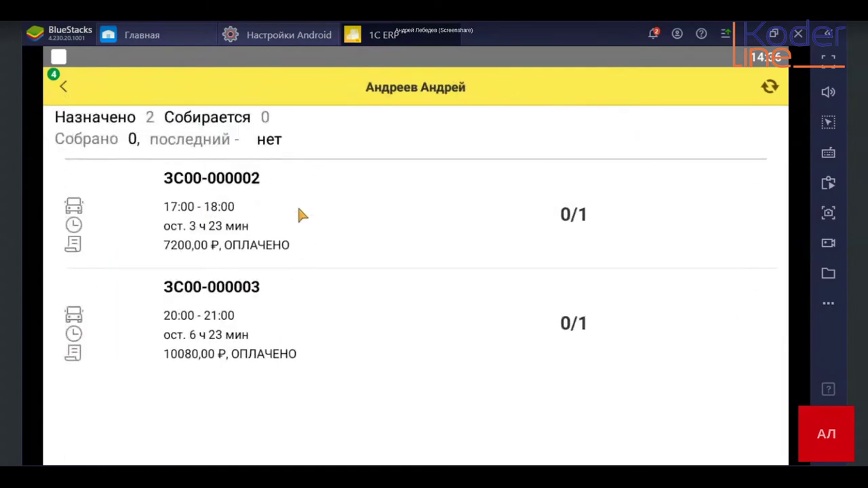
Recheck the assembler's order list under "Контроль сборки" and return to the dispatching overview
{"action": "left_click", "coordinate": [64, 90]}
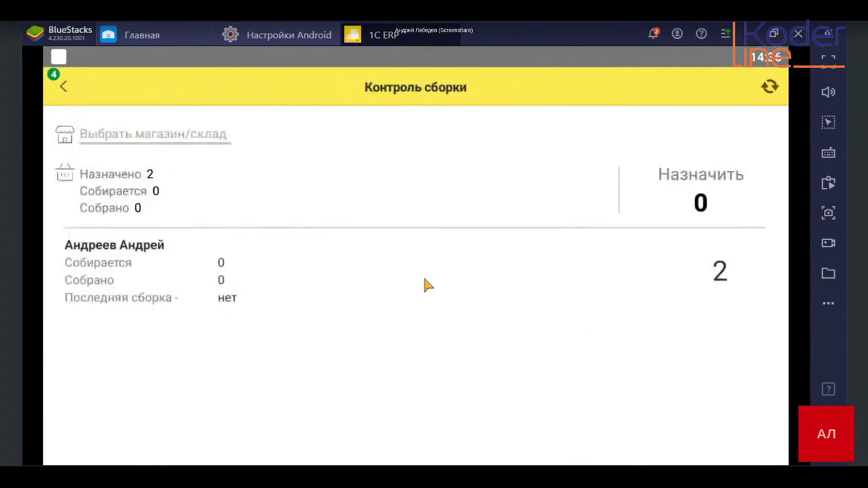
{"action": "left_click", "coordinate": [285, 290]}
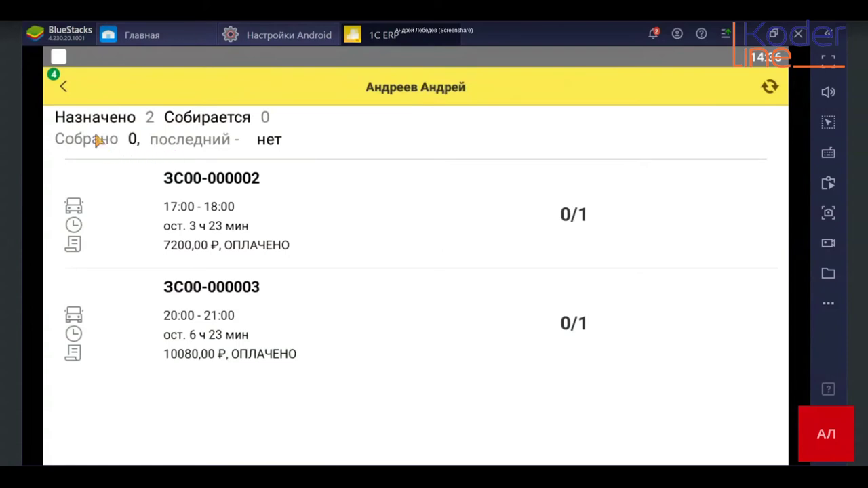
{"action": "left_click", "coordinate": [65, 89]}
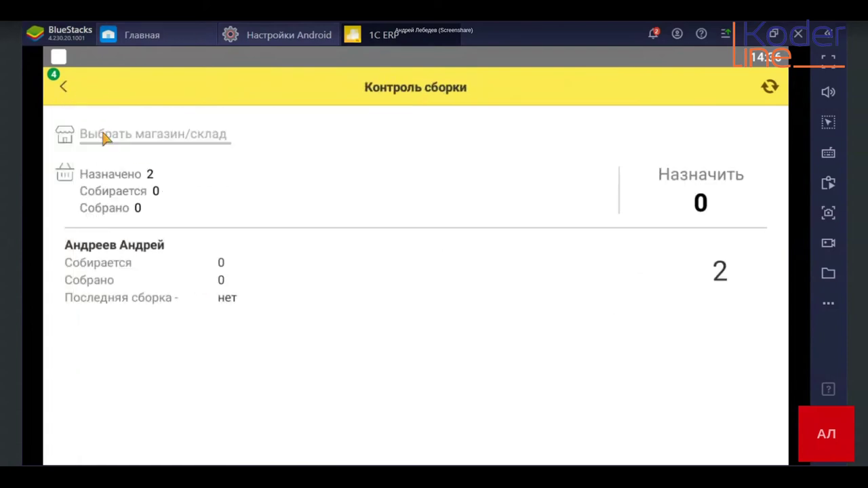
{"action": "left_click", "coordinate": [63, 87]}
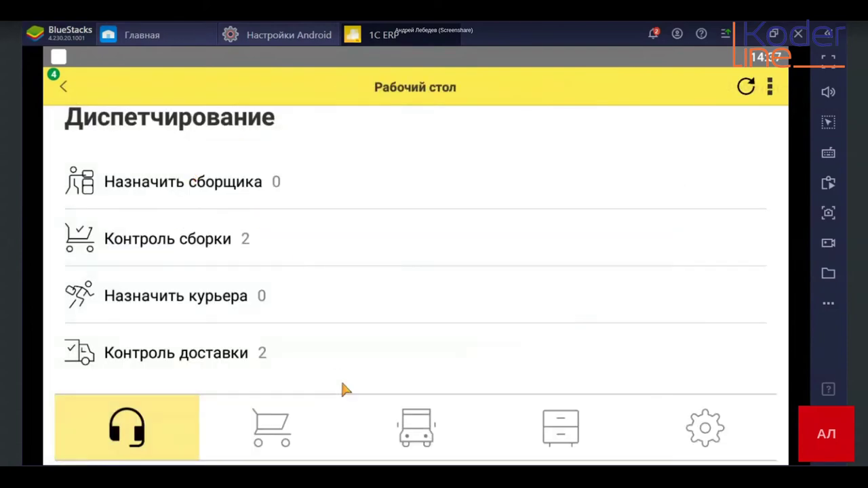
{"action": "scroll", "coordinate": [226, 308], "scroll_direction": "down", "scroll_amount": 2}
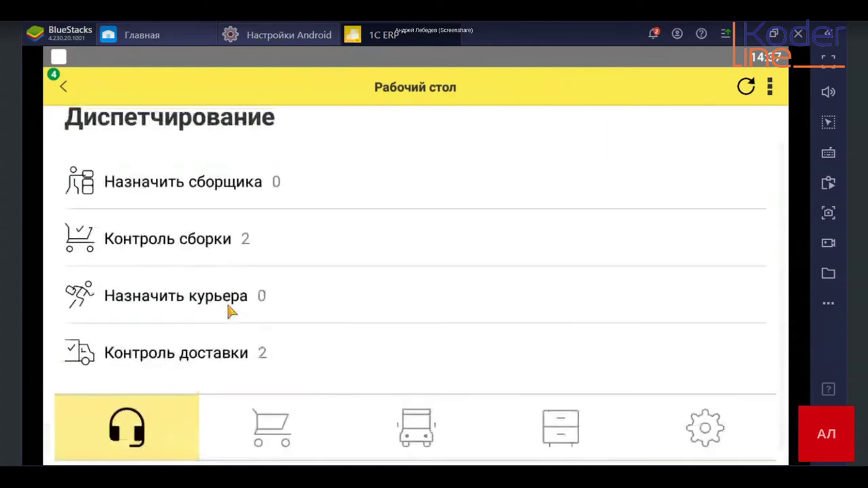
Look over the "Сборка" and "Доставка" sections of the mobile workplace
{"action": "left_click", "coordinate": [272, 420]}
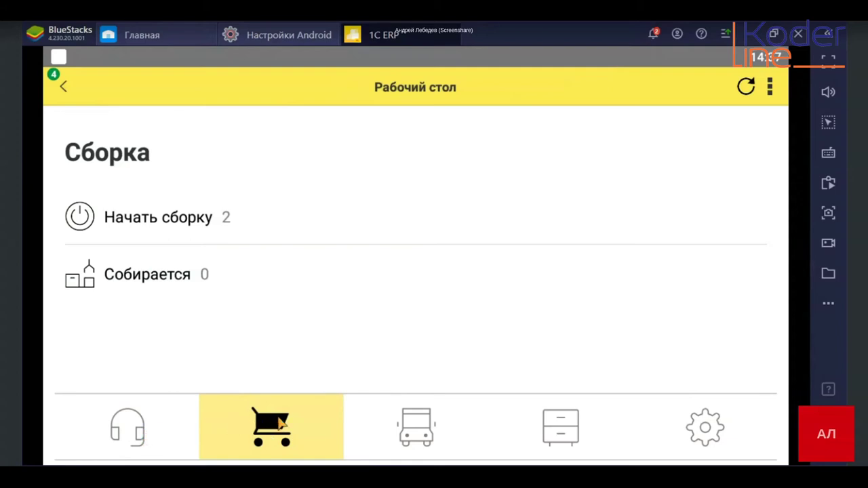
{"action": "left_click", "coordinate": [428, 429]}
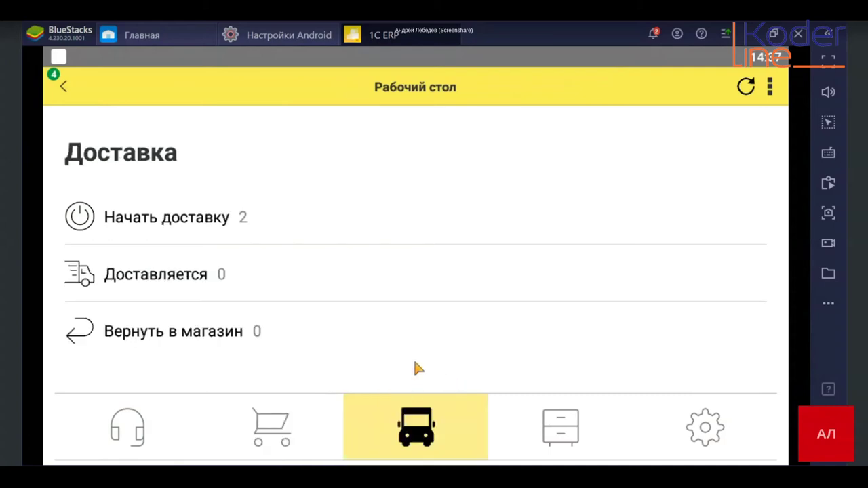
Start assembly of the 17:00 - 18:00 order from the assembler's own orders and return to the "Начать сборку" list
{"action": "left_click", "coordinate": [284, 423]}
{"action": "left_click", "coordinate": [201, 217]}
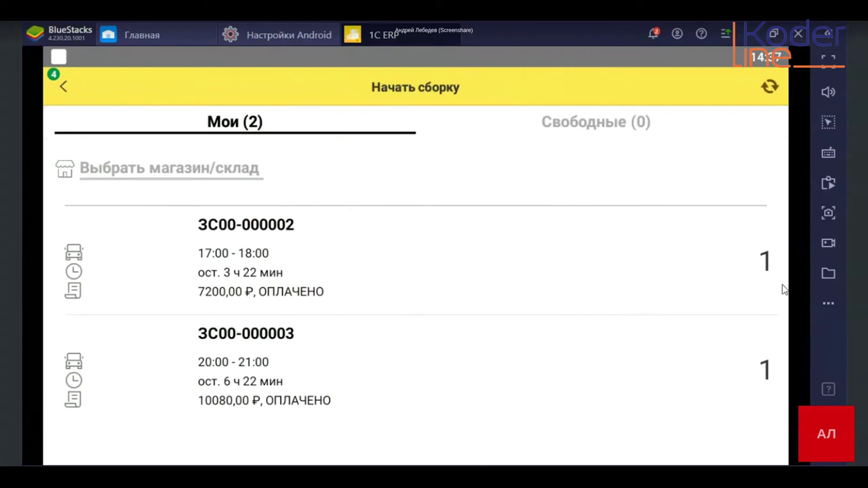
{"action": "left_click", "coordinate": [759, 292]}
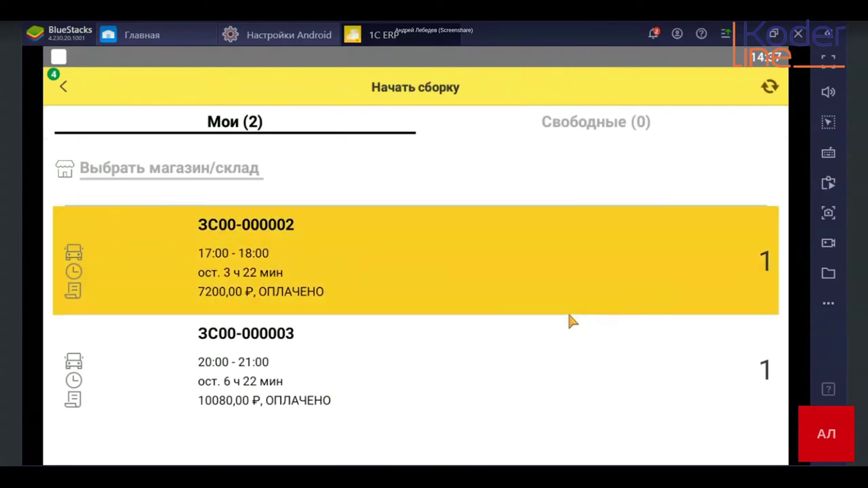
{"action": "left_click", "coordinate": [437, 289]}
{"action": "left_click", "coordinate": [163, 442]}
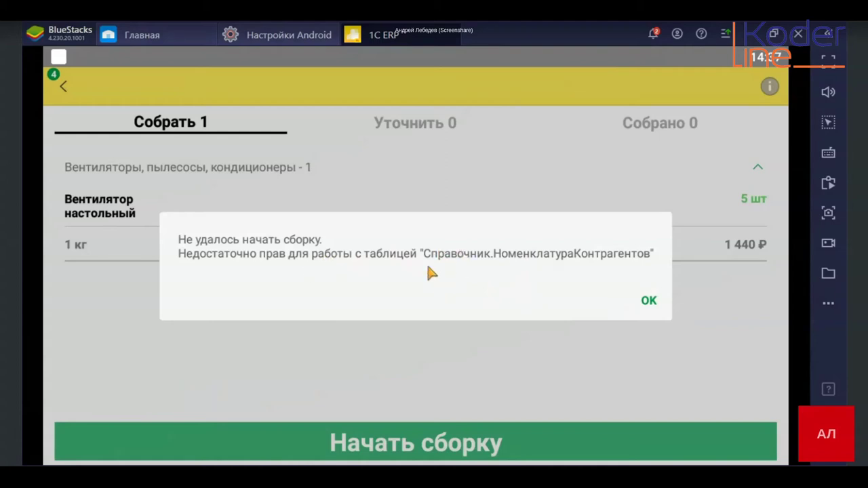
{"action": "left_click", "coordinate": [648, 303]}
{"action": "left_click", "coordinate": [68, 91]}
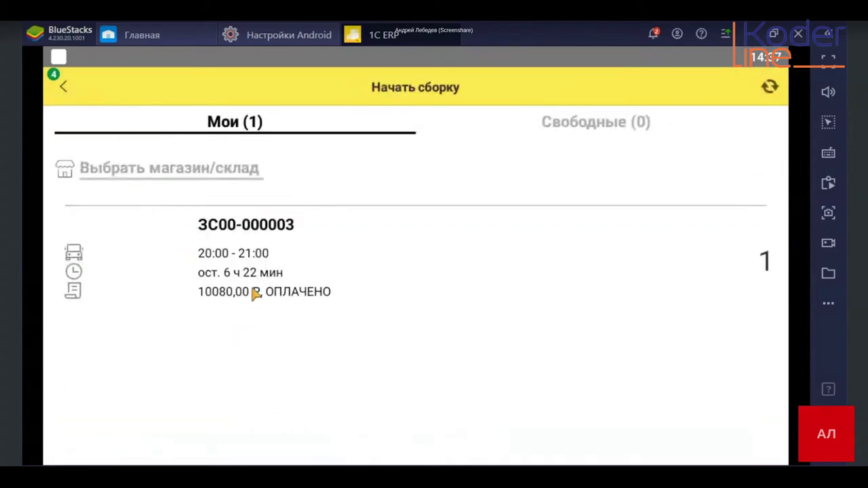
Start assembly of the 20:00 - 21:00 order and return to the "Сборка" overview
{"action": "left_click", "coordinate": [316, 253]}
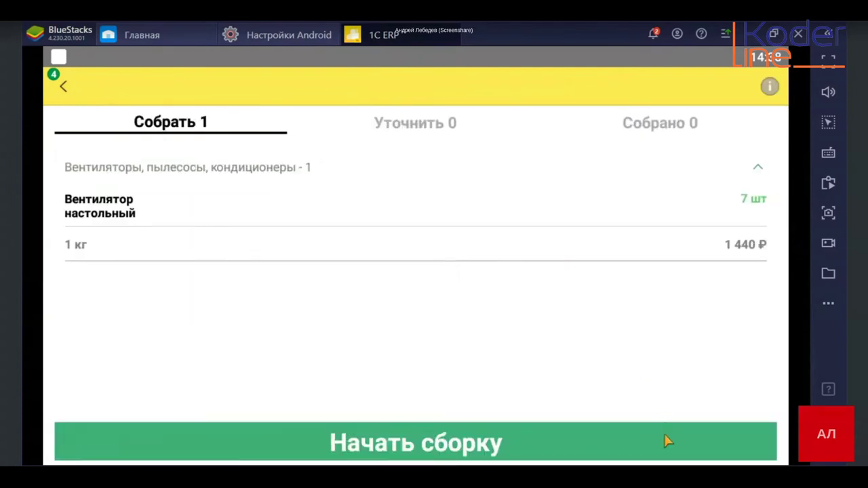
{"action": "left_click", "coordinate": [665, 438]}
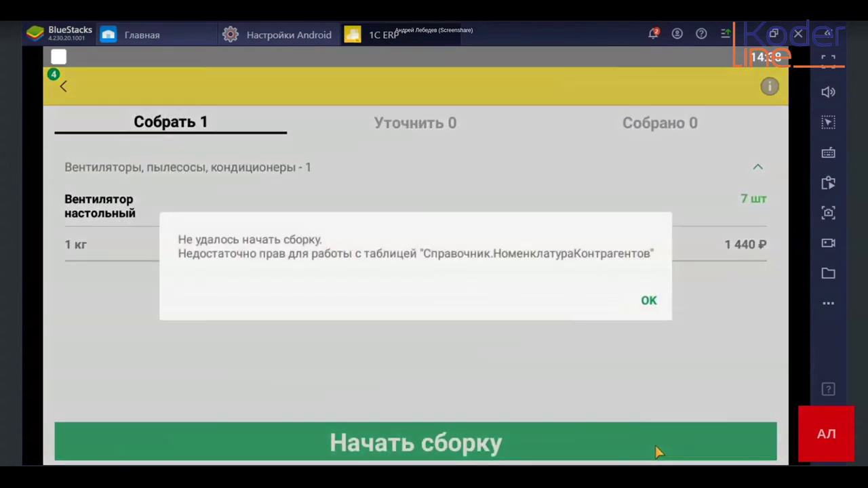
{"action": "left_click", "coordinate": [643, 299]}
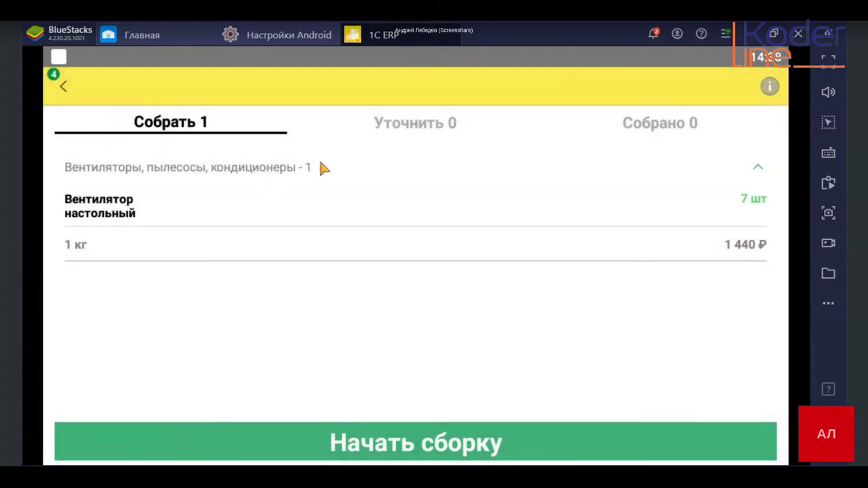
{"action": "left_click", "coordinate": [65, 86]}
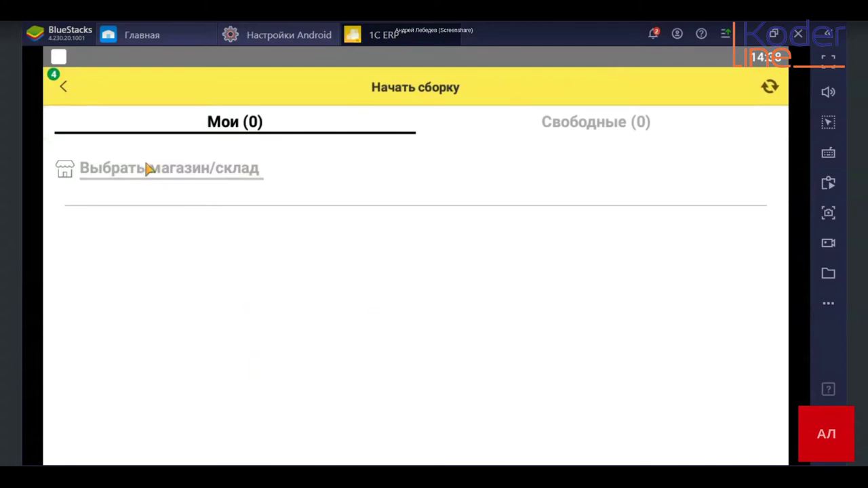
{"action": "left_click", "coordinate": [64, 87]}
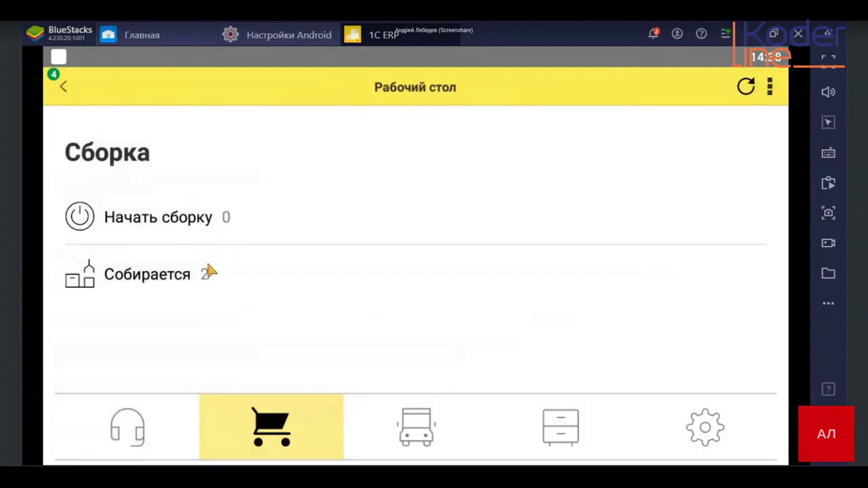
Open the 17:00 - 18:00 order under "Собирается" and try to scan its goods by barcode
{"action": "left_click", "coordinate": [167, 282]}
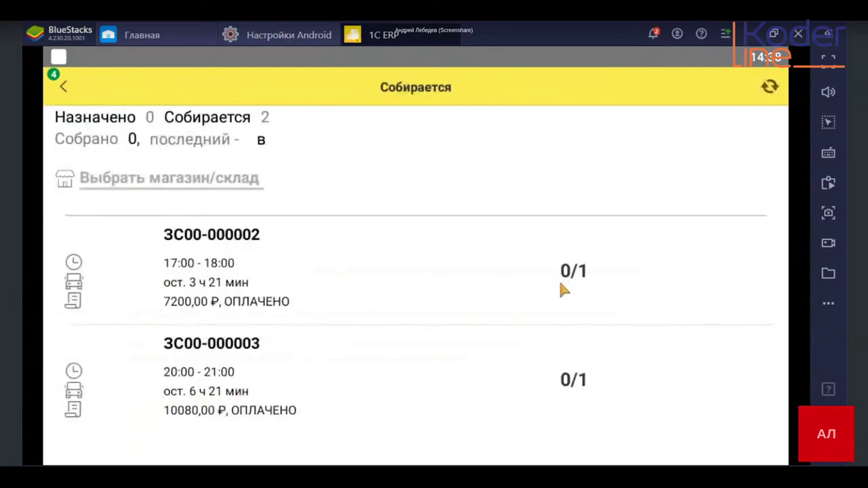
{"action": "left_click", "coordinate": [440, 291]}
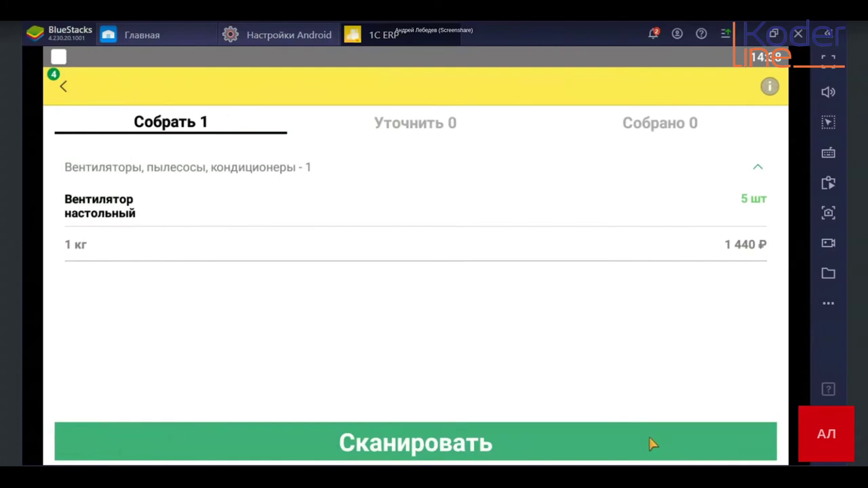
{"action": "left_click", "coordinate": [650, 439]}
{"action": "left_click", "coordinate": [714, 449]}
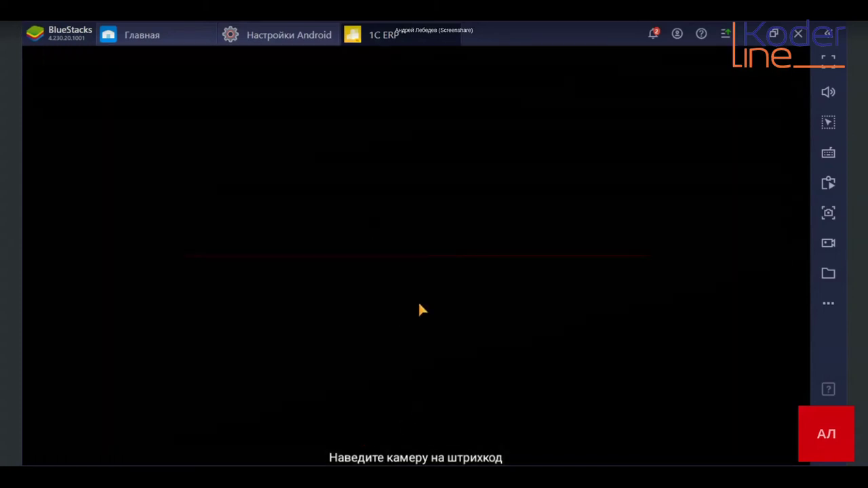
{"action": "key", "text": "Escape"}
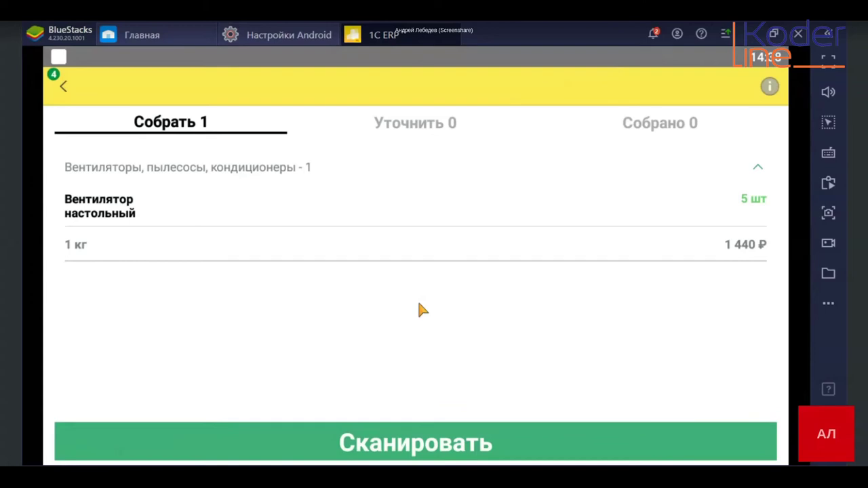
Try to scan the goods of the 20:00 - 21:00 order by barcode, and return to the "Сборка" overview
{"action": "left_click", "coordinate": [63, 89]}
{"action": "left_click", "coordinate": [258, 374]}
{"action": "left_click", "coordinate": [700, 441]}
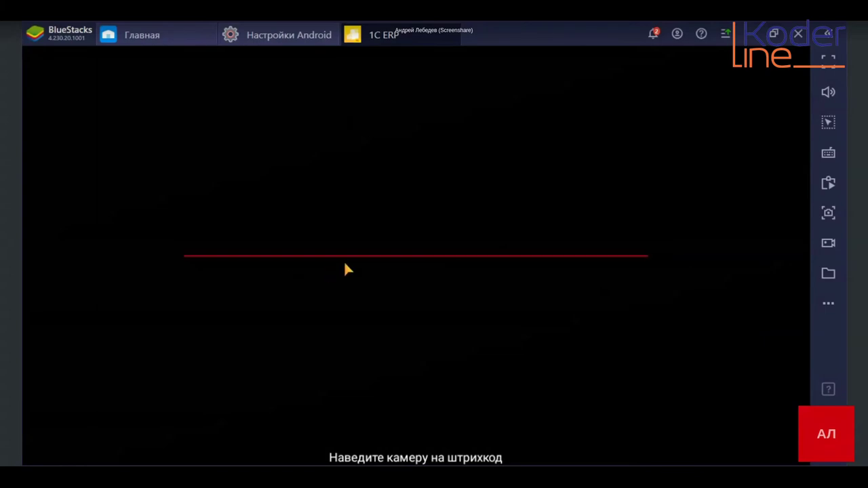
{"action": "key", "text": "Escape"}
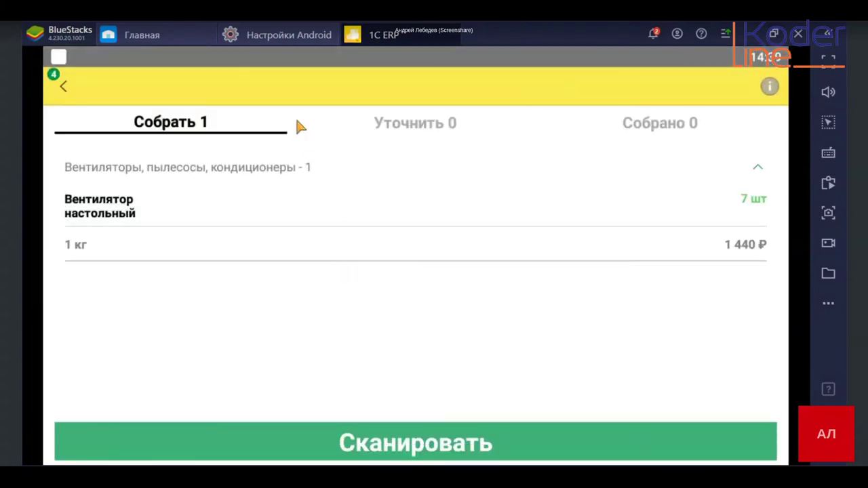
{"action": "left_click", "coordinate": [63, 87]}
{"action": "left_click", "coordinate": [462, 282]}
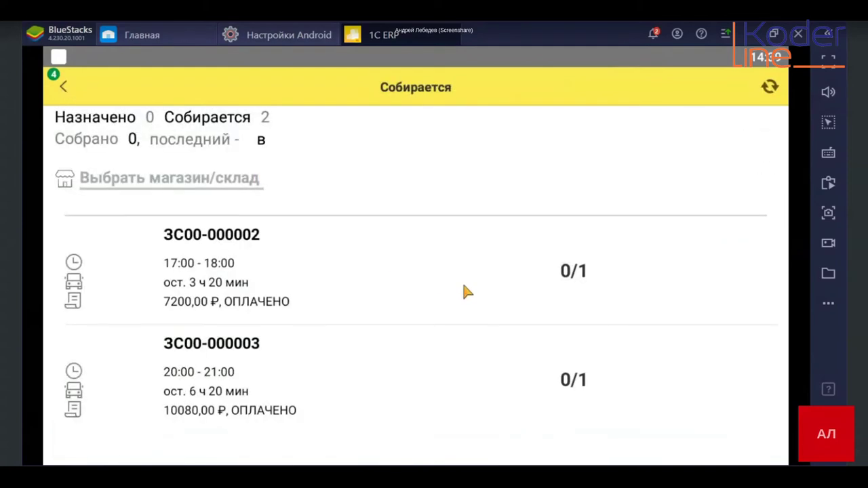
{"action": "left_click", "coordinate": [63, 88]}
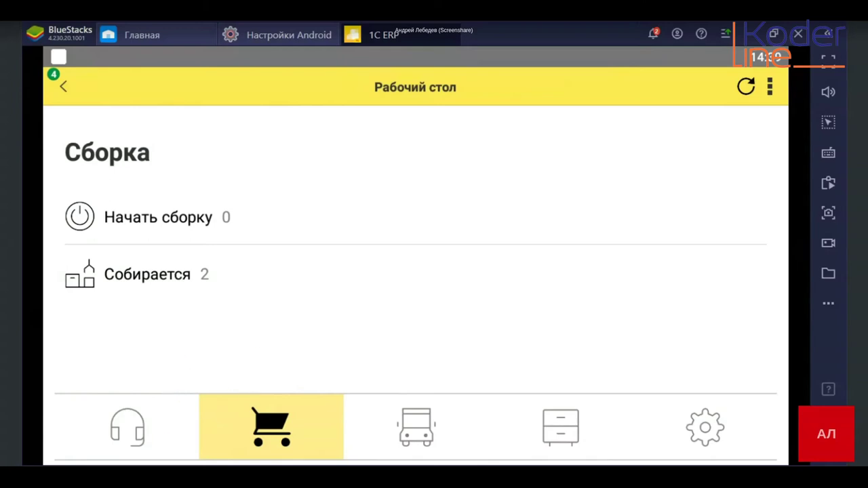
Switch to desktop 1C:ERP and, in "Статусы сборки и доставки", set both 22.03.2021 orders to "Собран" with assembly date 22.03.2021
{"action": "key", "text": "alt+Tab"}
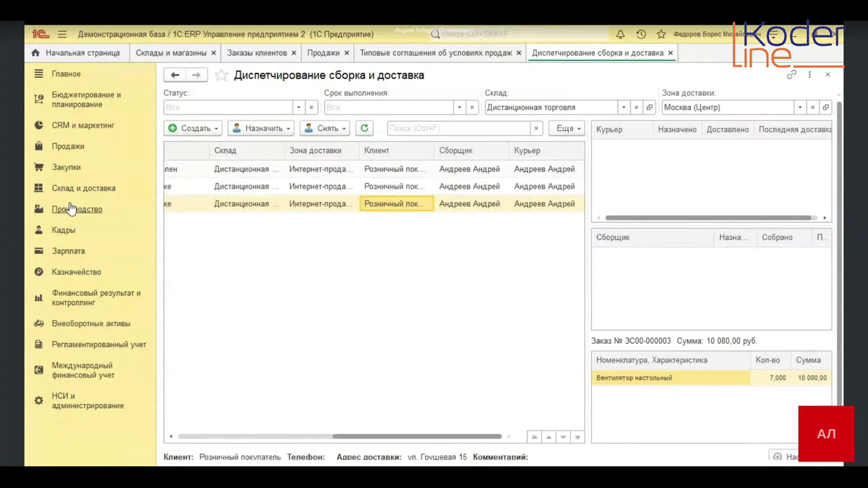
{"action": "left_click", "coordinate": [81, 190]}
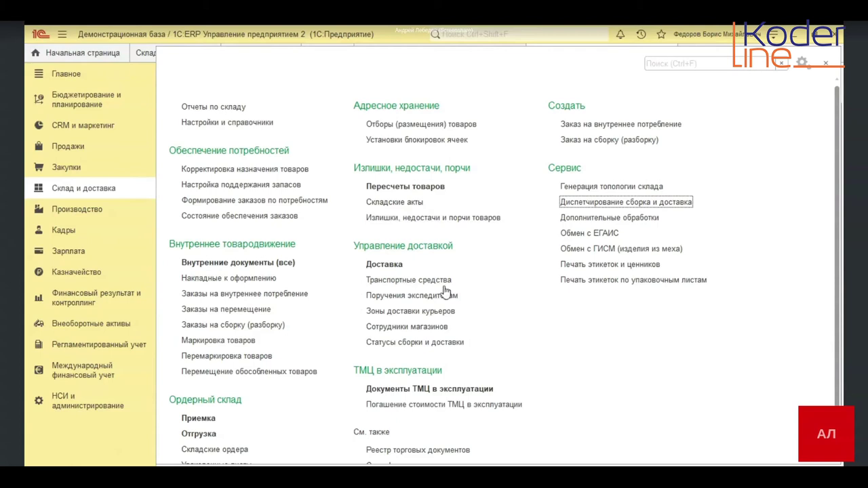
{"action": "left_click", "coordinate": [398, 344]}
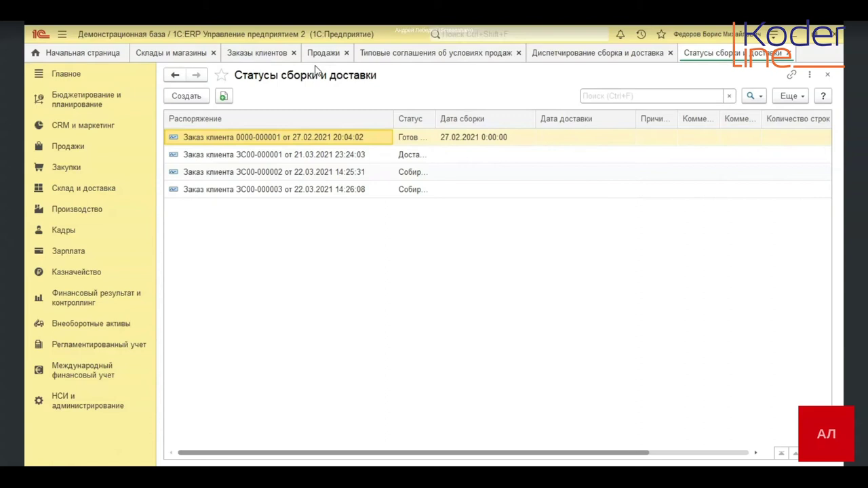
{"action": "left_click", "coordinate": [326, 189]}
{"action": "double_click", "coordinate": [326, 189]}
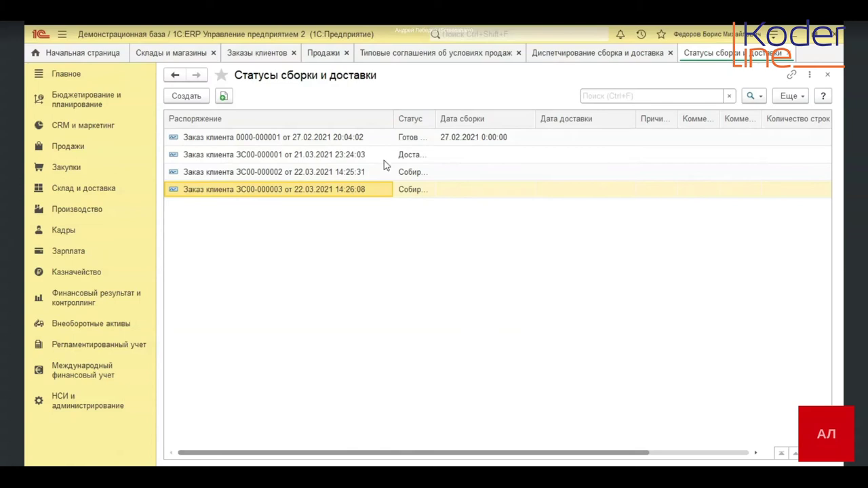
{"action": "left_click", "coordinate": [364, 171]}
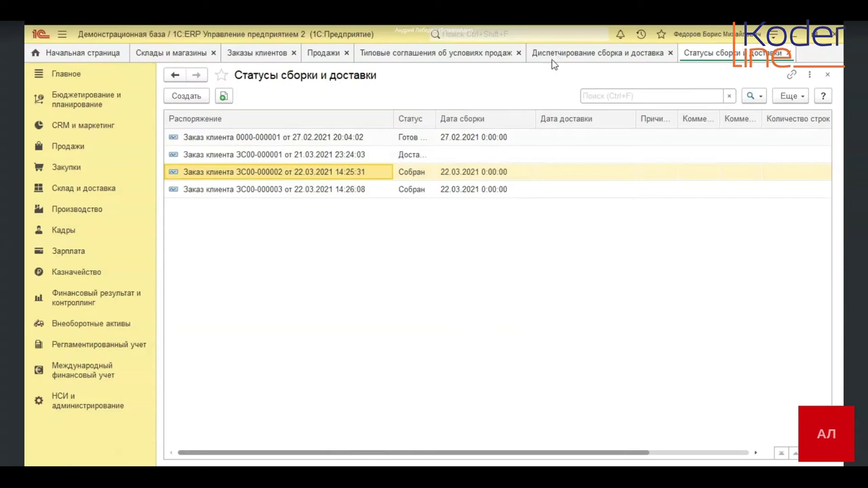
Reopen "Диспетчирование сборка и доставка" and check the statuses of the two orders dated 22.03
{"action": "left_click", "coordinate": [575, 54]}
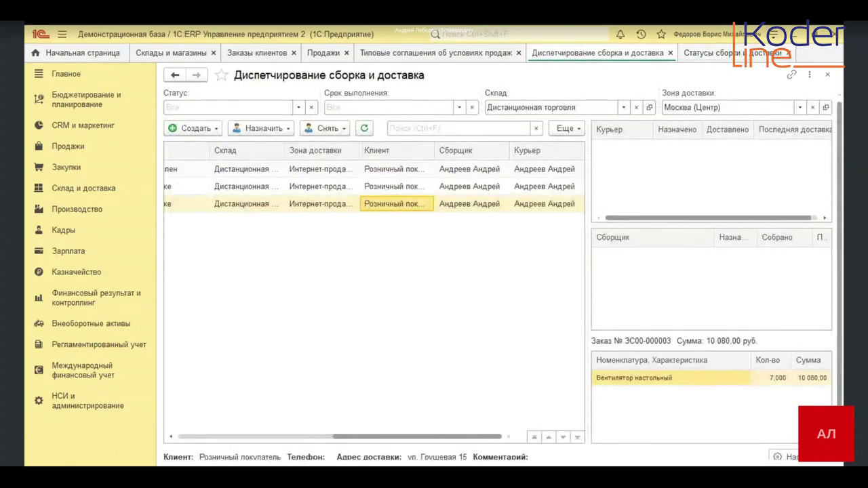
{"action": "left_click", "coordinate": [670, 52]}
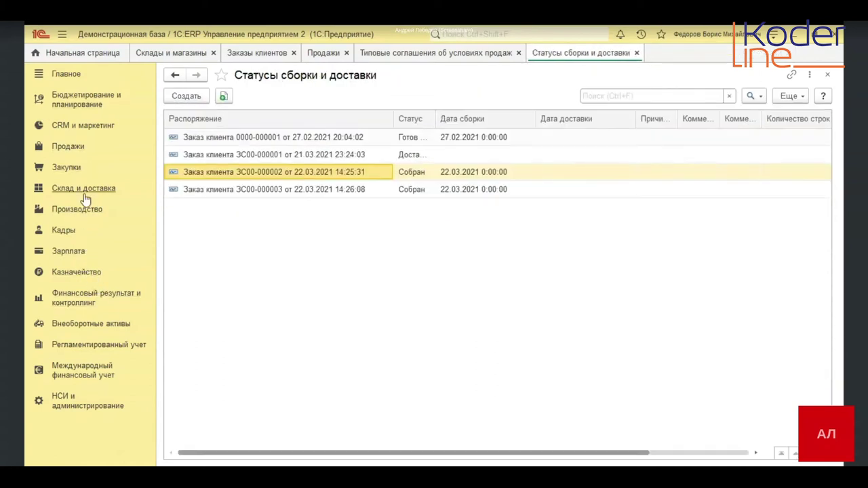
{"action": "left_click", "coordinate": [80, 187]}
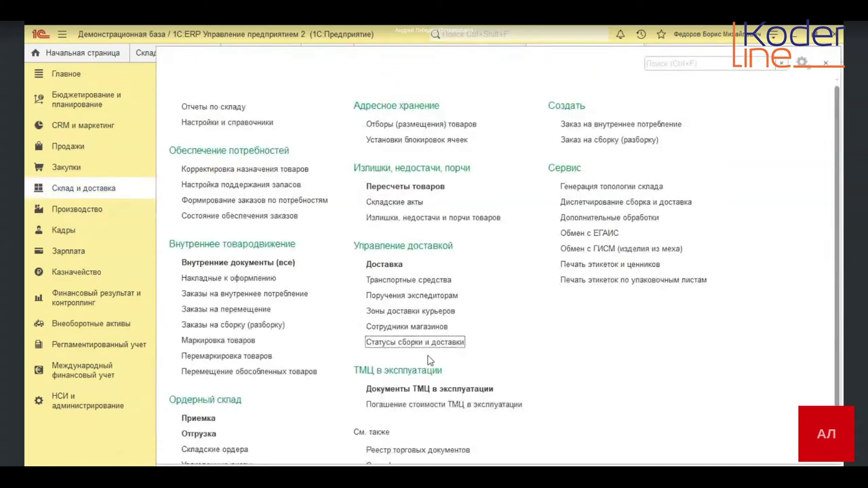
{"action": "left_click", "coordinate": [626, 201]}
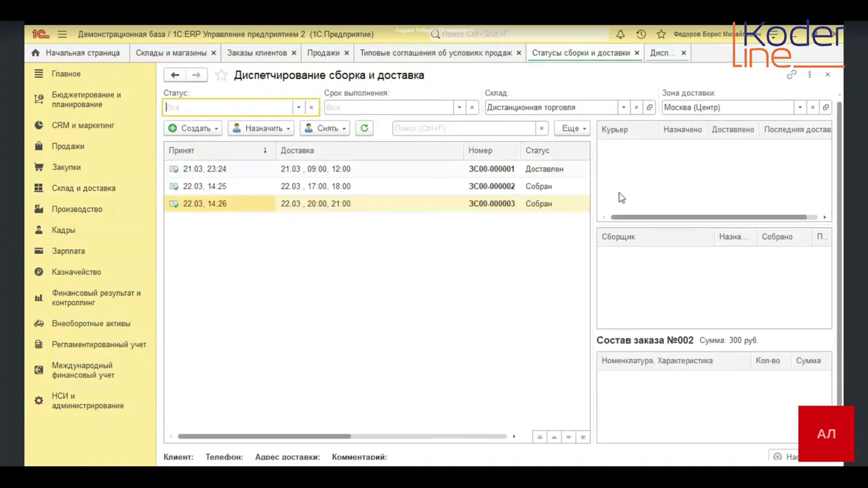
{"action": "left_click", "coordinate": [549, 187]}
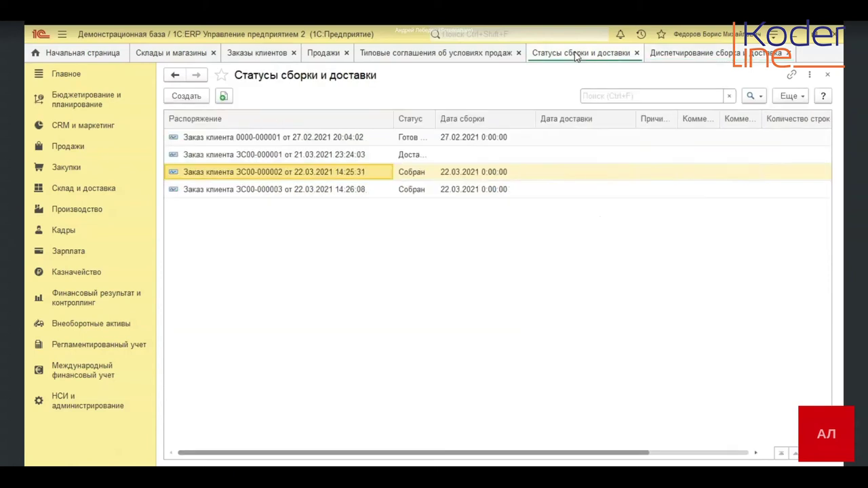
In "Статусы сборки и доставки", set both 22.03.2021 orders to the status "Готов к доставке"
{"action": "left_click", "coordinate": [444, 172]}
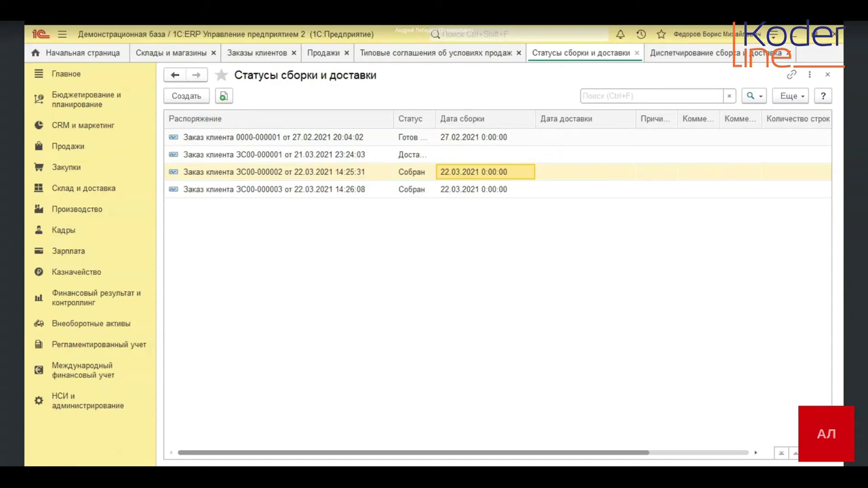
{"action": "left_click", "coordinate": [374, 185]}
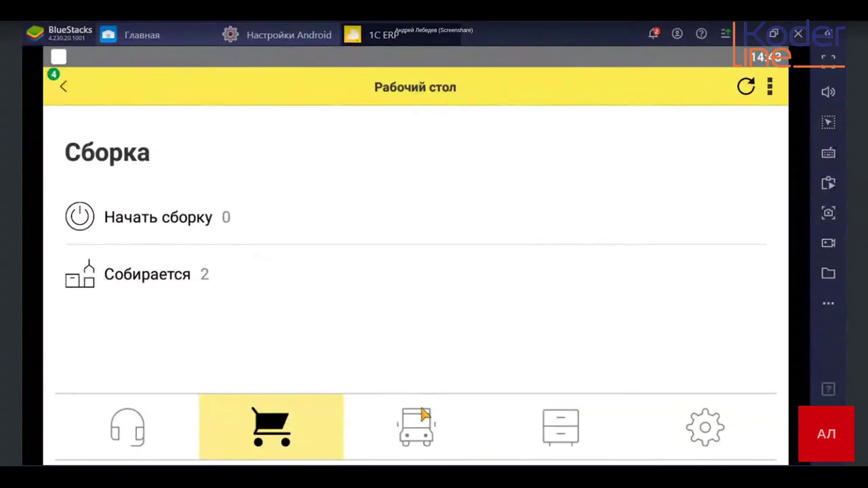
Switch to the mobile workplace, examine the 17:00 - 18:00 order's full information under "Начать доставку", and view the remaining order in the list
{"action": "left_click", "coordinate": [419, 422]}
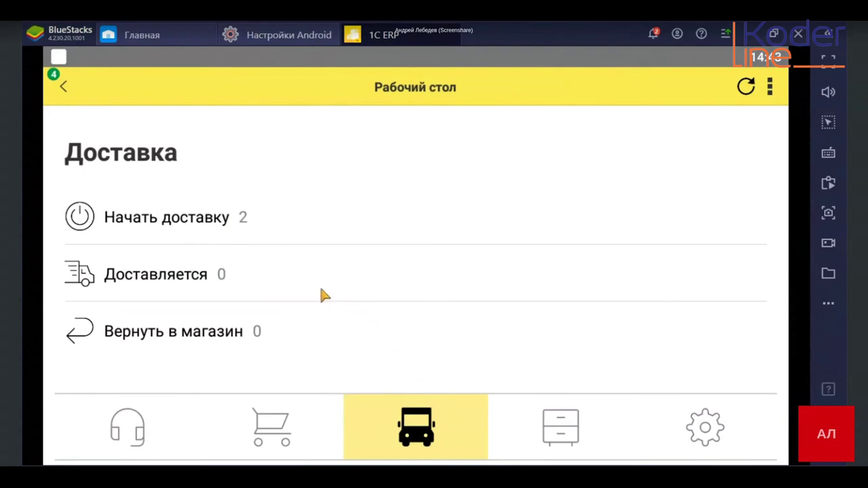
{"action": "left_click", "coordinate": [212, 228]}
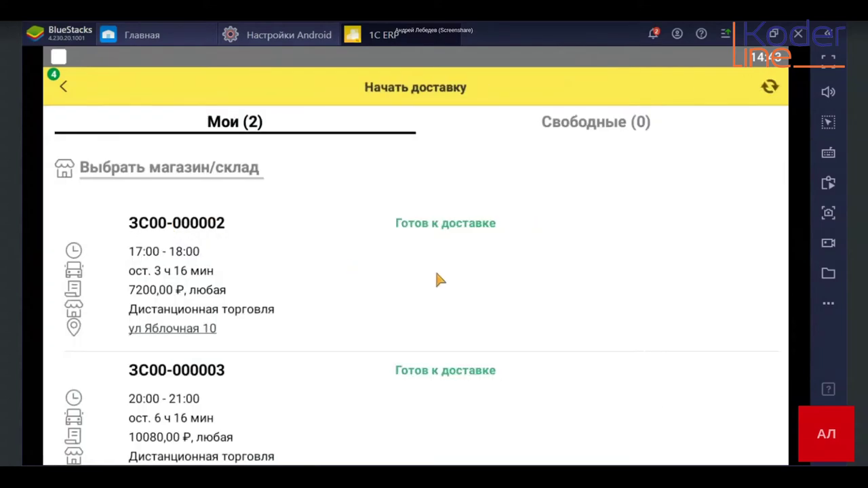
{"action": "left_click", "coordinate": [455, 283]}
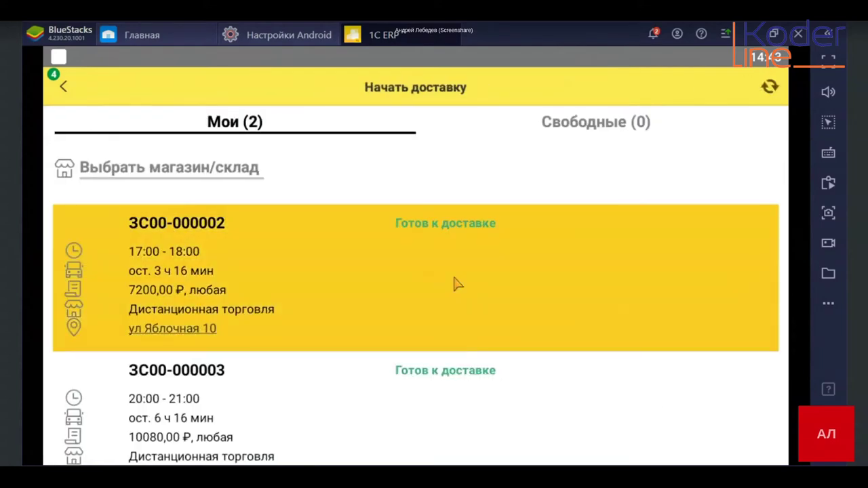
{"action": "scroll", "coordinate": [494, 267], "scroll_direction": "down", "scroll_amount": 5}
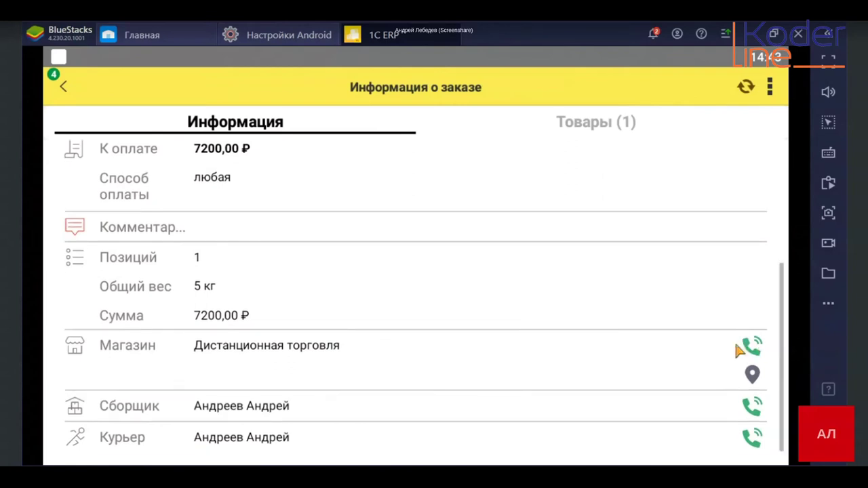
{"action": "scroll", "coordinate": [733, 352], "scroll_direction": "up", "scroll_amount": 3}
{"action": "scroll", "coordinate": [709, 309], "scroll_direction": "up", "scroll_amount": 3}
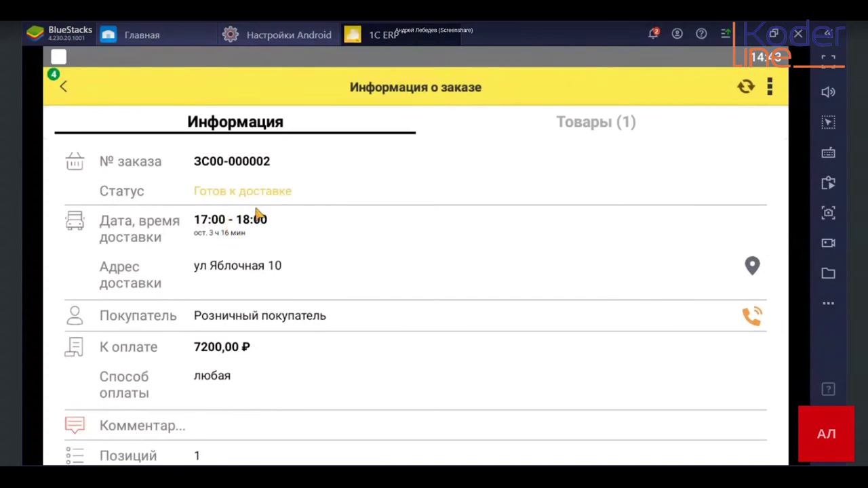
{"action": "left_click", "coordinate": [64, 87]}
{"action": "scroll", "coordinate": [260, 284], "scroll_direction": "down", "scroll_amount": 2}
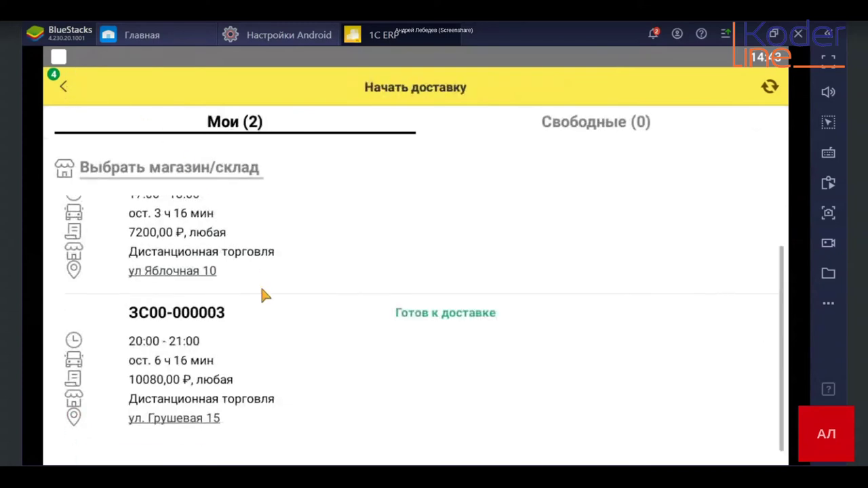
Open the 17:00 - 18:00 order's "Информация о заказе", review its delivery, payment, store and courier details, and return to the delivery list
{"action": "scroll", "coordinate": [262, 315], "scroll_direction": "up", "scroll_amount": 1}
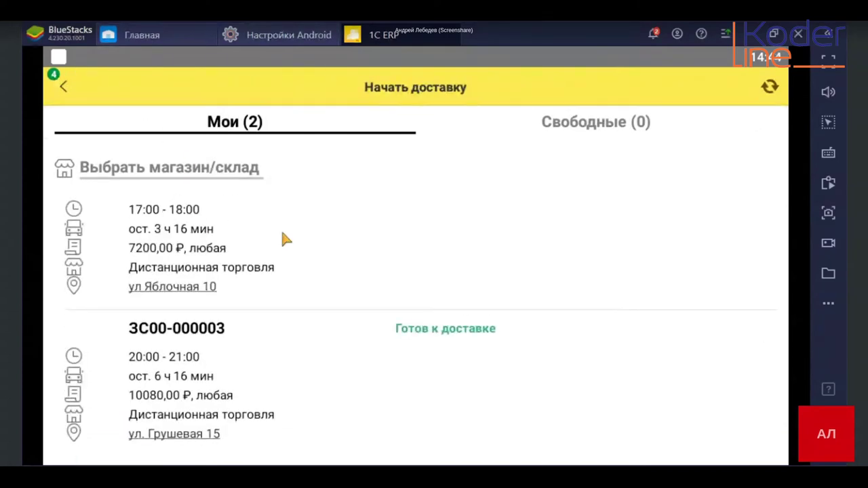
{"action": "left_click", "coordinate": [212, 248]}
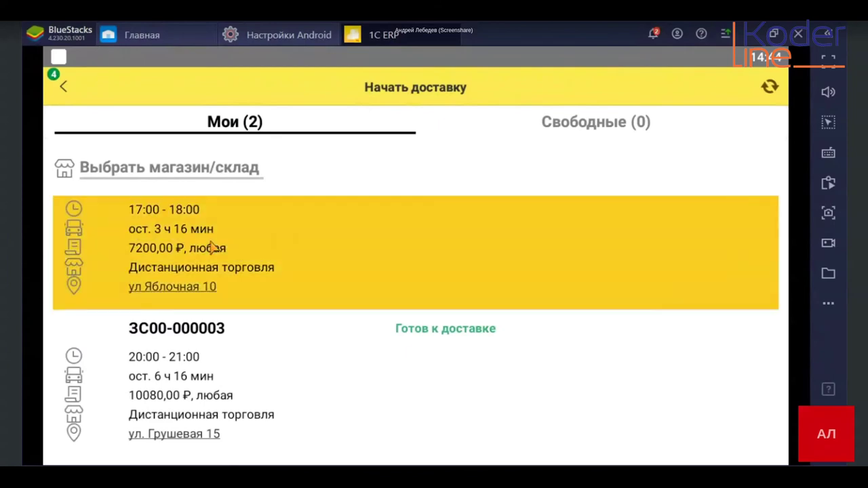
{"action": "scroll", "coordinate": [712, 383], "scroll_direction": "down", "scroll_amount": 3}
{"action": "scroll", "coordinate": [708, 383], "scroll_direction": "down", "scroll_amount": 2}
{"action": "scroll", "coordinate": [708, 383], "scroll_direction": "up", "scroll_amount": 1}
{"action": "scroll", "coordinate": [707, 384], "scroll_direction": "down", "scroll_amount": 1}
{"action": "scroll", "coordinate": [707, 386], "scroll_direction": "up", "scroll_amount": 1}
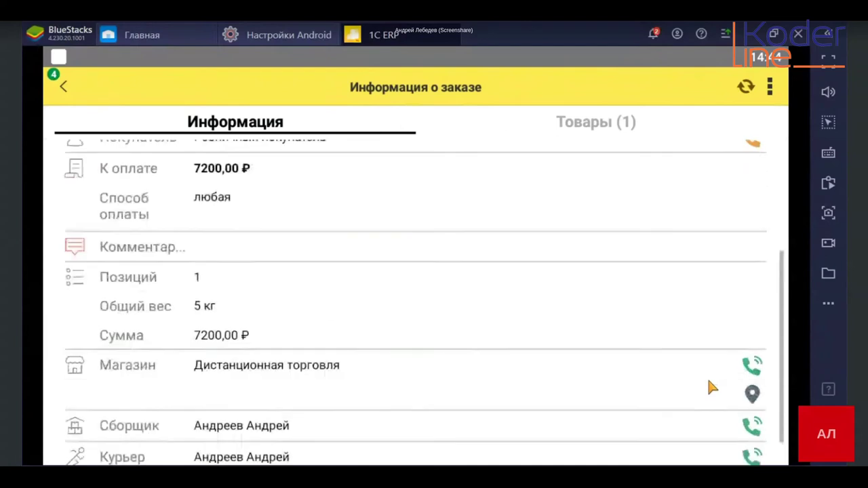
{"action": "scroll", "coordinate": [699, 352], "scroll_direction": "up", "scroll_amount": 3}
{"action": "scroll", "coordinate": [529, 224], "scroll_direction": "down", "scroll_amount": 1}
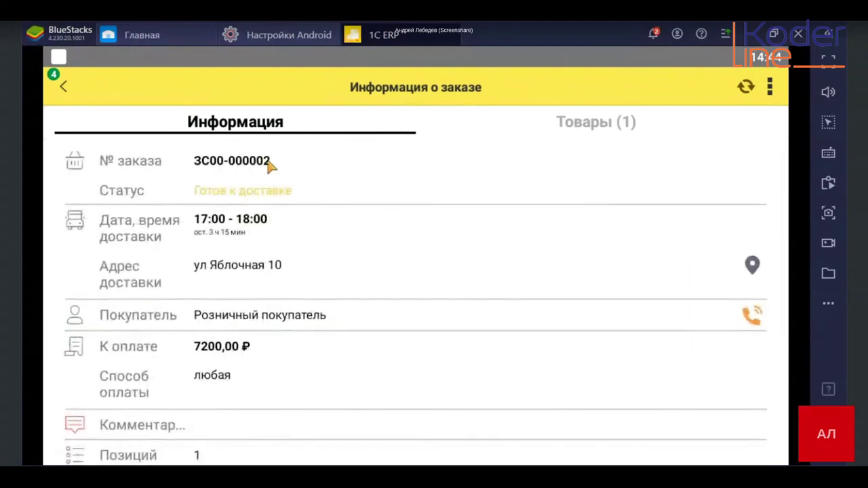
{"action": "left_click", "coordinate": [63, 86]}
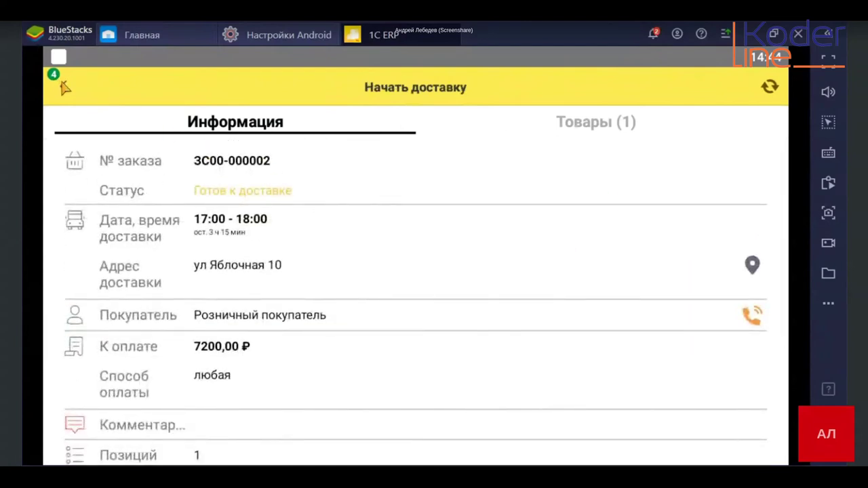
Open the 20:00 - 21:00 order's "Информация о заказе", review its status and delivery details, and return to the "Начать доставку" list
{"action": "scroll", "coordinate": [532, 264], "scroll_direction": "down", "scroll_amount": 2}
{"action": "scroll", "coordinate": [533, 276], "scroll_direction": "up", "scroll_amount": 2}
{"action": "left_click", "coordinate": [73, 378]}
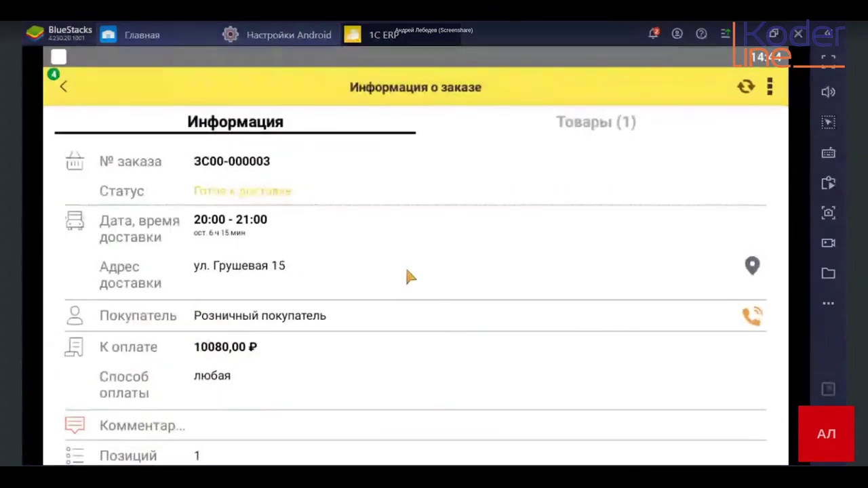
{"action": "scroll", "coordinate": [407, 274], "scroll_direction": "down", "scroll_amount": 5}
{"action": "scroll", "coordinate": [407, 285], "scroll_direction": "up", "scroll_amount": 5}
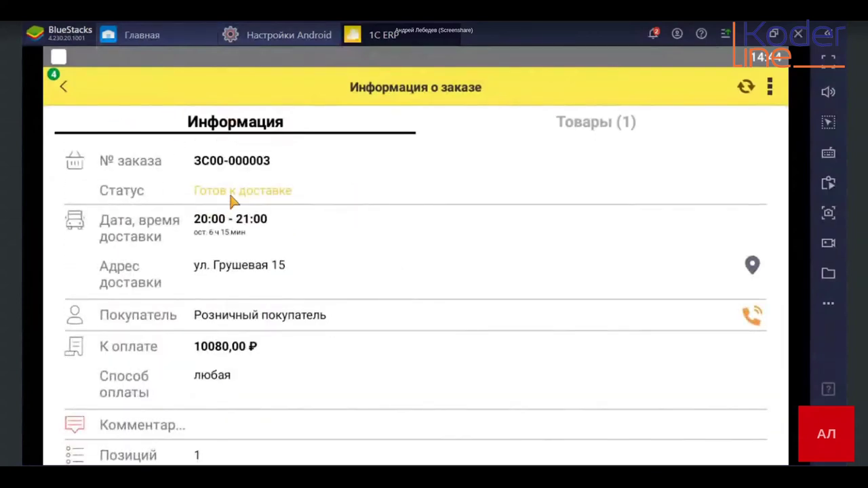
{"action": "left_click_drag", "start_coordinate": [232, 198], "coordinate": [233, 196]}
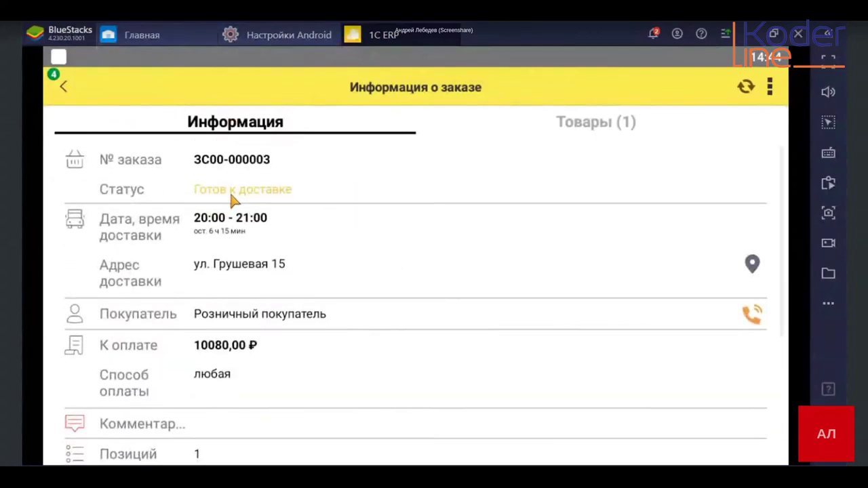
{"action": "left_click", "coordinate": [64, 86]}
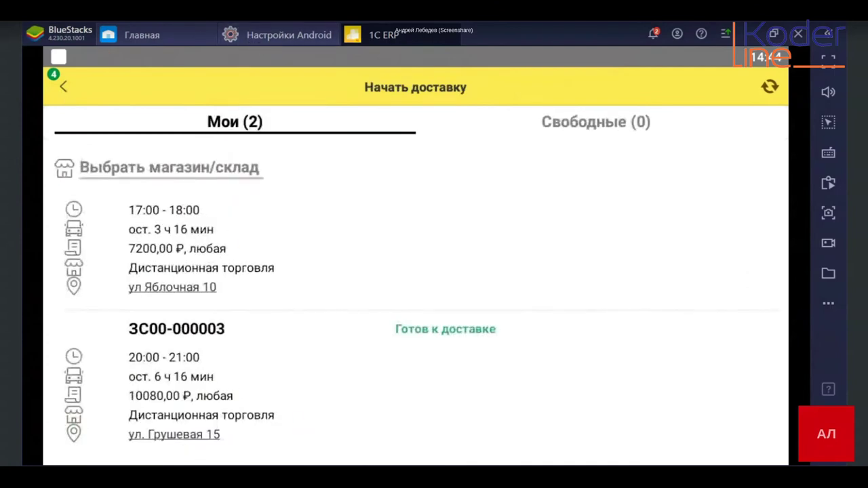